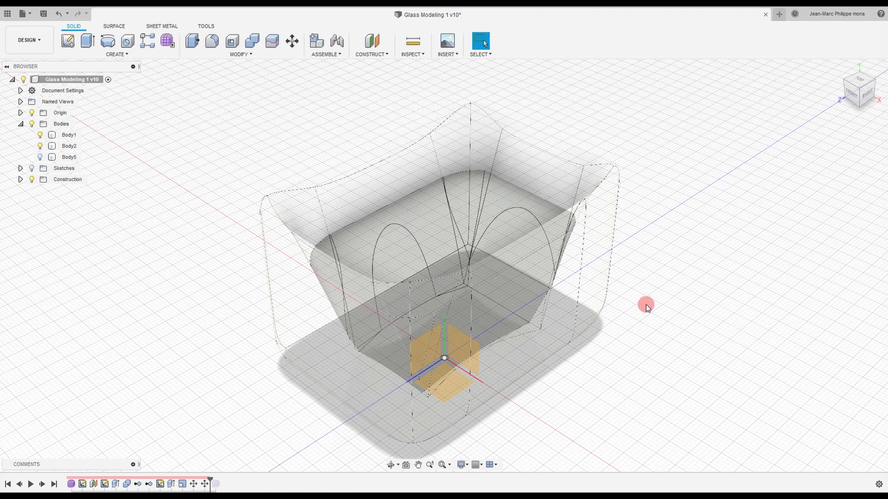
- Examine the outer glass body and the liquid body inside it by orbiting around them and highlighting each body
scroll(684, 298, "down", 3)
middle_click_drag(746, 320, 712, 250, "shift")
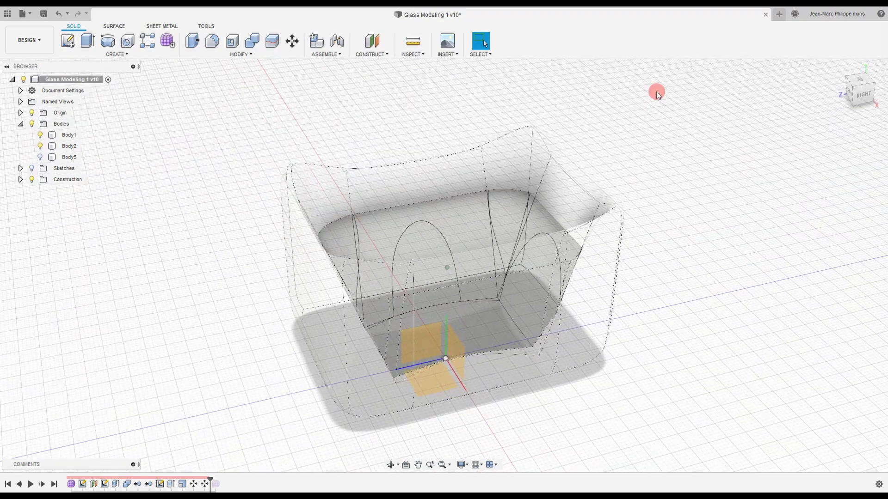
left_click(429, 246)
middle_click_drag(800, 184, 800, 183, "shift")
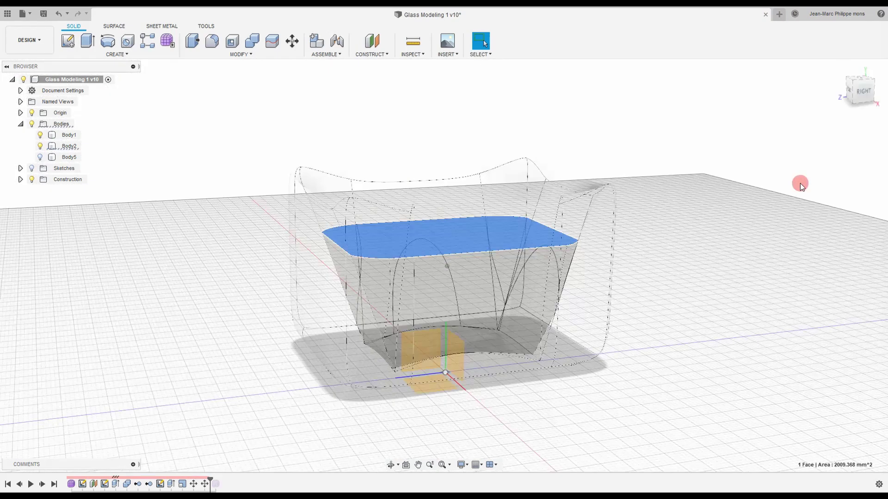
left_click(69, 146)
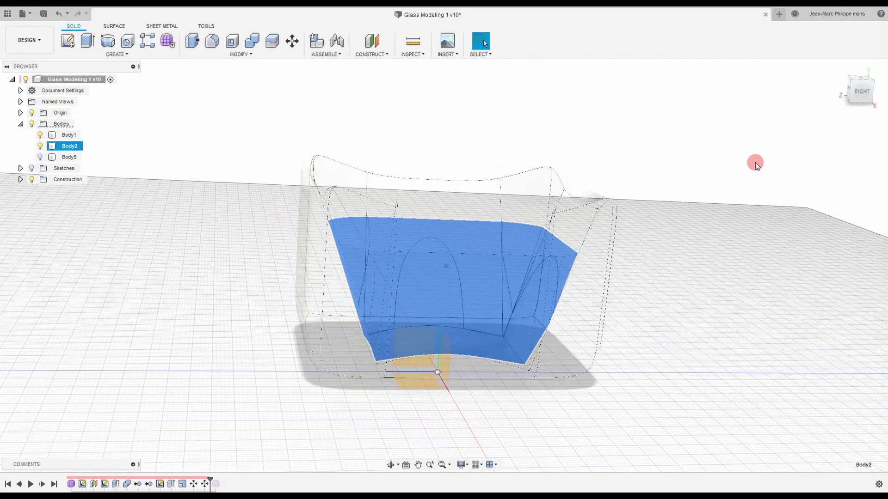
middle_click_drag(755, 162, 757, 154, "shift")
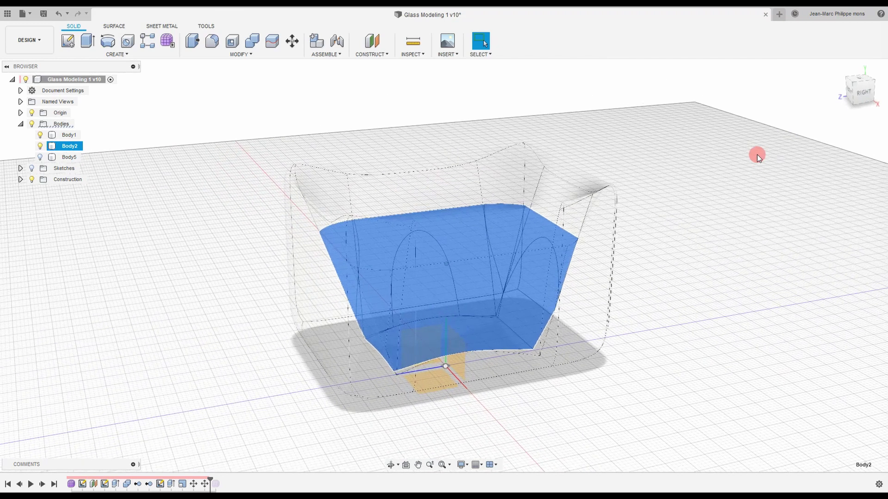
left_click(67, 134)
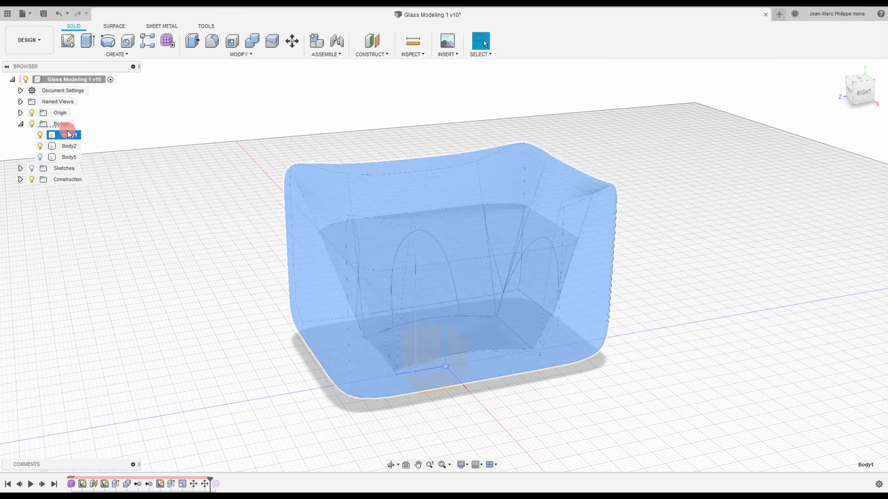
left_click(70, 147)
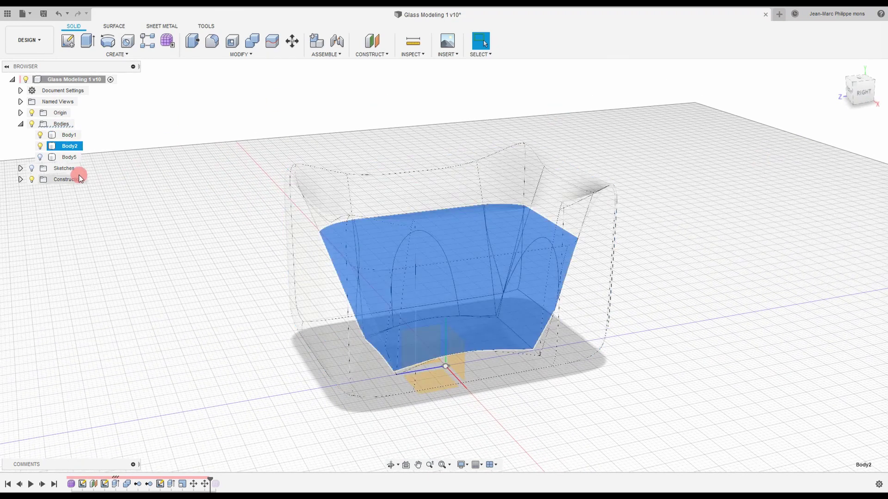
- Make the wooden table body, Body5, visible beneath the glass
left_click(41, 157)
left_click(54, 158, "ctrl")
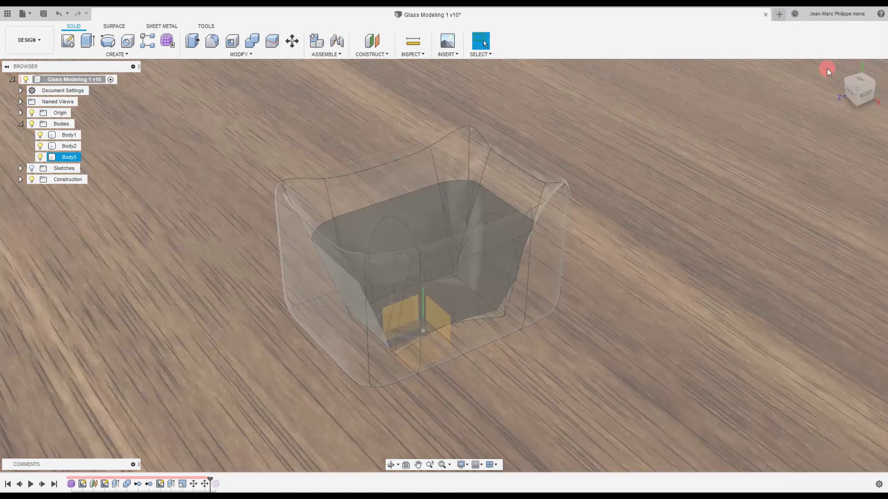
- Frame the glass up close from the home orientation and save it as a named view called Closeup
left_click(840, 67)
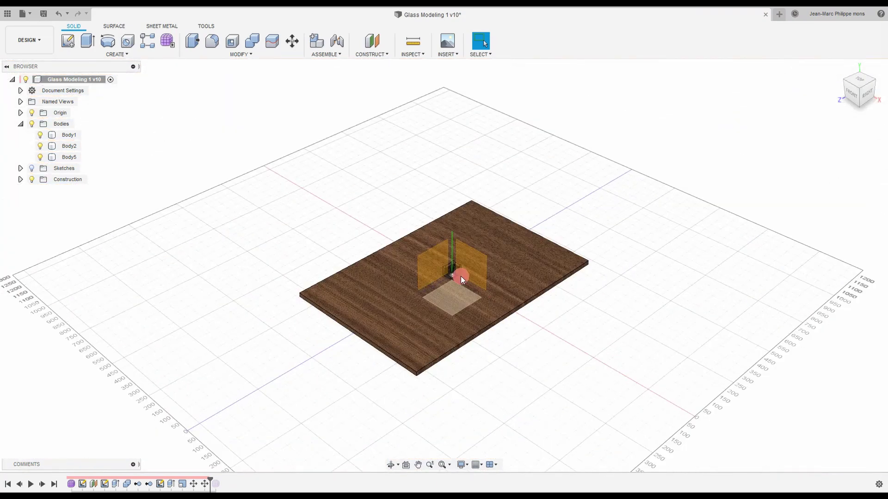
scroll(473, 318, "up", 7)
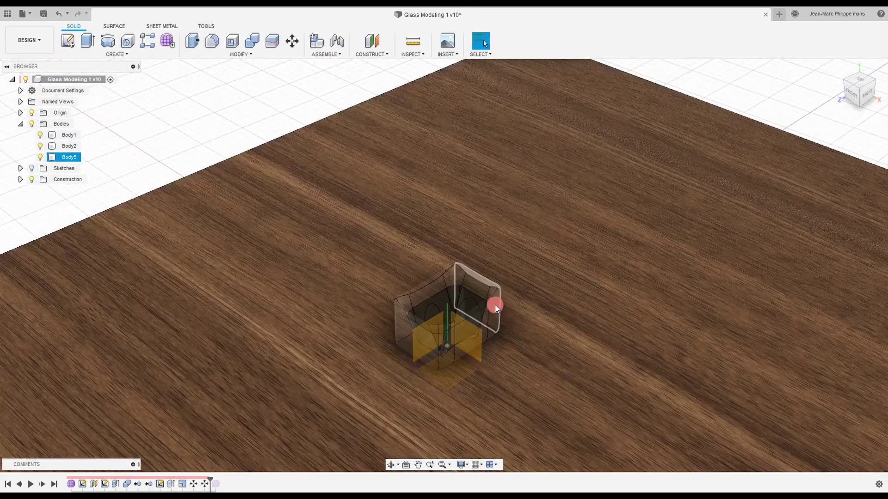
scroll(497, 312, "up", 3)
scroll(532, 370, "up", 2)
scroll(644, 307, "up", 3)
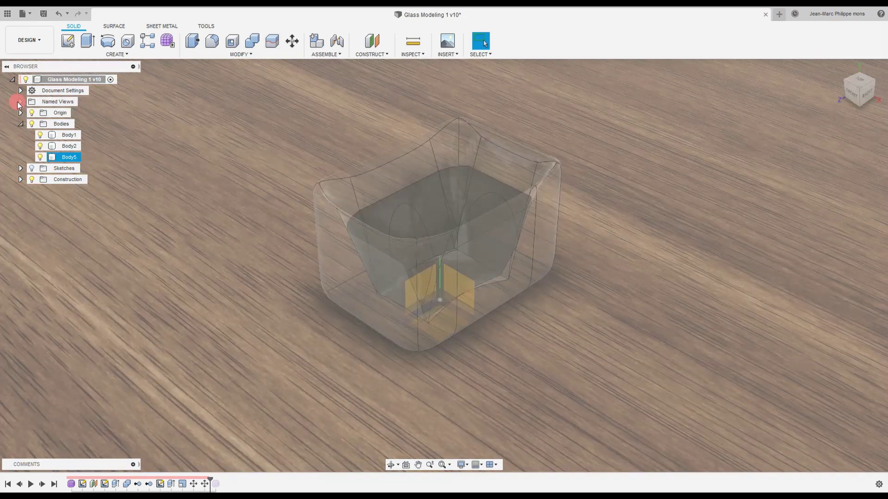
left_click(20, 102)
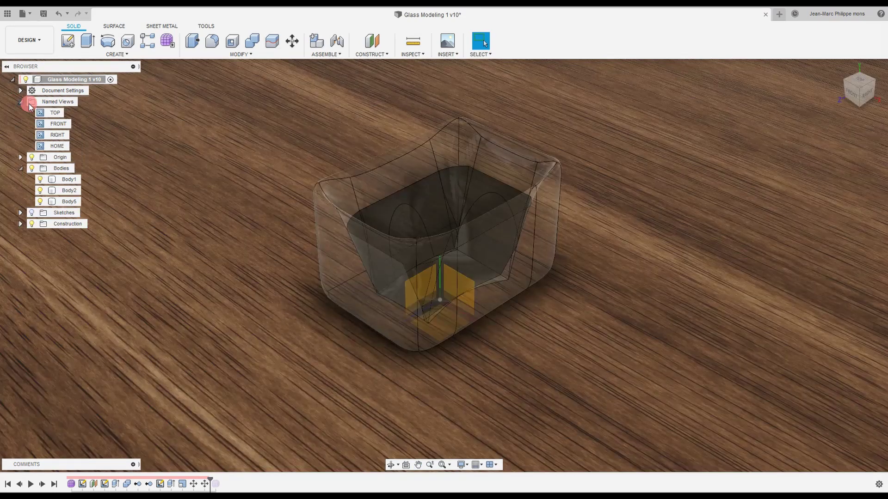
right_click(60, 102)
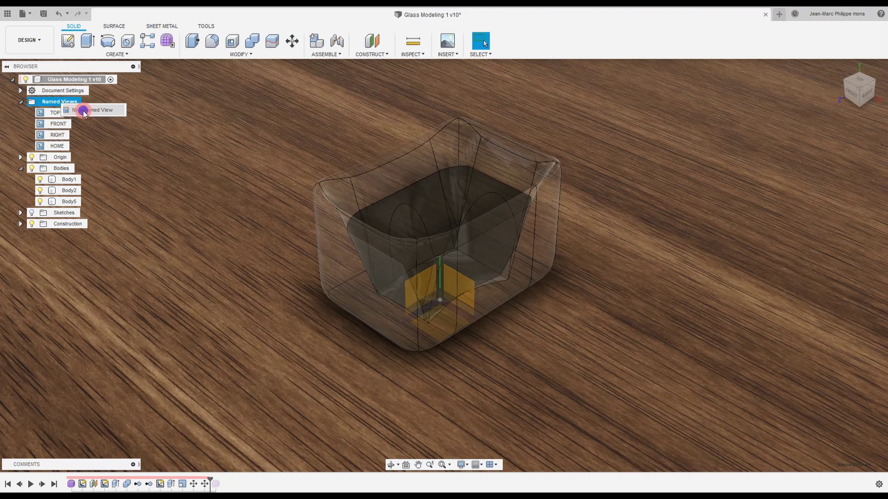
left_click(88, 110)
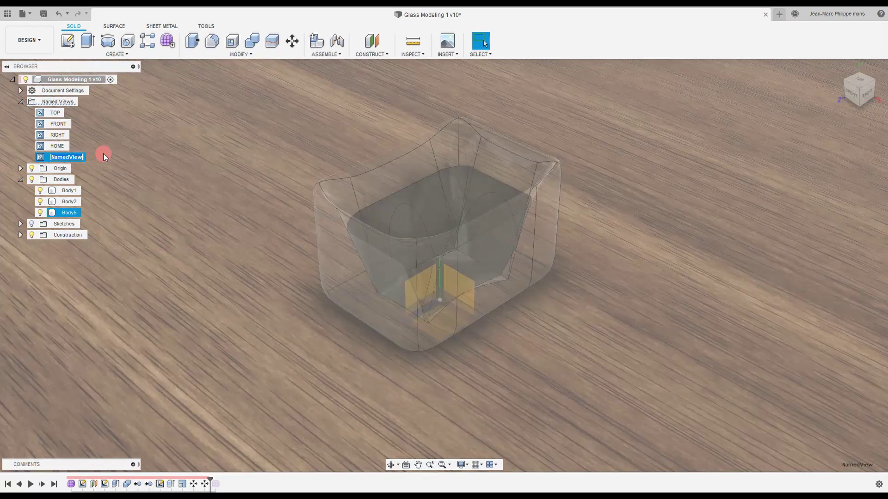
type("Closupe")
key("Return")
left_click(104, 154)
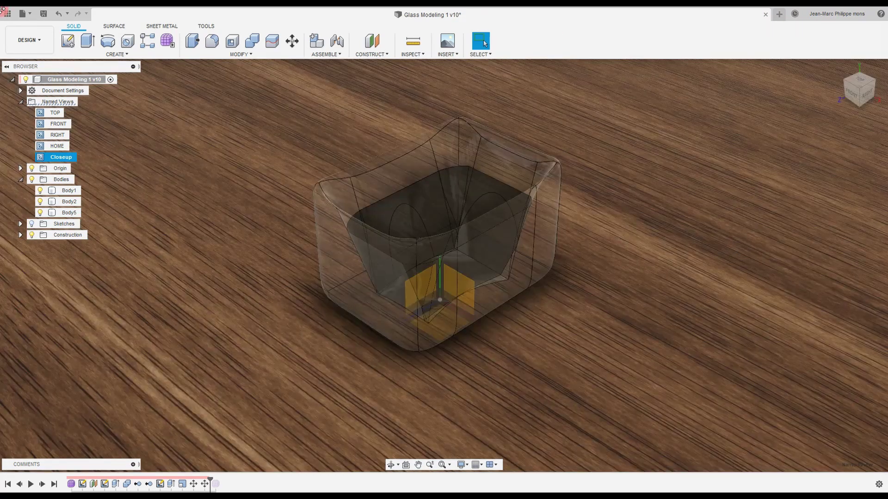
- Hide the wooden table body and switch to the Render workspace
left_click(31, 40)
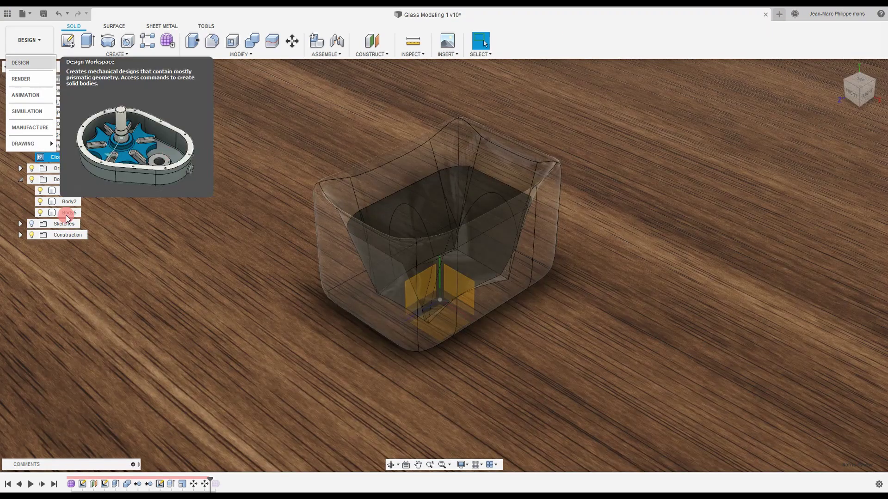
left_click(39, 213)
left_click(21, 37)
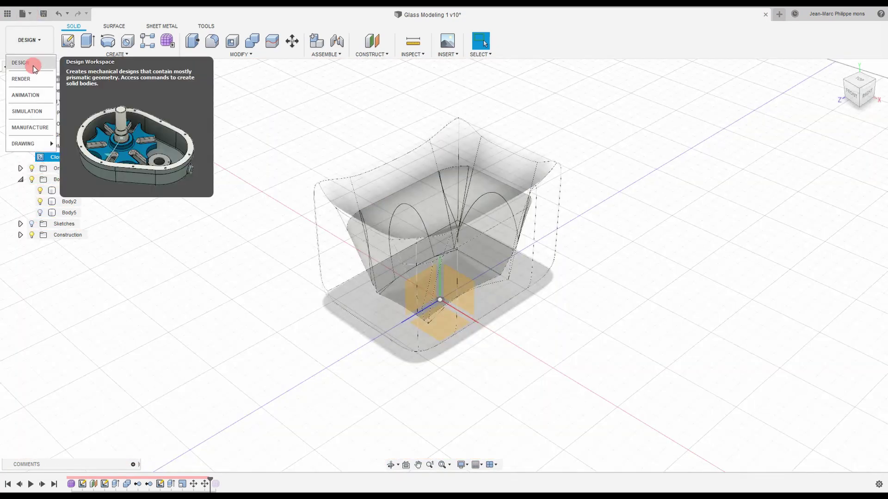
left_click(26, 79)
left_click(26, 78)
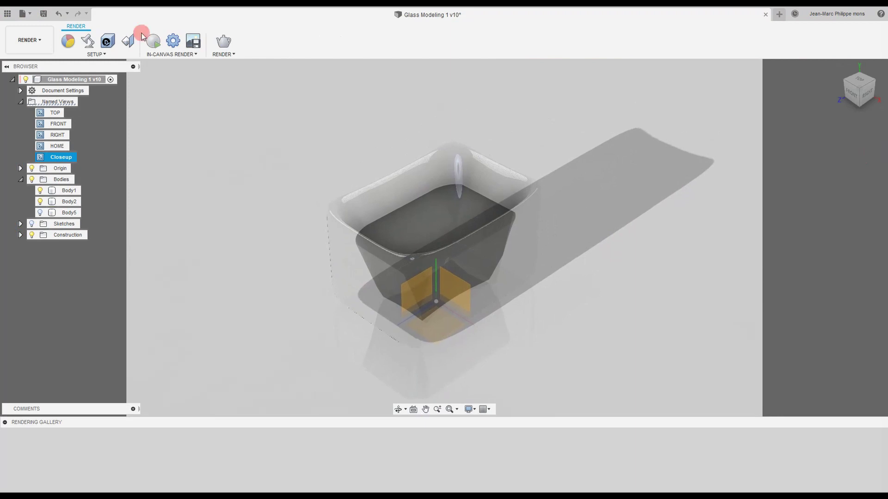
- Apply the Glass (Clear) appearance from this design to the outer glass body
left_click(67, 40)
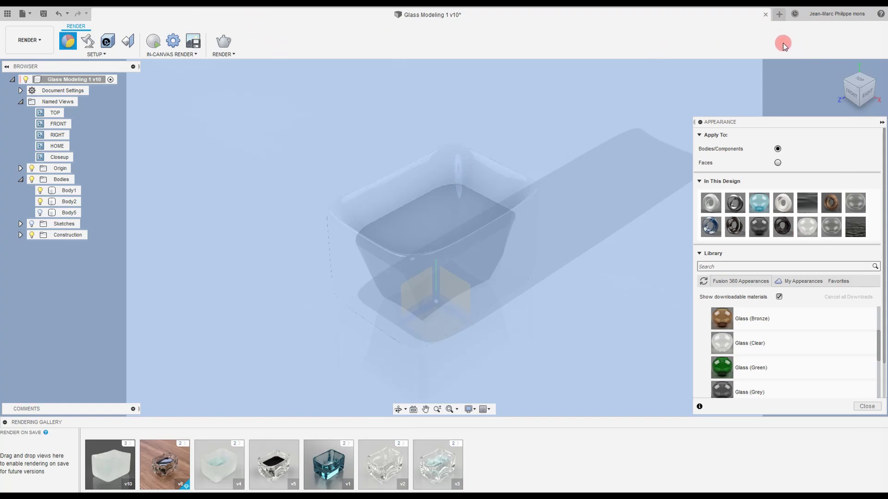
key("Escape")
left_click(67, 40)
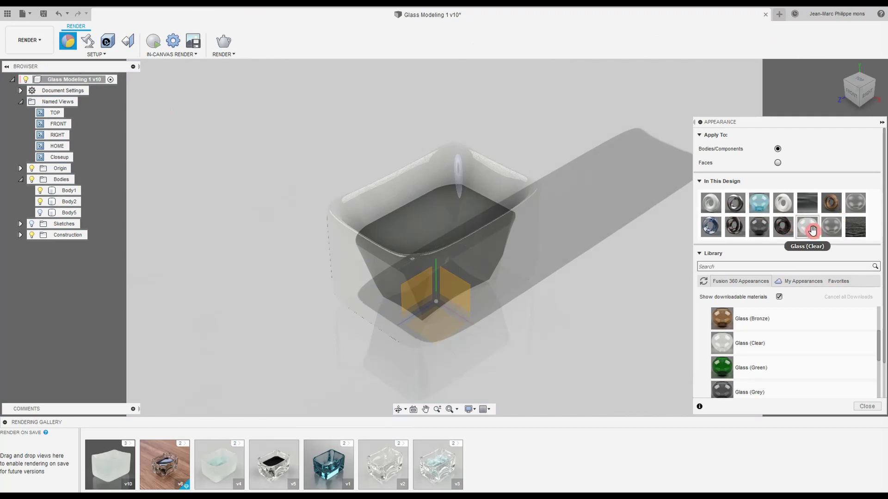
left_click_drag(813, 230, 515, 244)
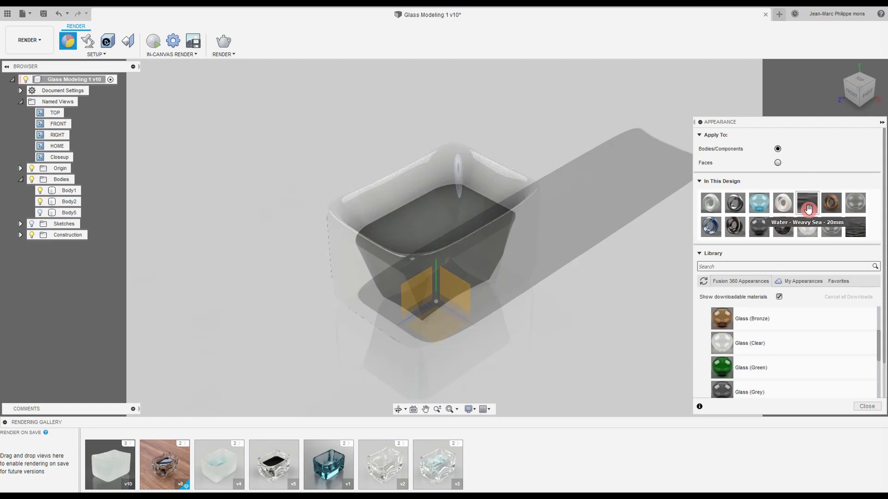
- Apply the Water - Weavy Sea appearance from the Liquid library to the inner liquid body and start the in-canvas render
left_click_drag(878, 351, 873, 323)
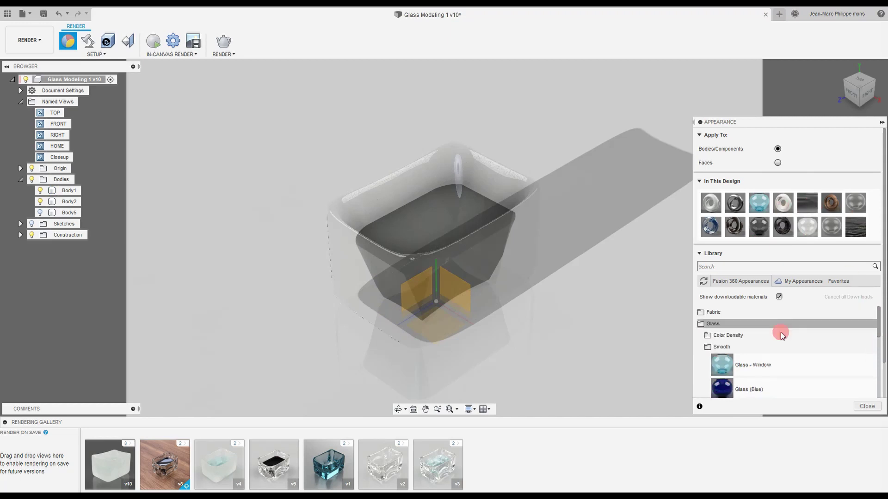
left_click(722, 347)
left_click(761, 384)
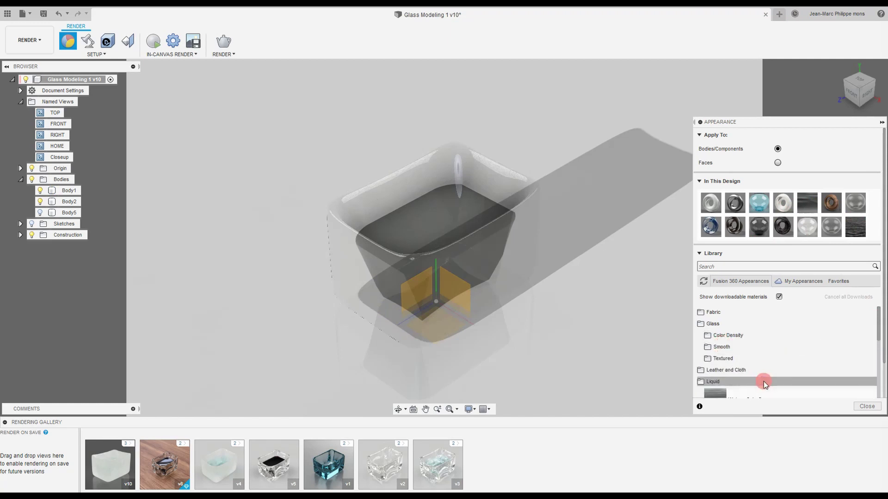
left_click_drag(878, 329, 878, 364)
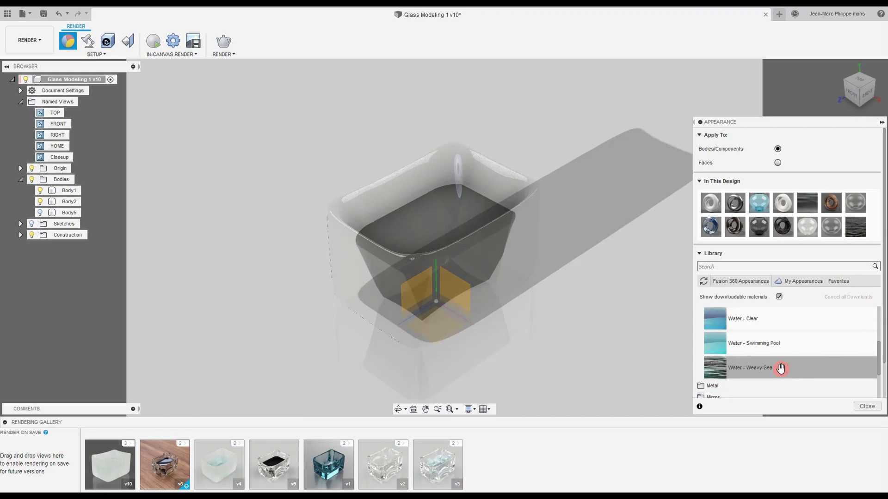
left_click_drag(780, 368, 438, 228)
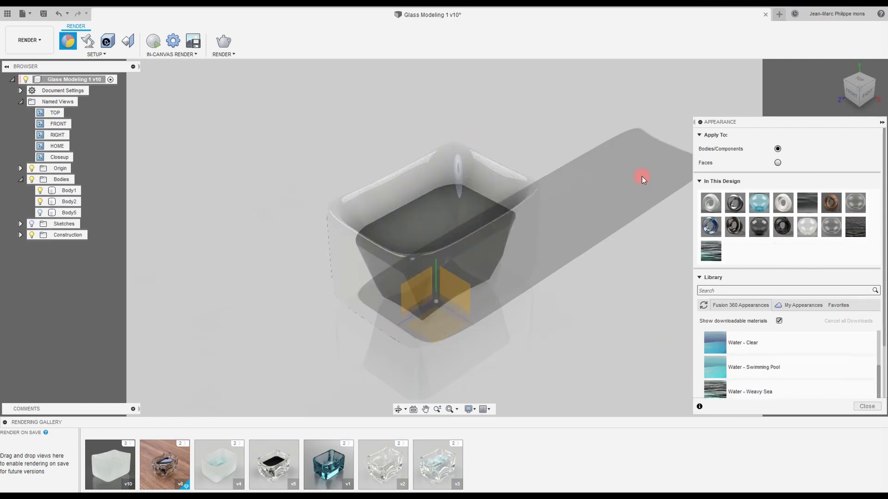
left_click(153, 40)
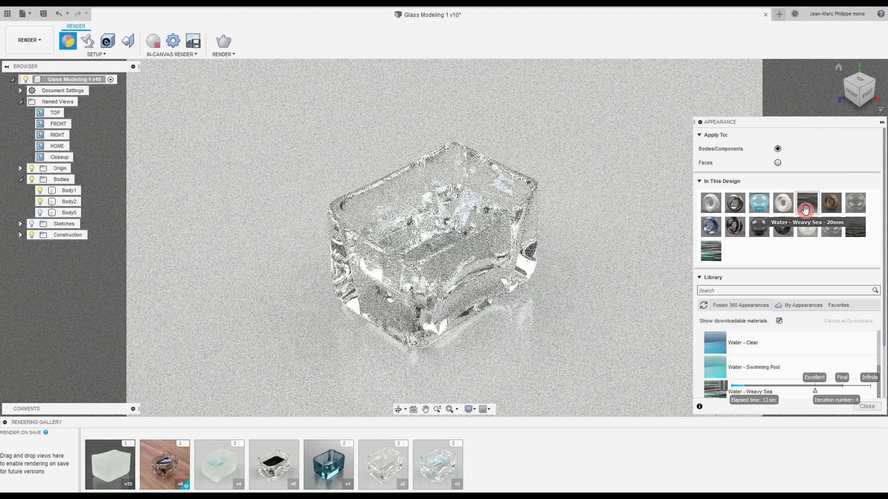
- Try absorption distances of 20 mm and 10 mm for the Water - Weavy Sea appearance, settling on 0.1 mm
double_click(709, 253)
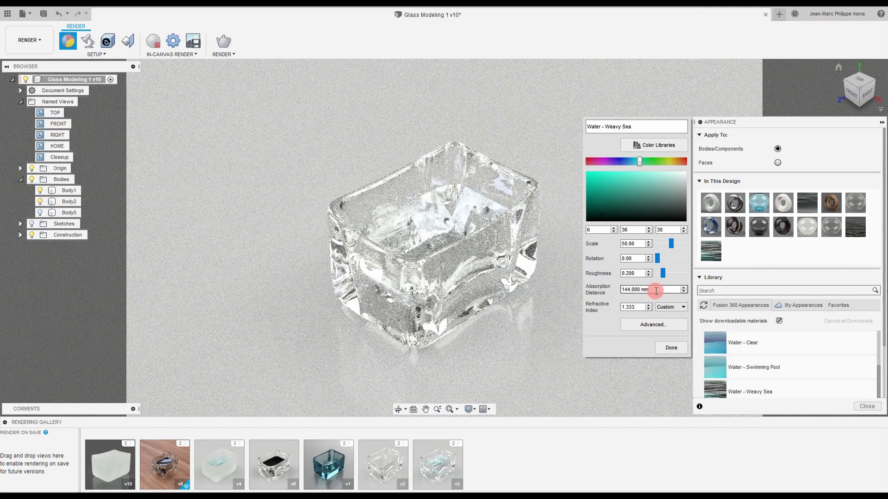
left_click_drag(656, 290, 615, 287)
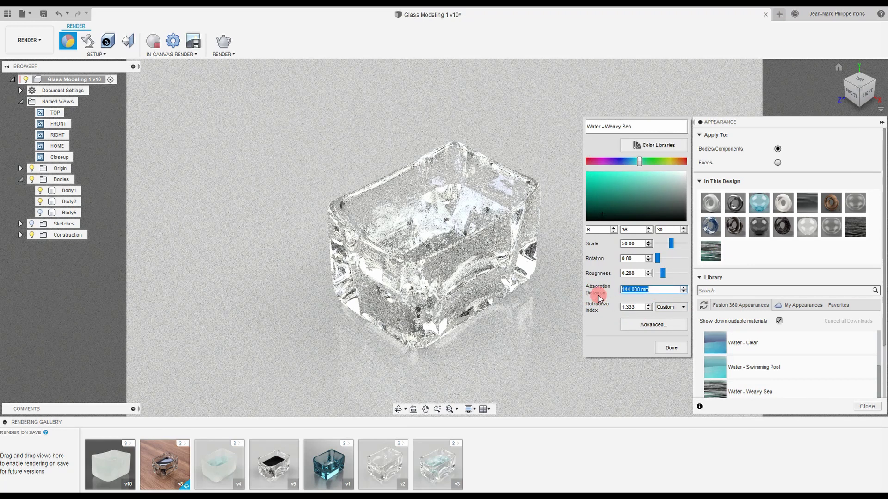
type("20")
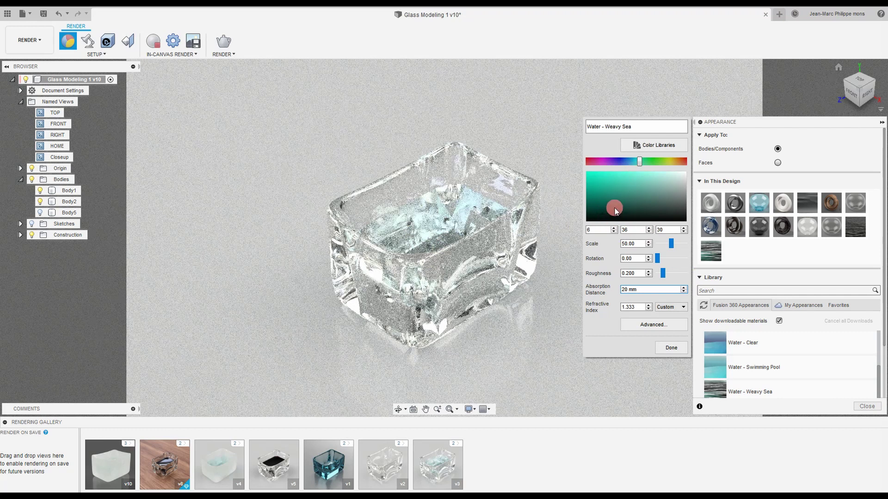
left_click_drag(649, 286, 596, 286)
type("10")
key("Return")
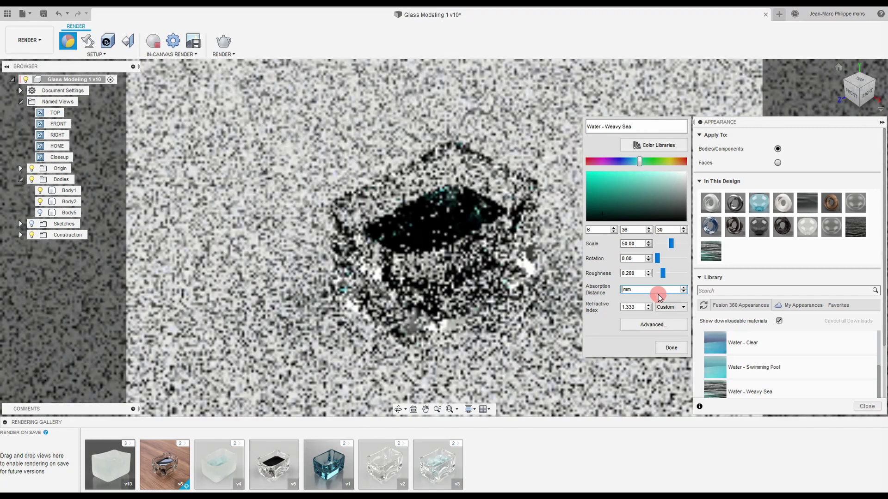
key("BackSpace")
type("0")
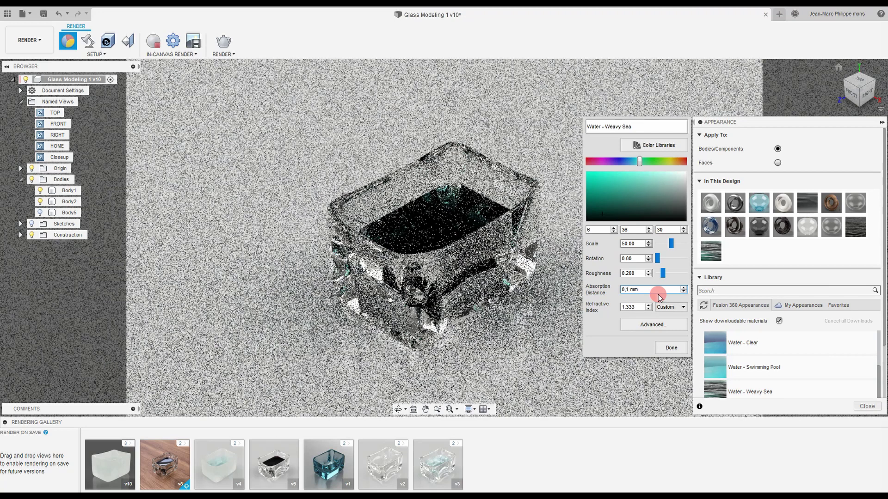
type(".1")
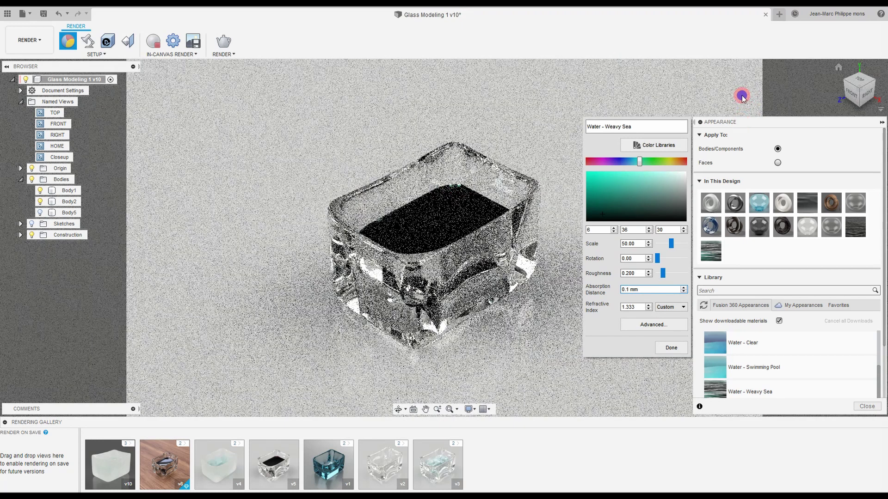
- Reopen the Water - Weavy Sea appearance, try an absorption distance of 1 mm, and settle on 20 mm
left_click_drag(748, 121, 730, 69)
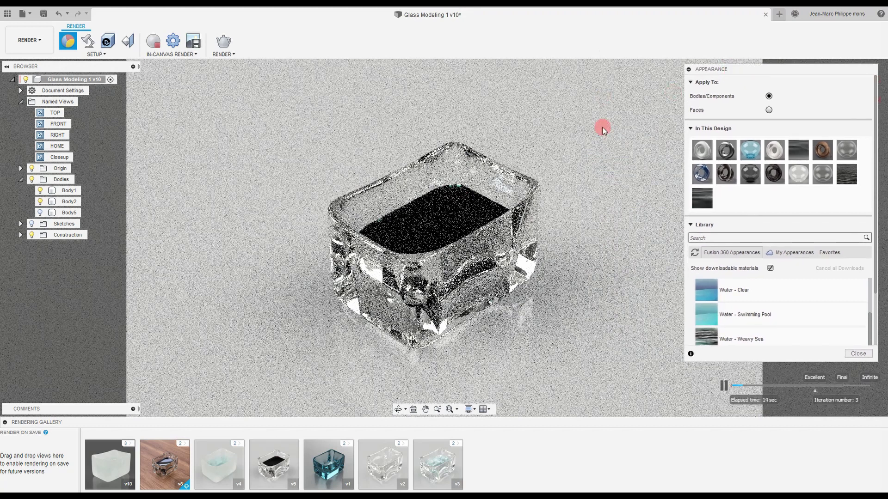
left_click(448, 186)
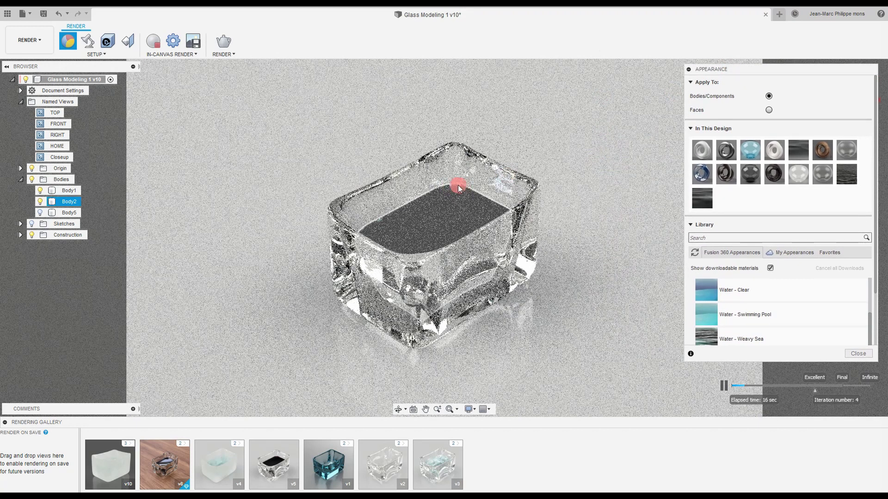
left_click(451, 187)
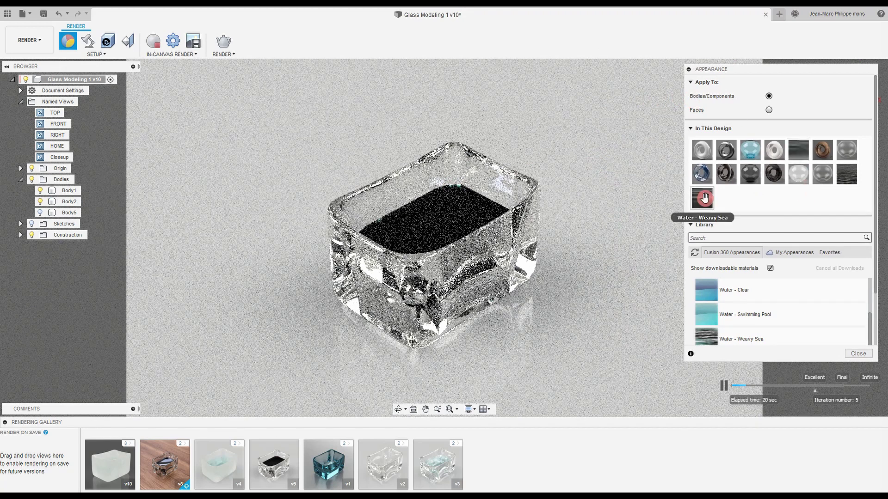
double_click(702, 198)
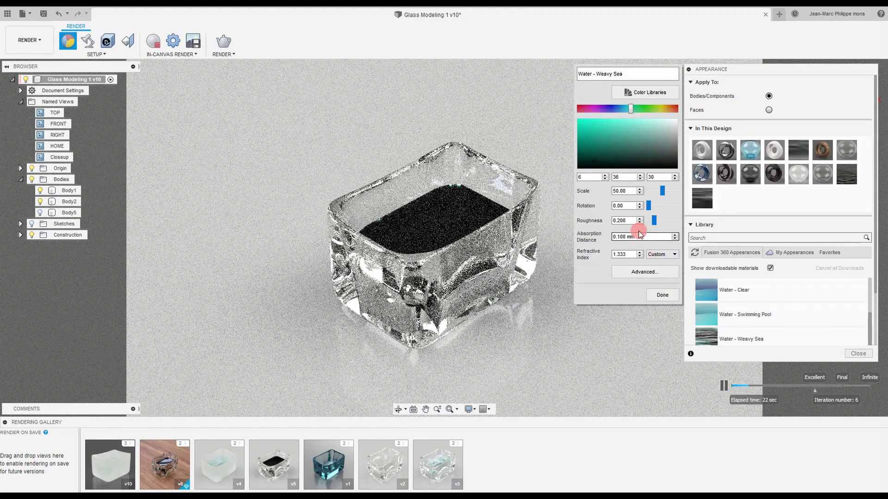
left_click_drag(639, 236, 604, 231)
type("1")
key("Return")
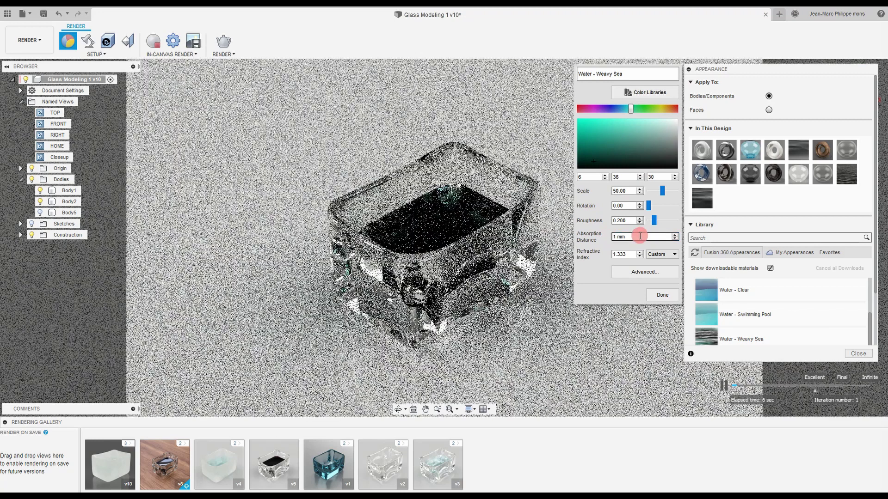
left_click(616, 241)
type("20")
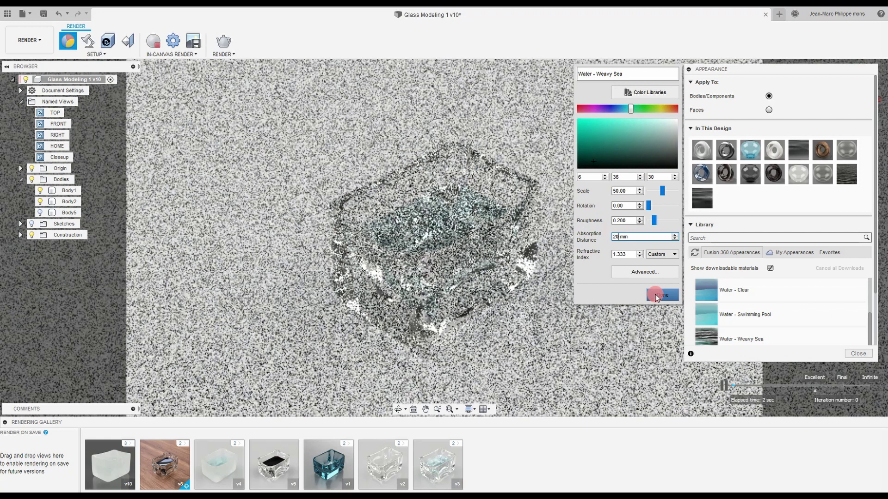
left_click(659, 296)
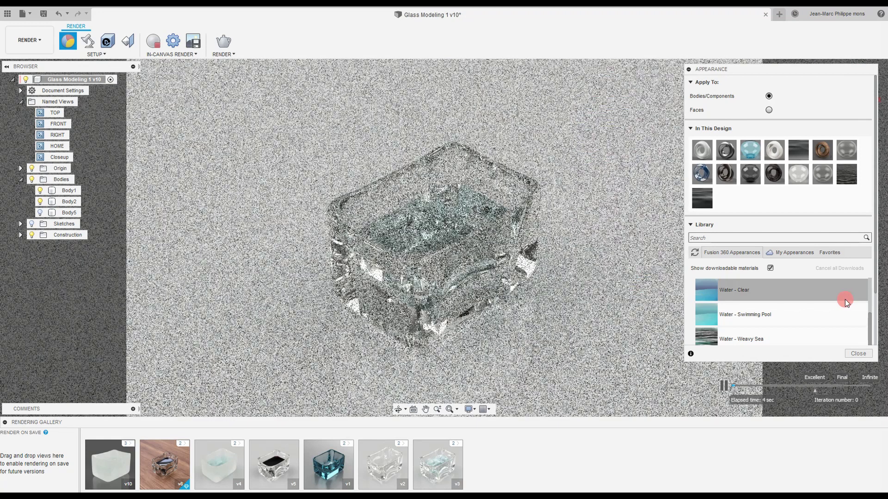
left_click(426, 234)
left_click(606, 200)
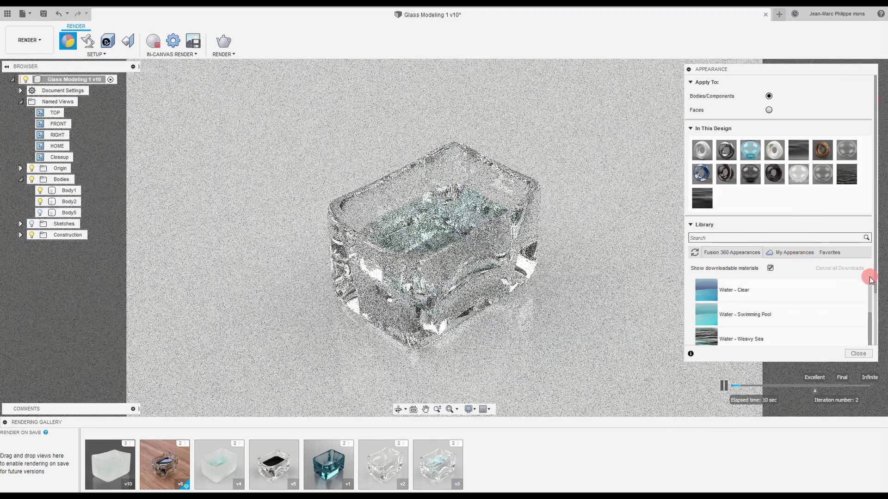
left_click(858, 355)
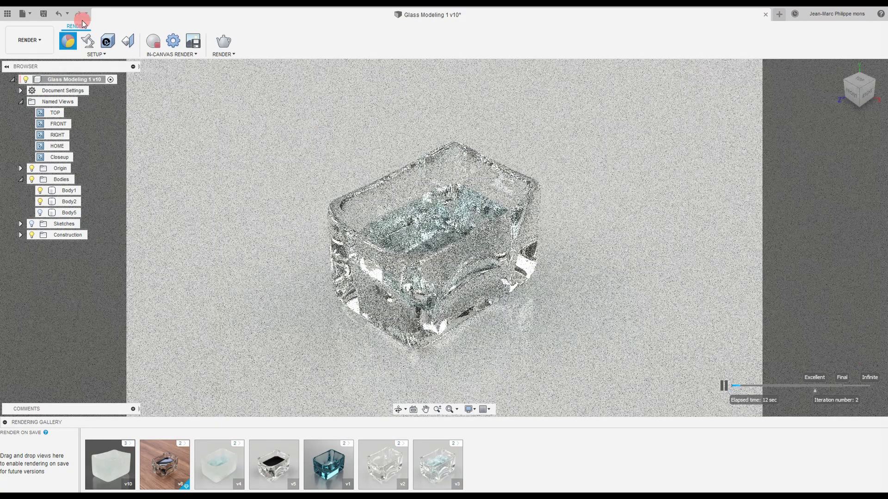
- Rotate the scene's environment to 20.9 degrees in the scene settings
key("e")
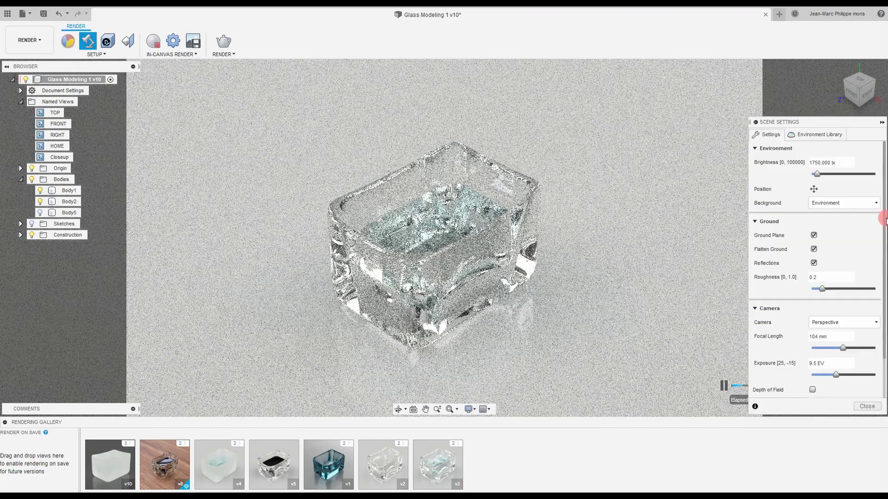
left_click(812, 135)
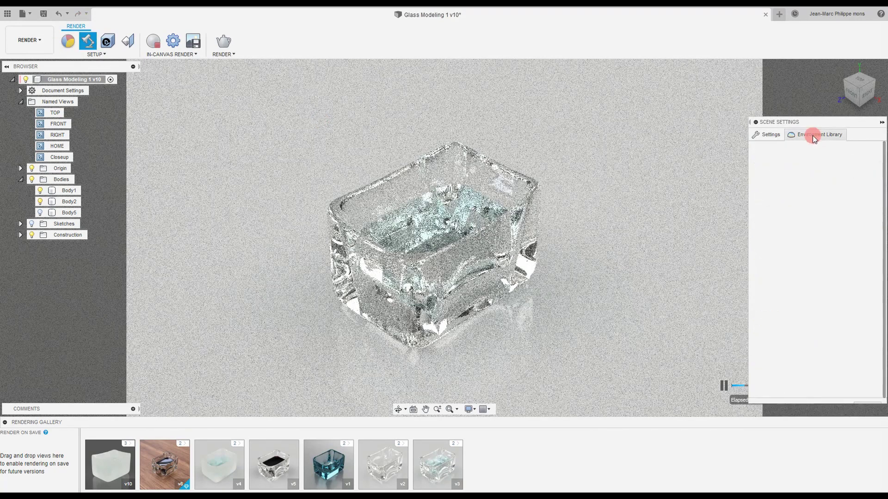
left_click(768, 135)
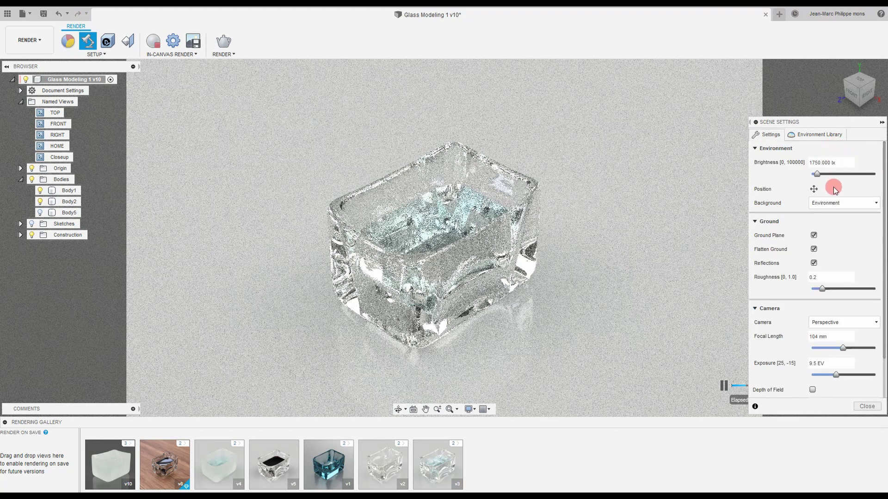
left_click(813, 189)
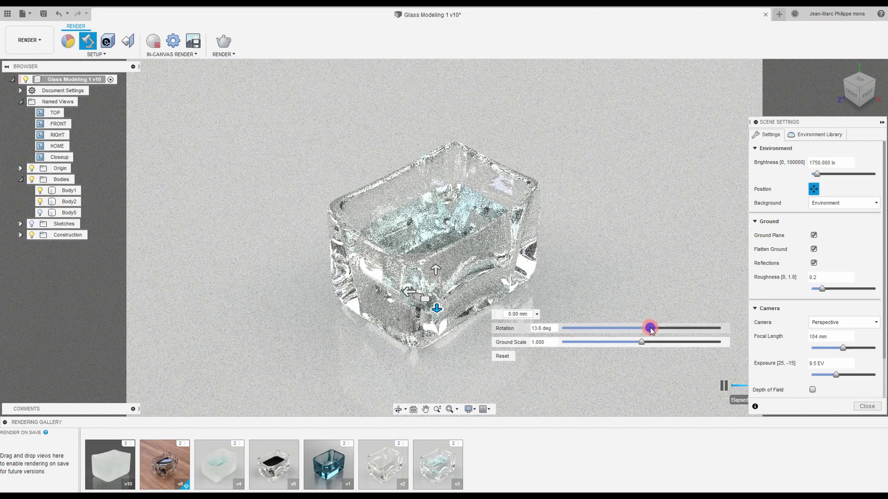
mouse_move(650, 329)
left_mouse_down()
mouse_move(669, 329)
mouse_move(651, 329)
left_mouse_up()
- Set the ground roughness to 0.1 in the scene settings and stop the in-canvas render
left_click(822, 288)
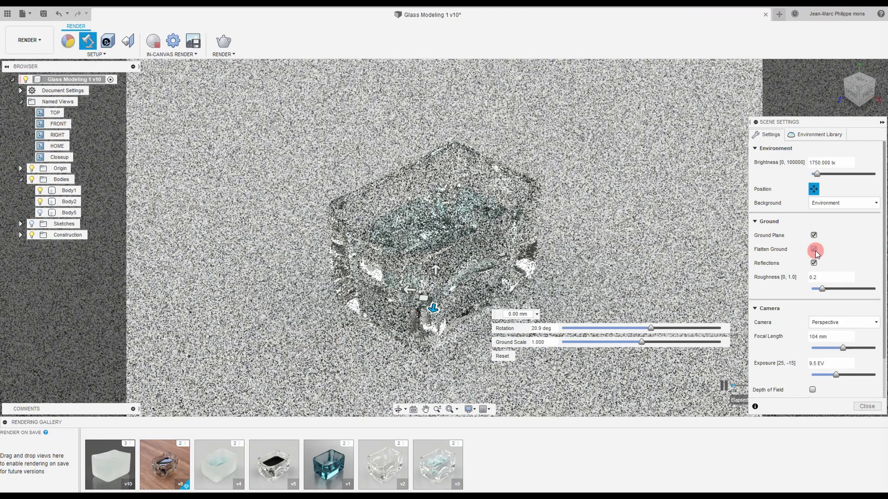
left_click(814, 262)
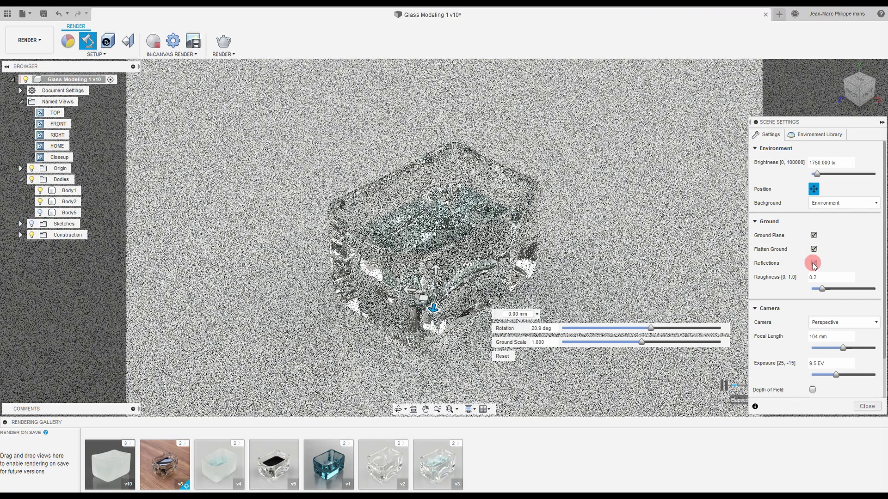
left_click_drag(825, 292, 819, 290)
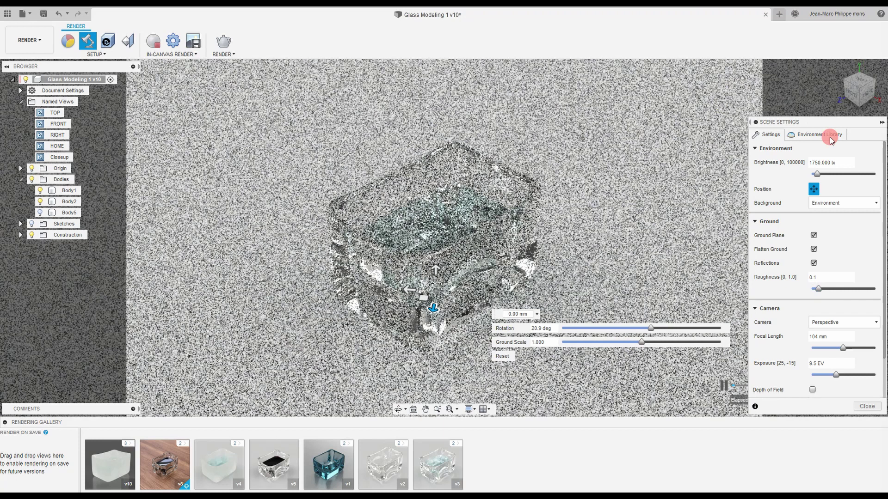
left_click(814, 189)
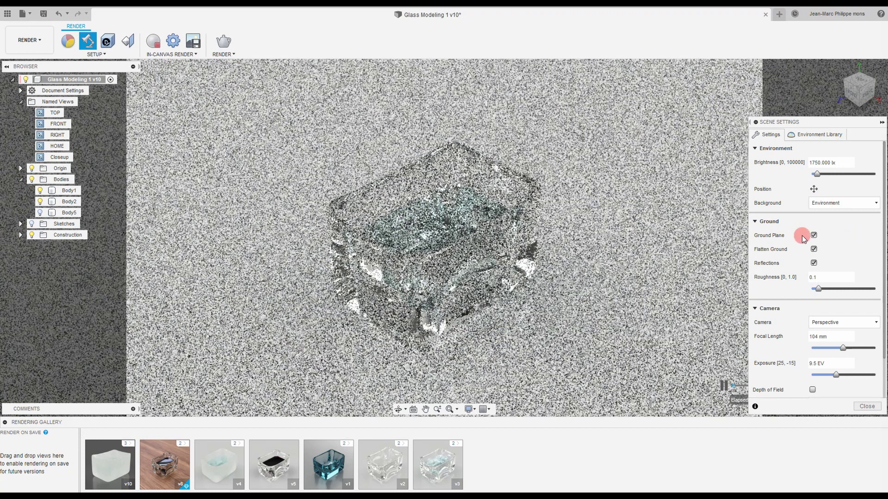
left_click(348, 296)
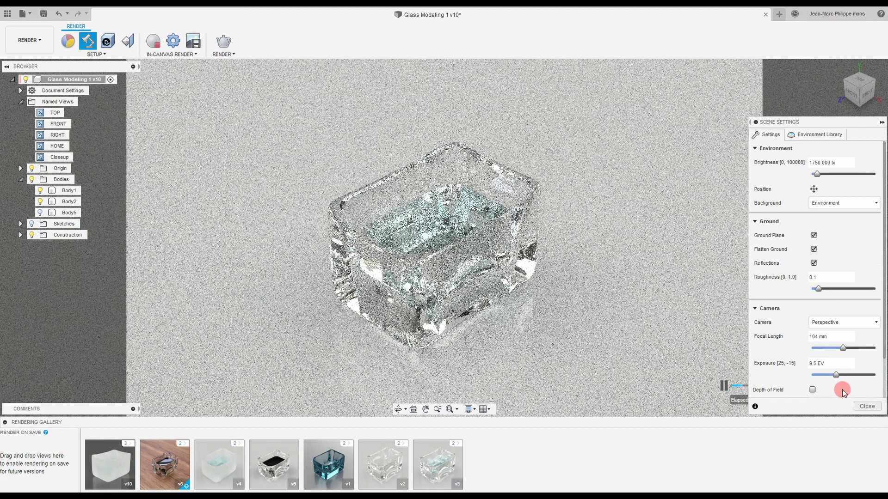
left_click_drag(884, 354, 884, 394)
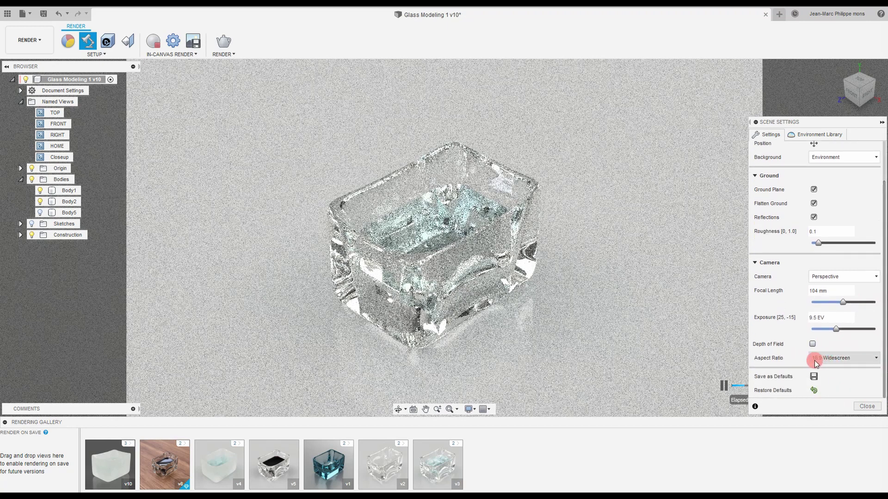
left_click(862, 405)
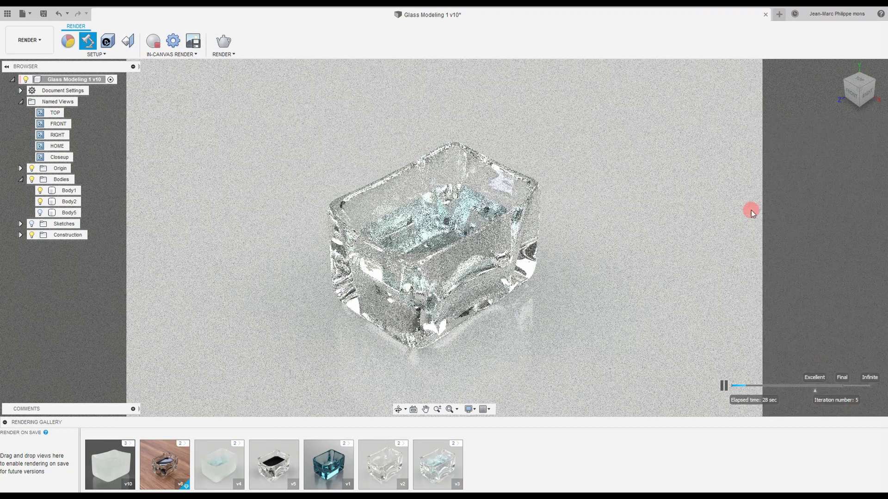
left_click(154, 45)
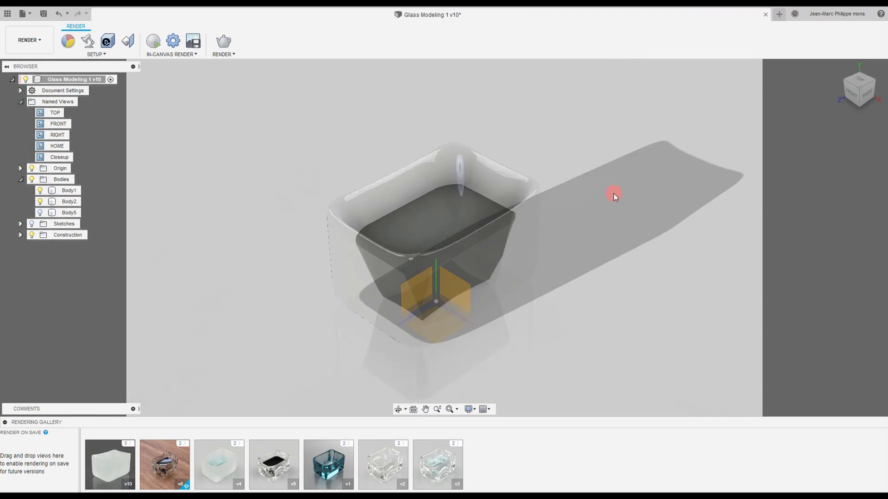
- Switch to Photos, look through the finished clear and blue glass renders, and return to Fusion 360
key("alt+Tab")
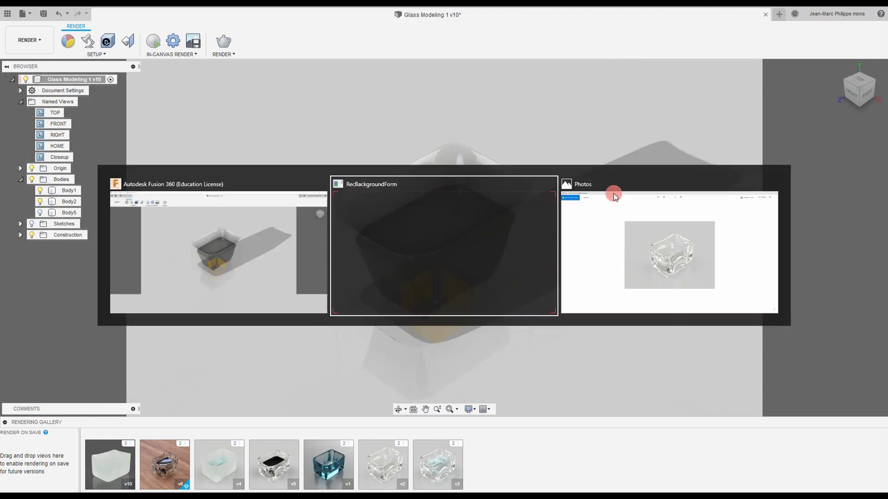
left_click(614, 193)
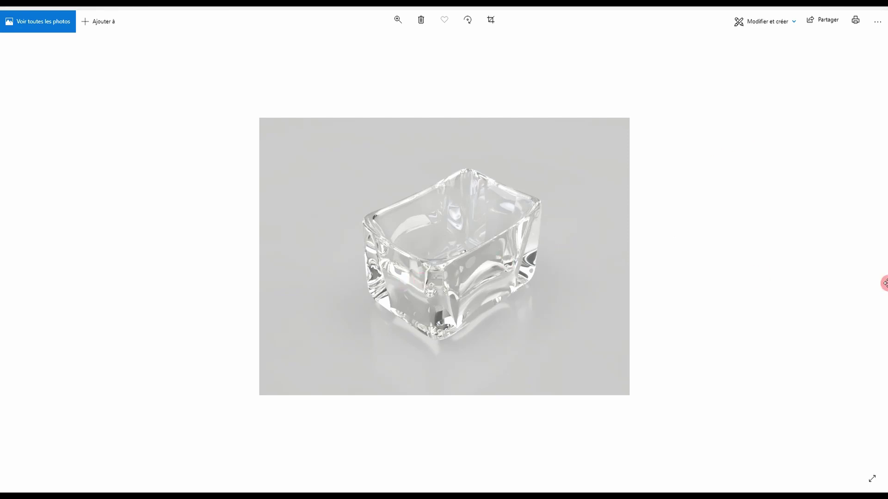
left_click(865, 257)
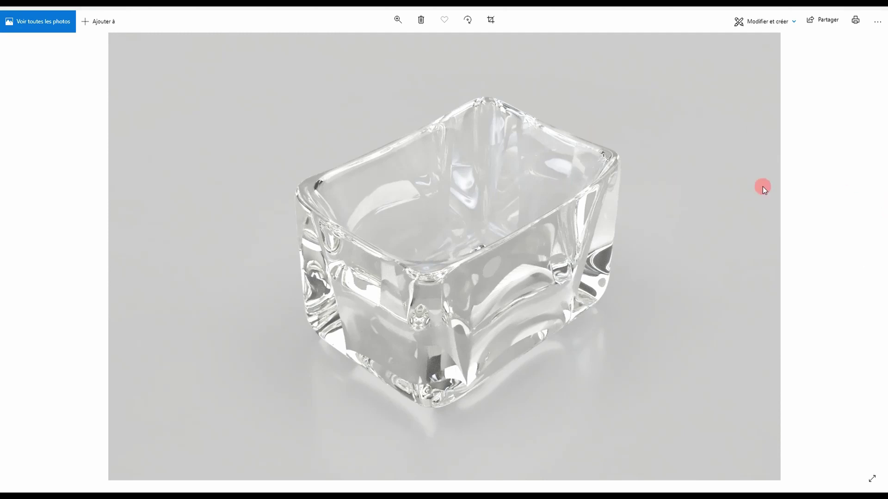
mouse_move(862, 230)
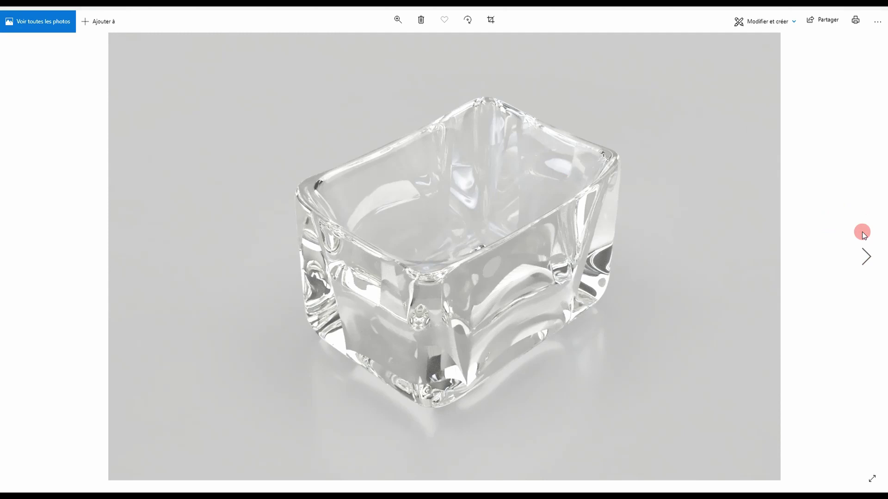
left_click(867, 255)
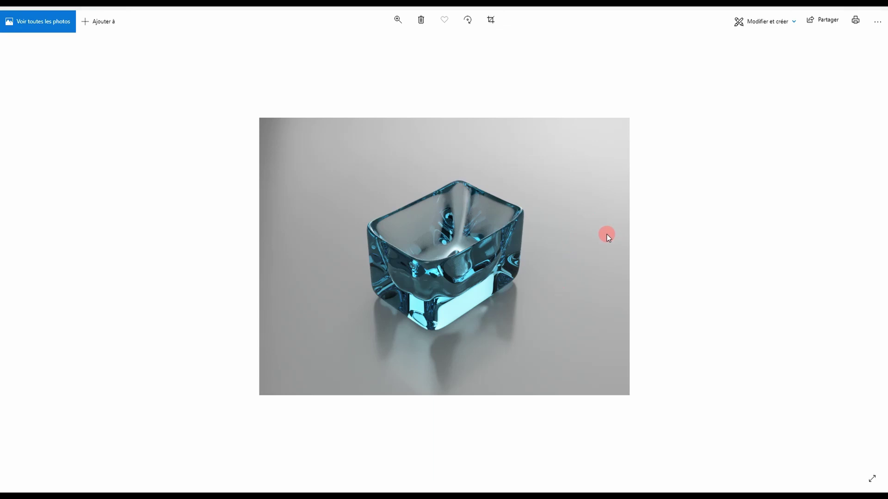
key("alt+Tab")
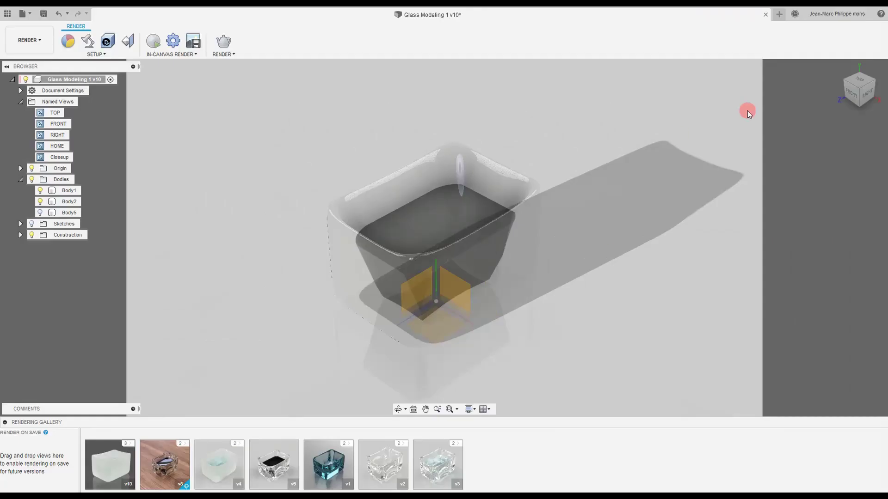
- Change the Glass (Clear) appearance's colour to yellow, RGB 247, 247, 57, and start the in-canvas render
left_click(66, 43)
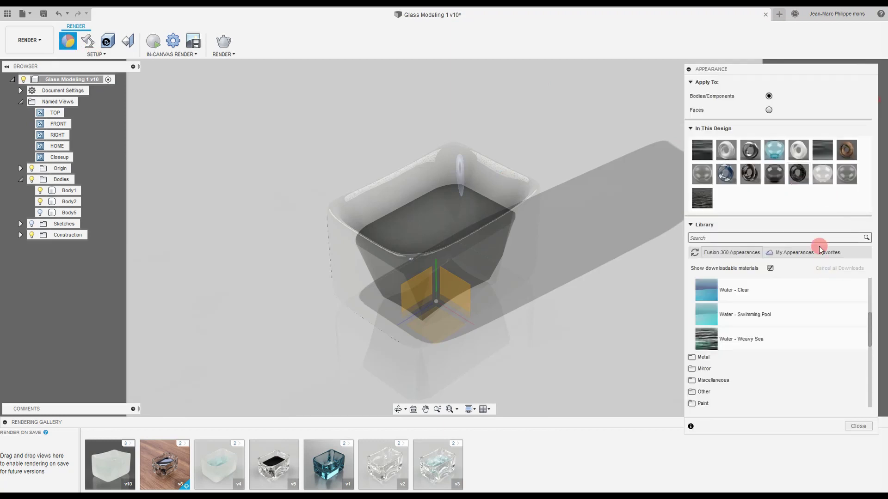
left_click_drag(868, 327, 868, 293)
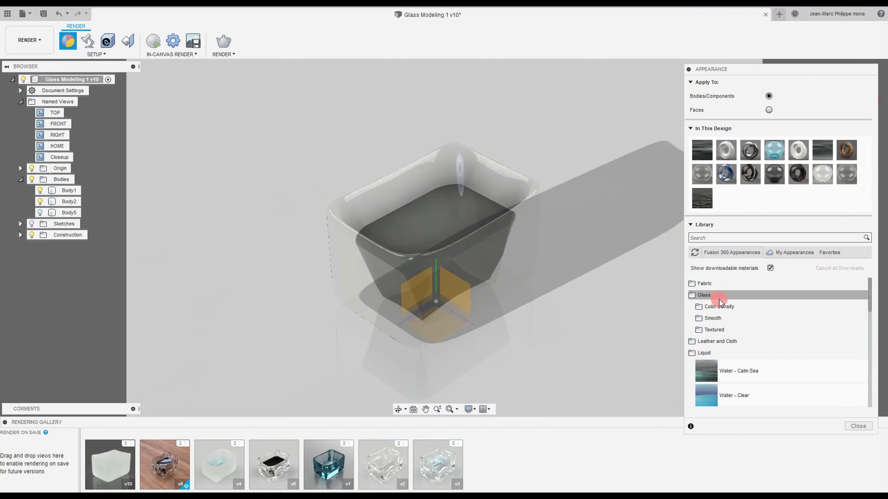
left_click(730, 322)
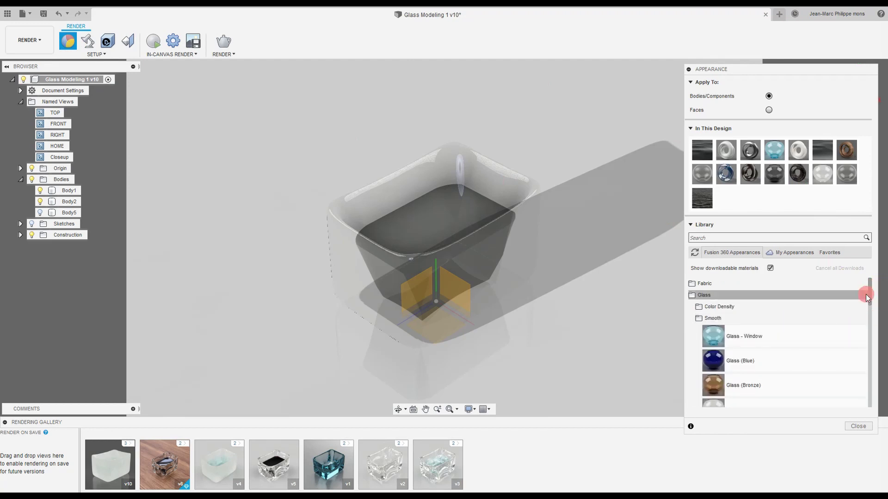
mouse_move(872, 297)
left_mouse_down()
mouse_move(872, 327)
mouse_move(875, 295)
left_mouse_up()
double_click(823, 172)
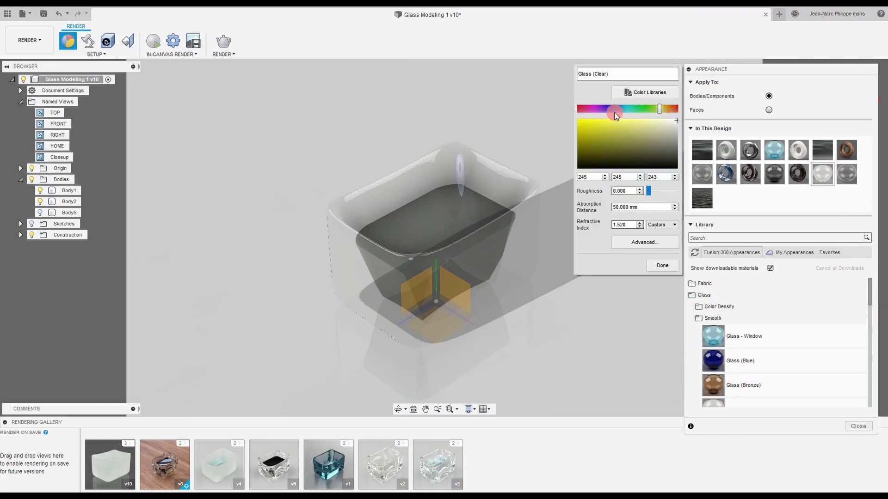
left_click(613, 124)
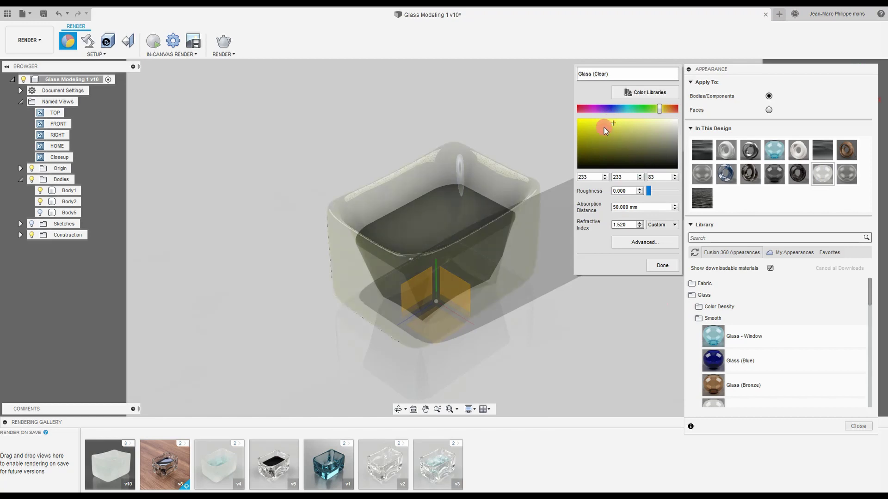
left_click(601, 120)
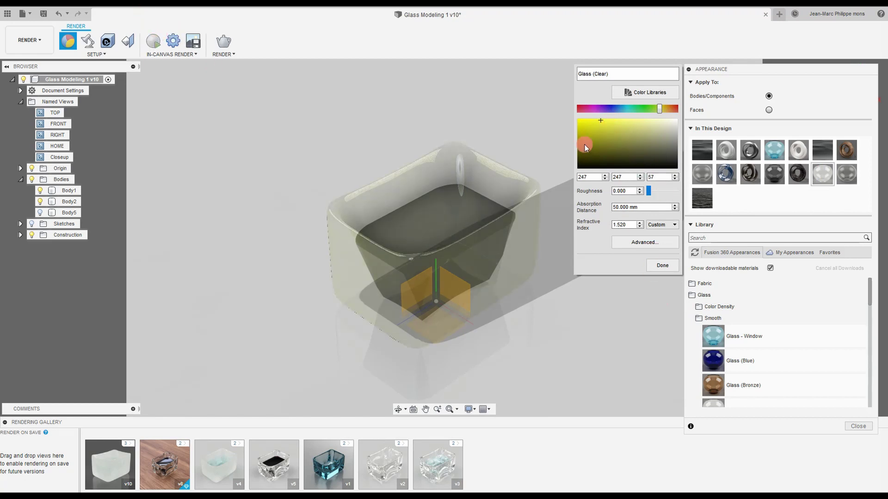
key("Return")
left_click(146, 43)
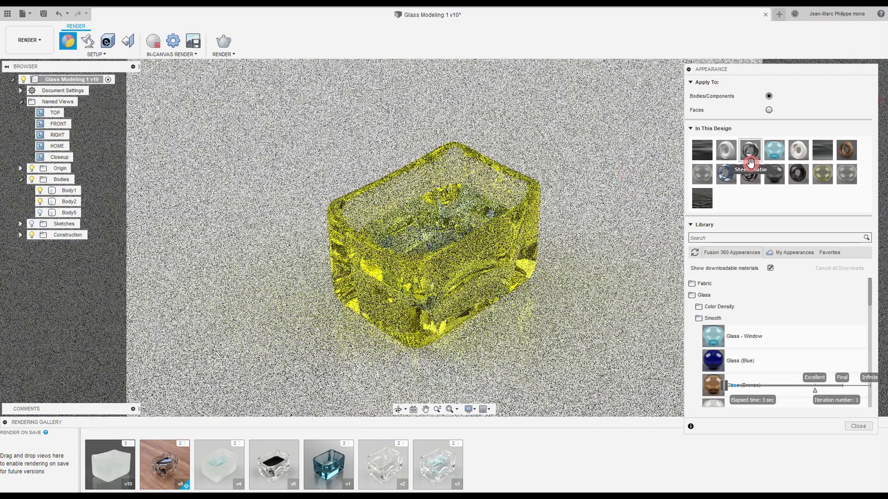
- Set the yellow Glass (Clear) appearance's absorption distance to 20 mm
double_click(823, 177)
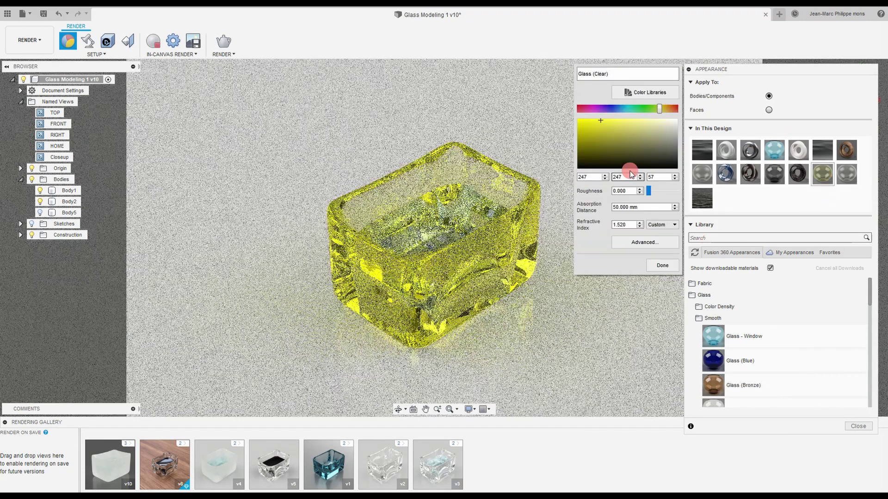
left_click(643, 207)
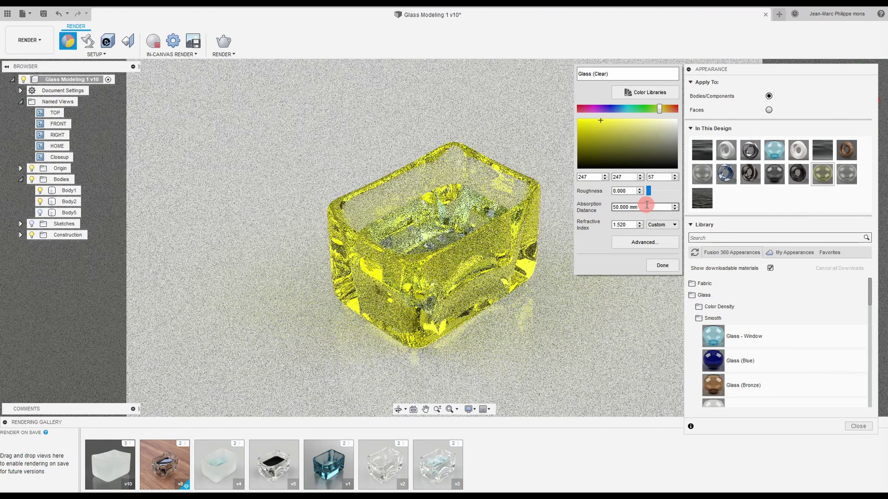
left_click_drag(646, 205, 578, 201)
type("20")
key("Return")
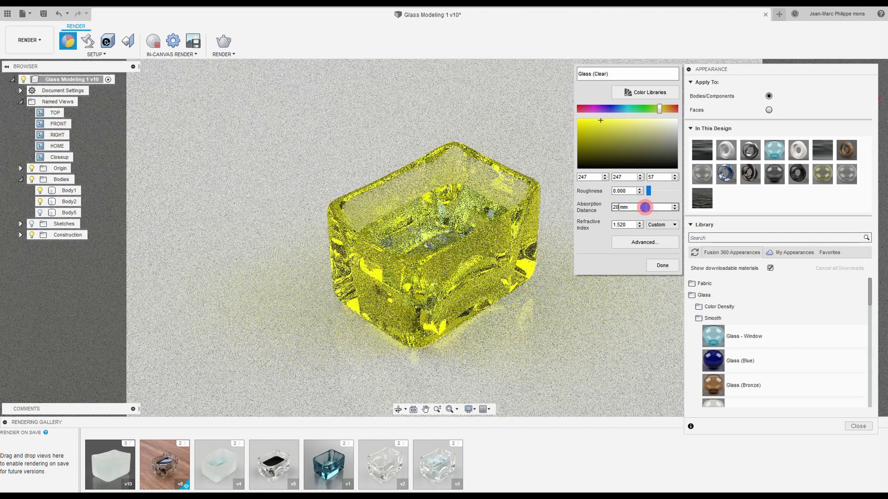
- Reduce the yellow glass's absorption distance to 1 mm
left_click_drag(644, 207, 595, 212)
type("1")
key("Return")
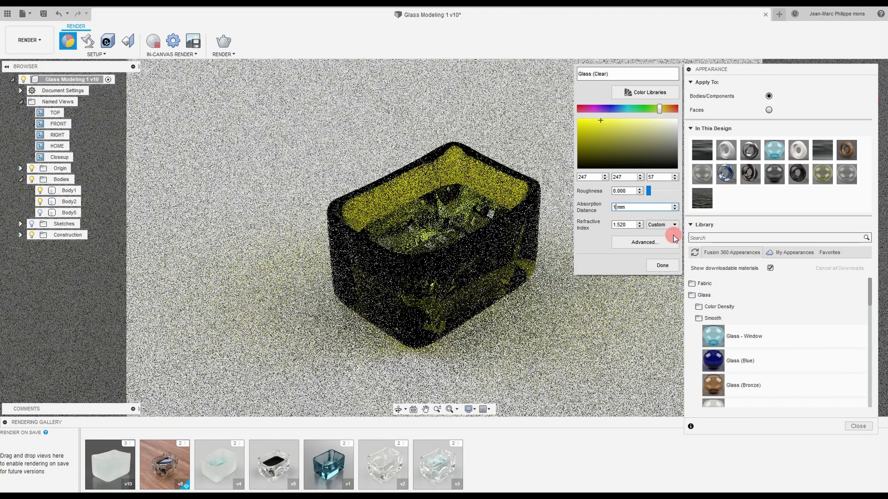
- Restore the yellow glass's absorption distance to 50 mm
left_click(638, 207)
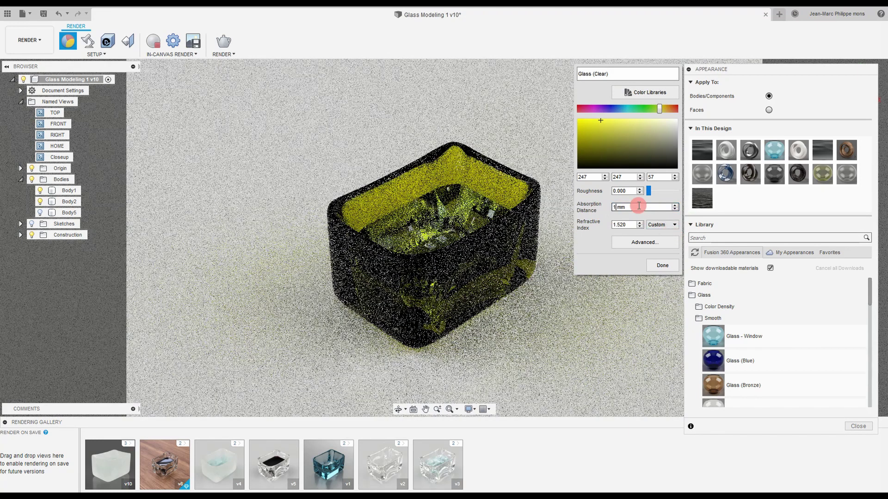
left_click_drag(638, 207, 610, 209)
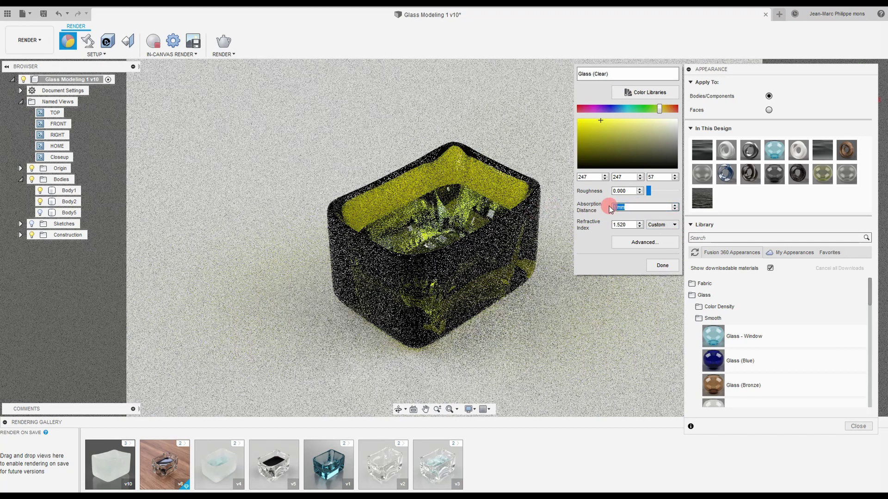
type("50")
key("Return")
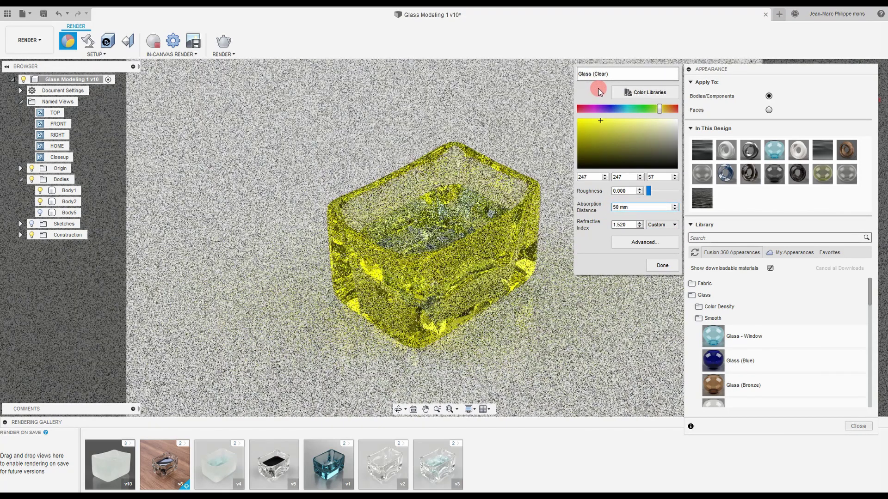
- Shift the Glass (Clear) appearance's hue to magenta, RGB 232, 57, 247, and finish editing it
left_click(628, 108)
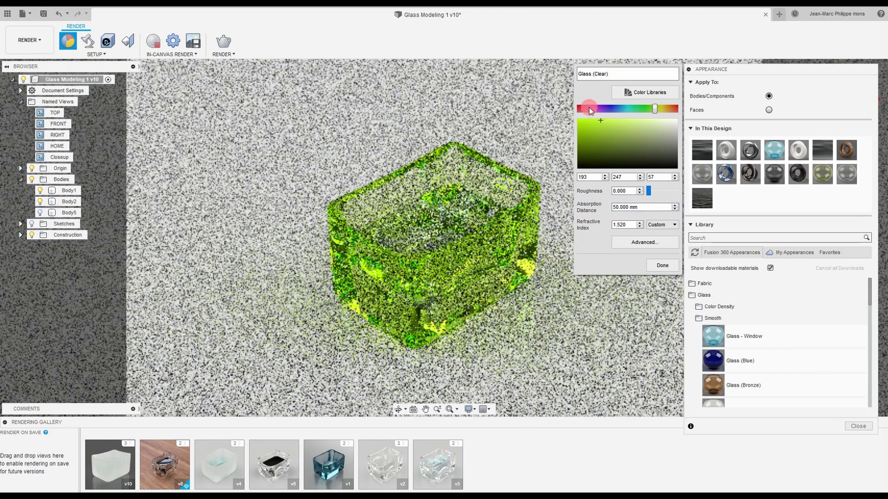
left_click(590, 111)
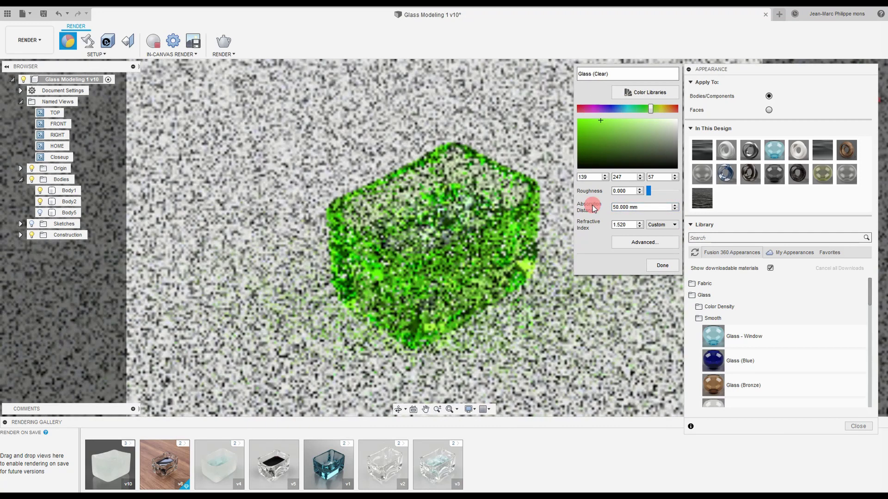
left_click_drag(653, 110, 595, 116)
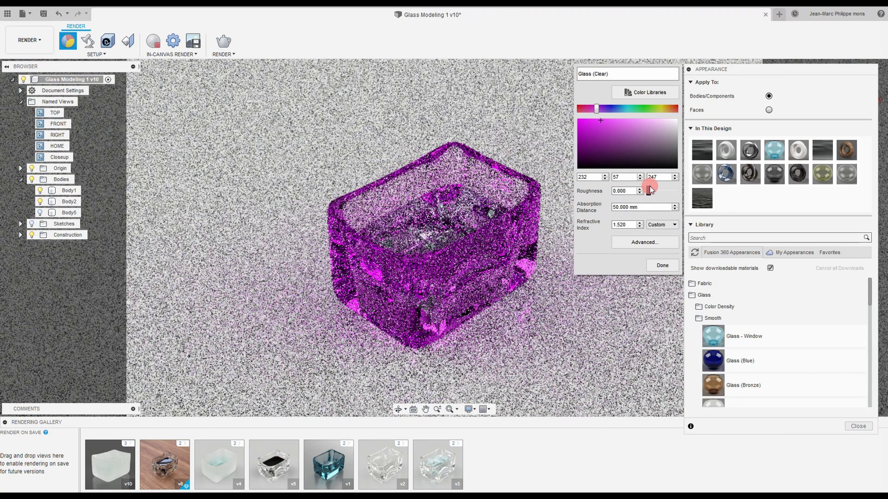
left_click(650, 190)
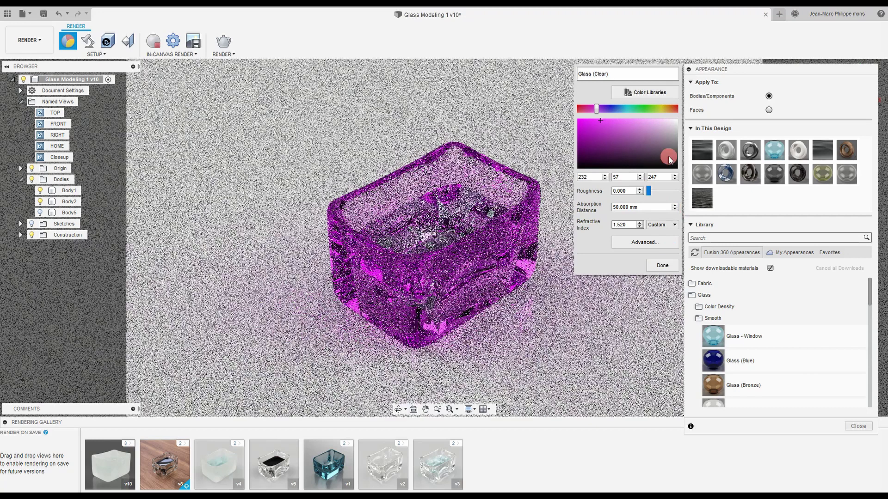
left_click(729, 98)
left_click(772, 221)
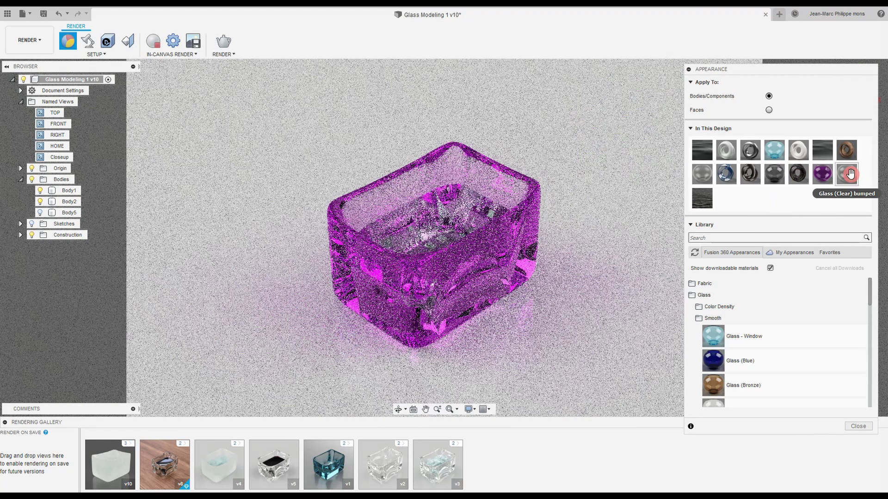
- Apply the unmodified Glass (Clear) material from the library's Smooth glass folder to the glass body
left_click(719, 176)
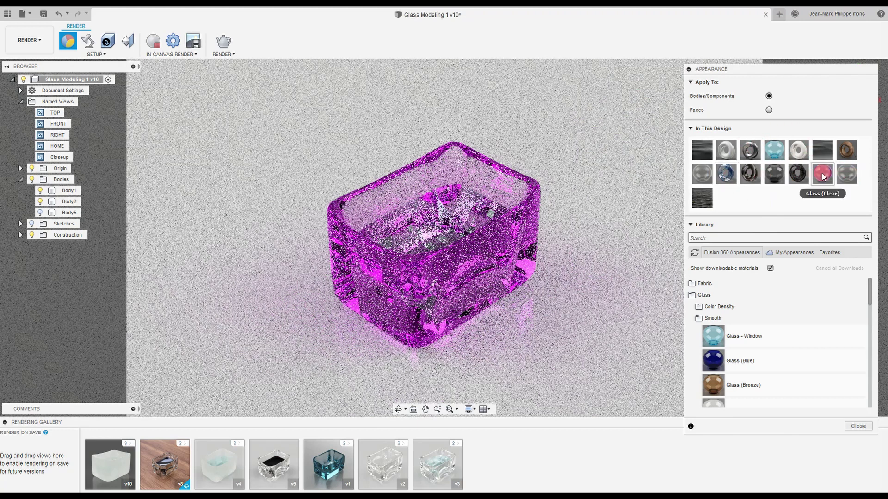
left_click(704, 284)
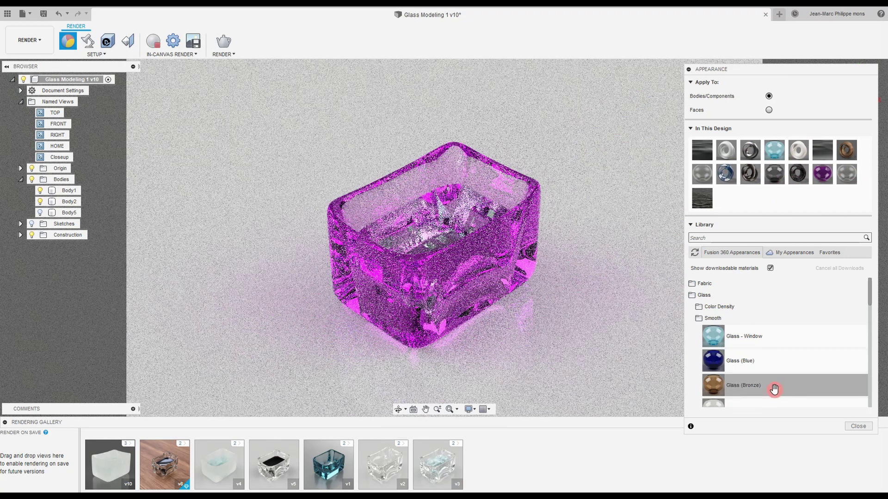
scroll(777, 393, "down", 3)
left_click_drag(790, 312, 486, 279)
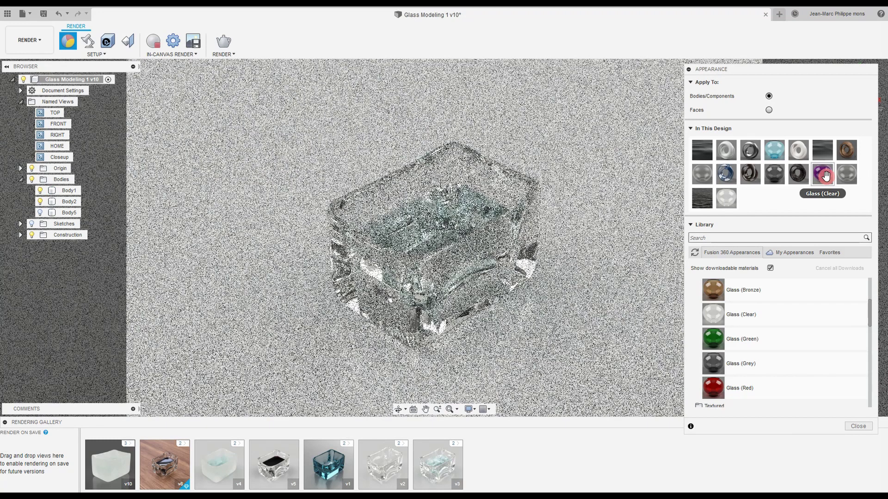
- Set the magenta Glass (Clear) appearance's absorption distance to 20 mm and apply it to the glass body
double_click(819, 176)
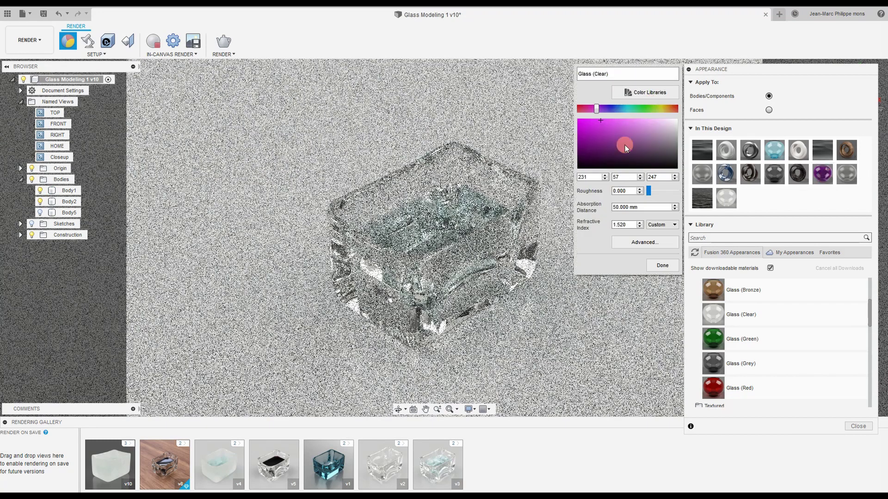
left_click_drag(651, 208, 600, 207)
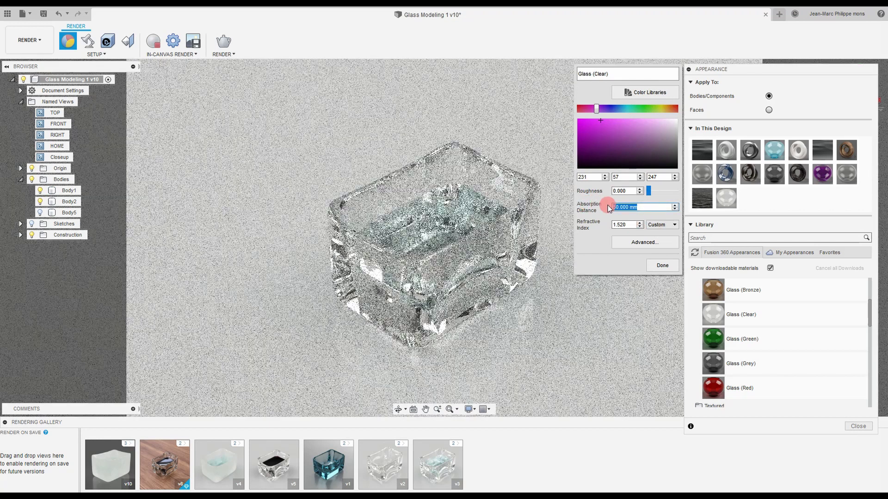
key("Tab")
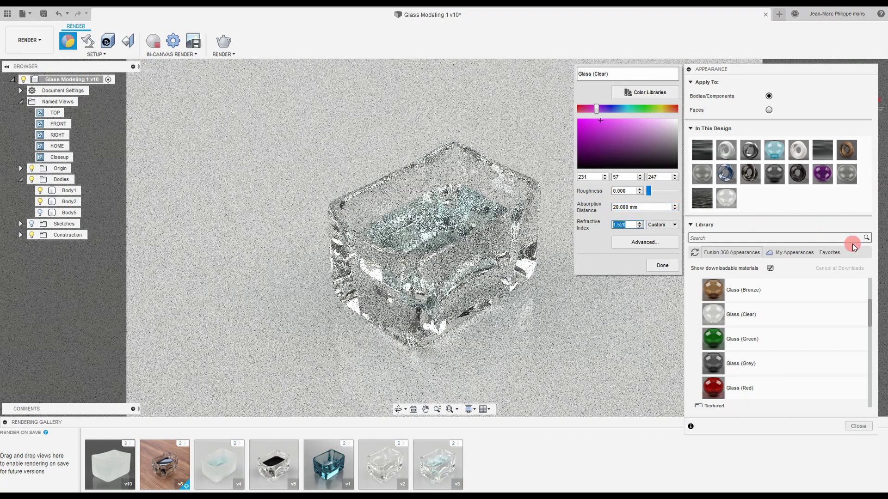
left_click_drag(823, 172, 492, 280)
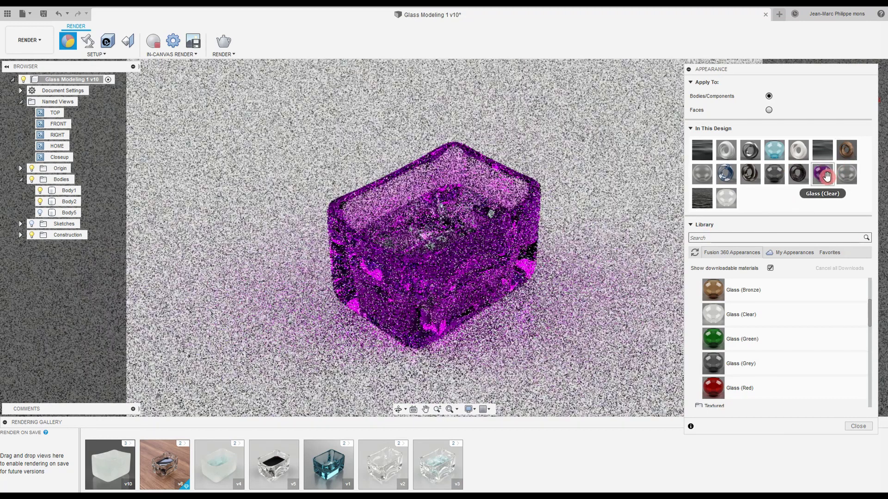
- Rename the magenta glass appearance as Glass (Clear) Purple
double_click(823, 173)
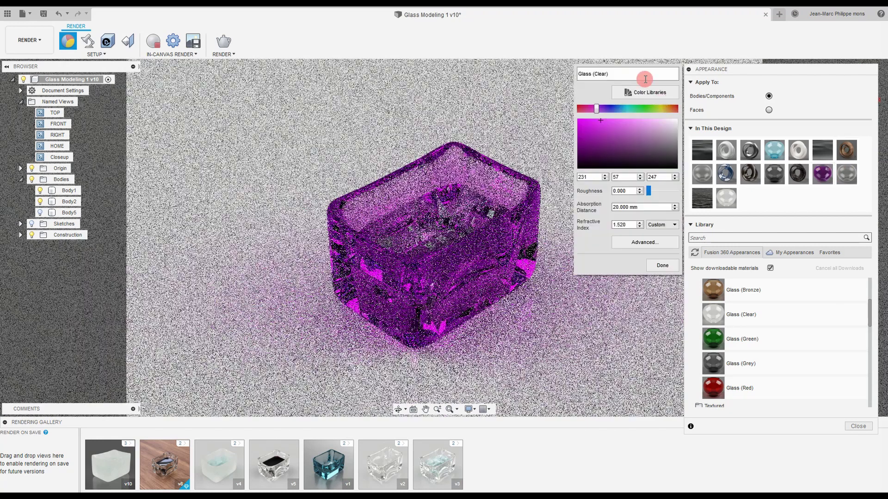
left_click(624, 73)
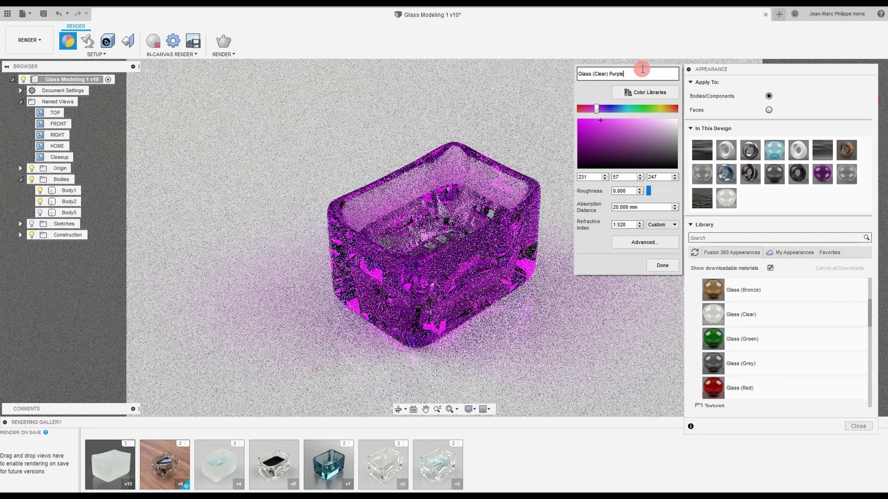
left_click(662, 265)
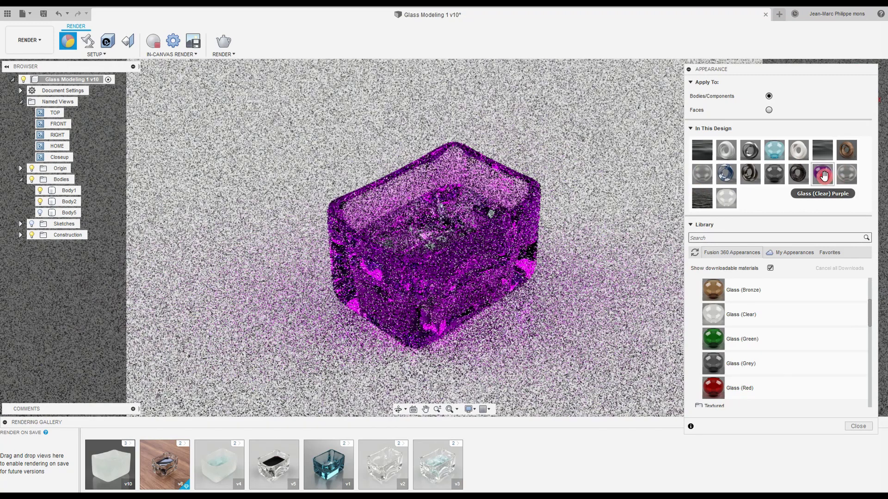
- Copy the Glass (Clear) Purple appearance to My Appearances and bring up that library's Smooth glass materials
right_click(823, 176)
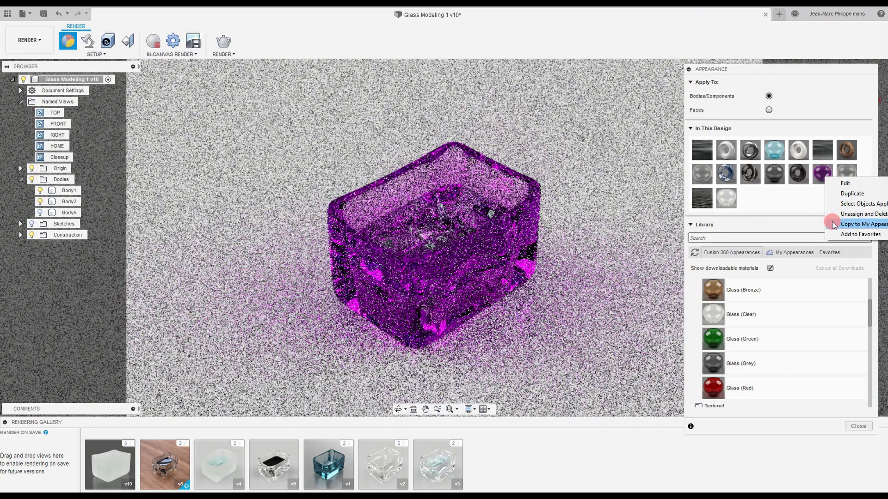
left_click(788, 68)
left_click_drag(739, 71, 693, 68)
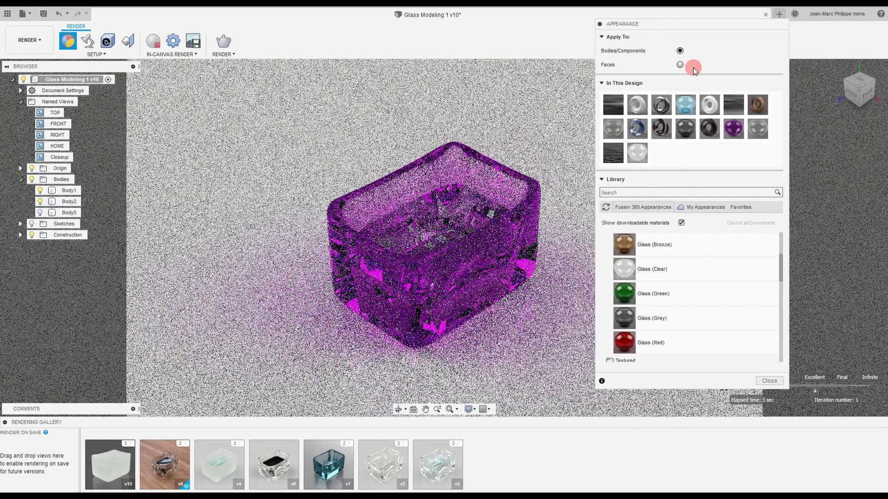
right_click(731, 134)
left_click(785, 181)
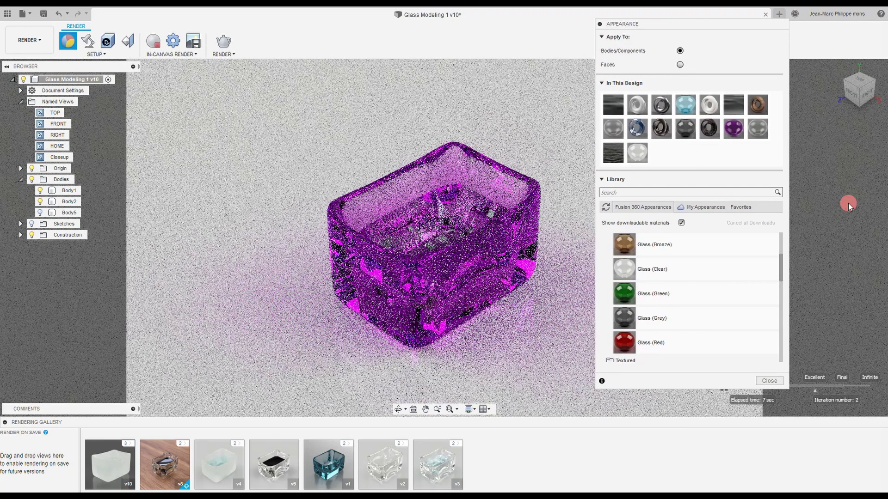
left_click(689, 206)
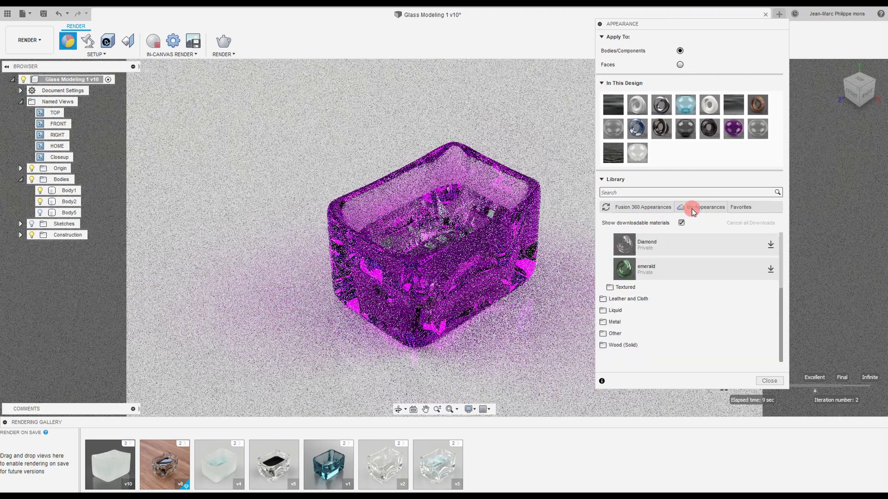
left_click_drag(786, 312, 775, 279)
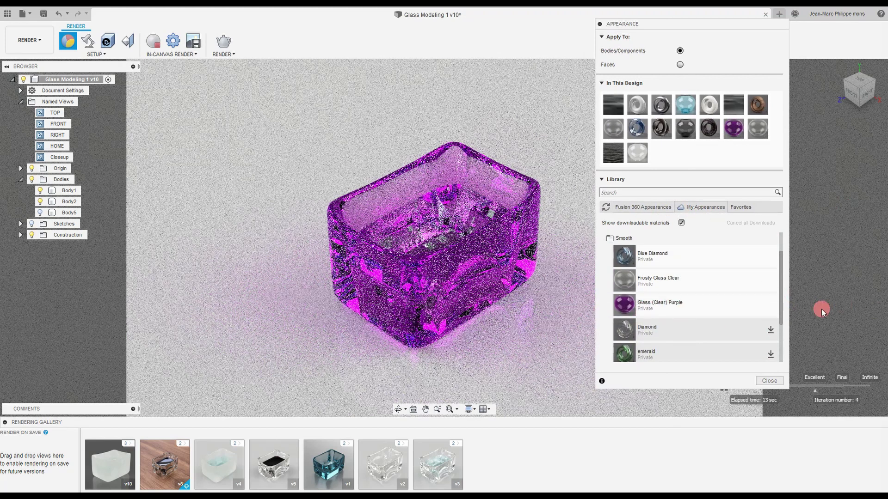
left_click_drag(782, 288, 783, 253)
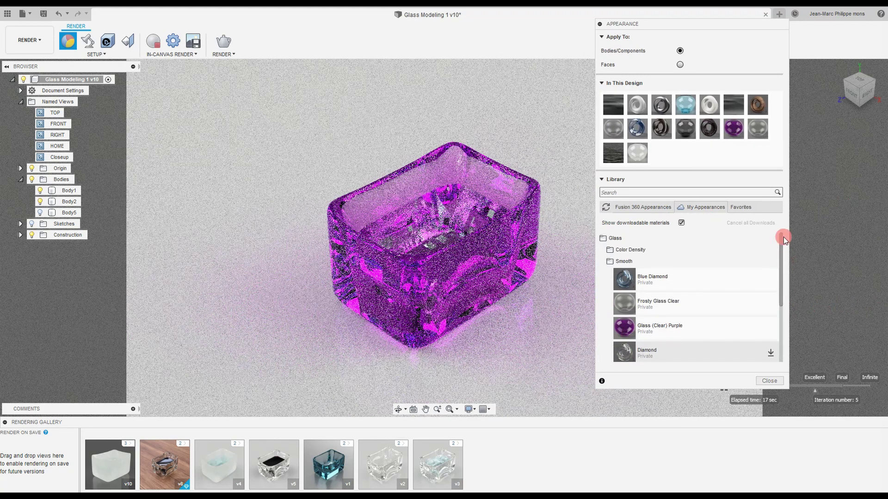
left_click_drag(673, 22, 716, 43)
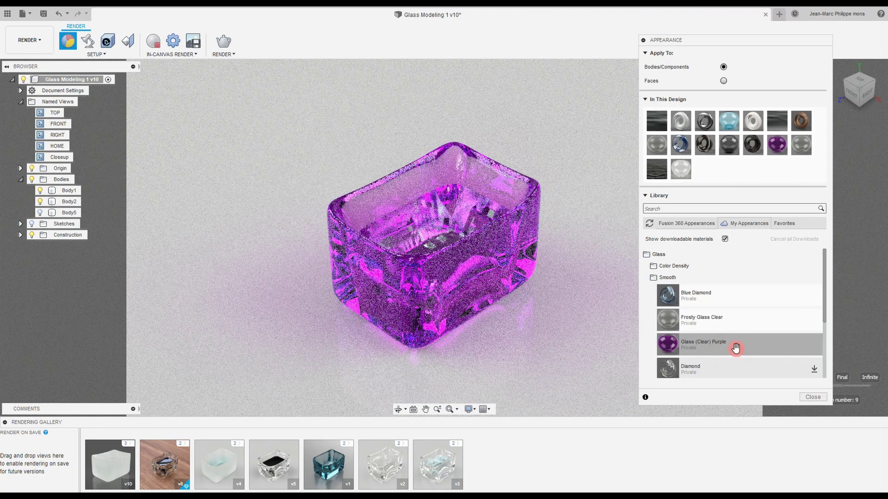
- Unassign and delete Glass (Clear) Purple from the design, and apply Glass (Clear) to Body1
right_click(775, 149)
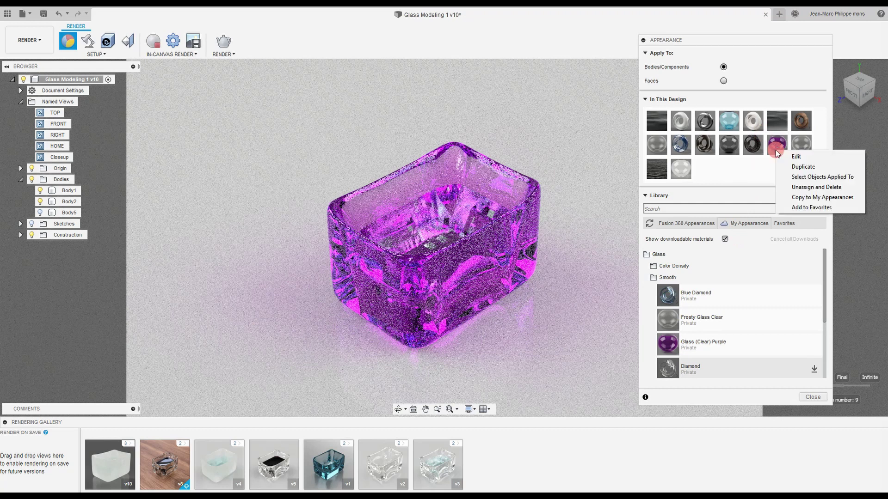
left_click(792, 199)
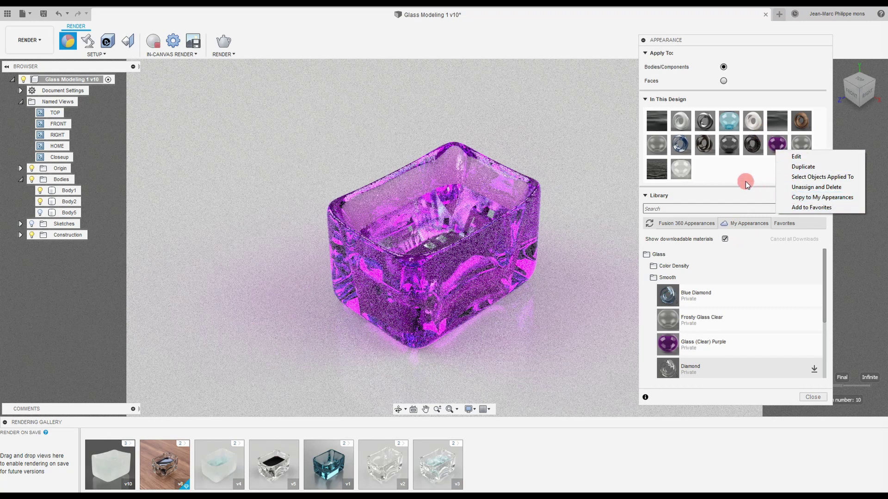
right_click(780, 151)
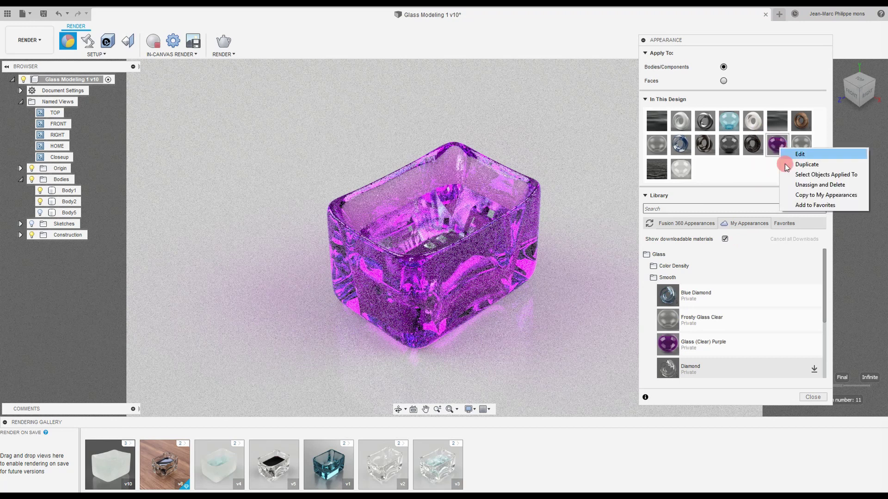
left_click(794, 186)
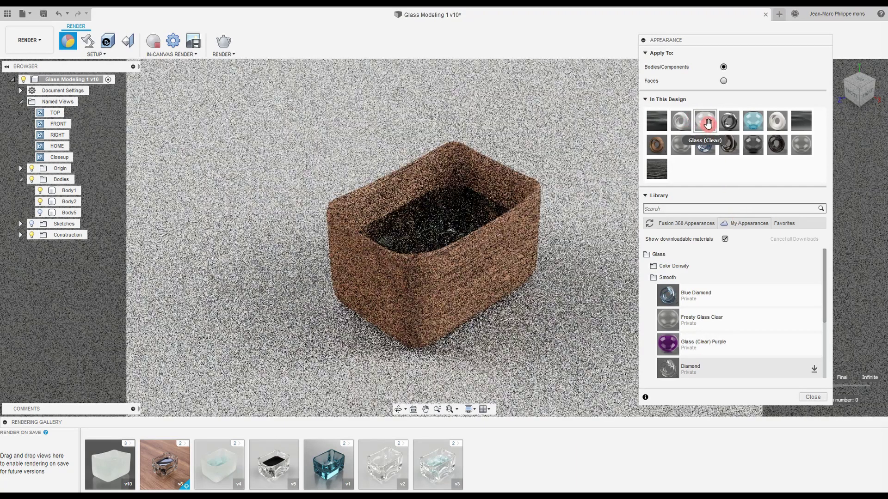
left_click_drag(708, 124, 498, 277)
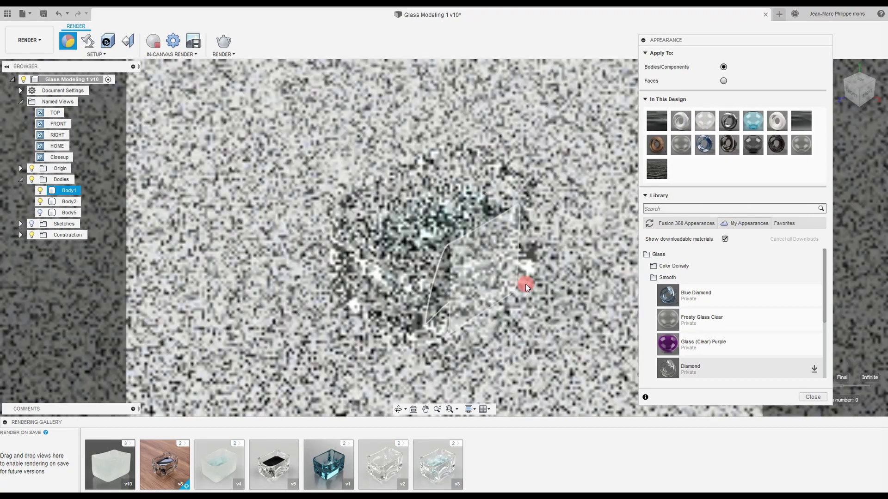
left_click(813, 397)
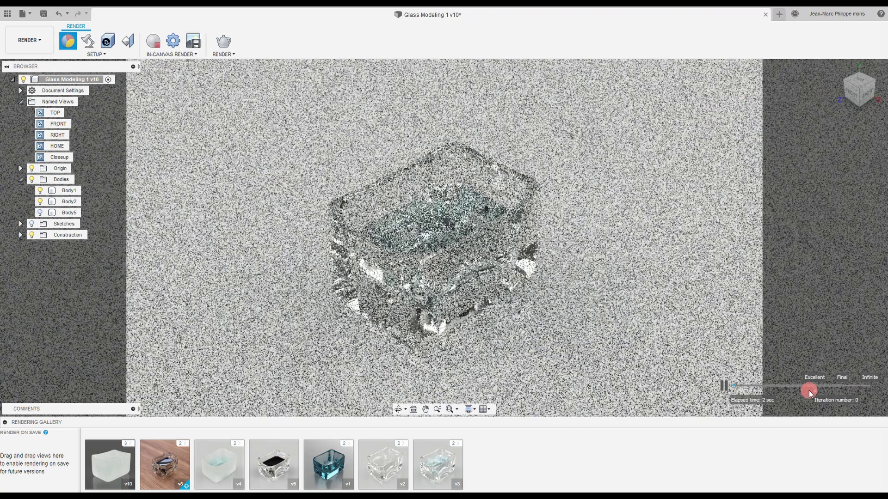
- Stop the in-canvas render and view the finished blue and clear glass renders in the Photos viewer
left_click(149, 46)
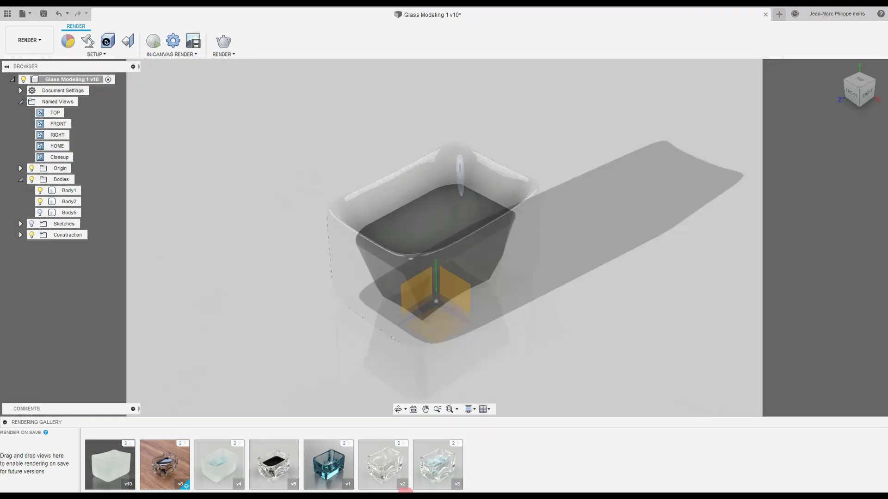
key("alt+Tab")
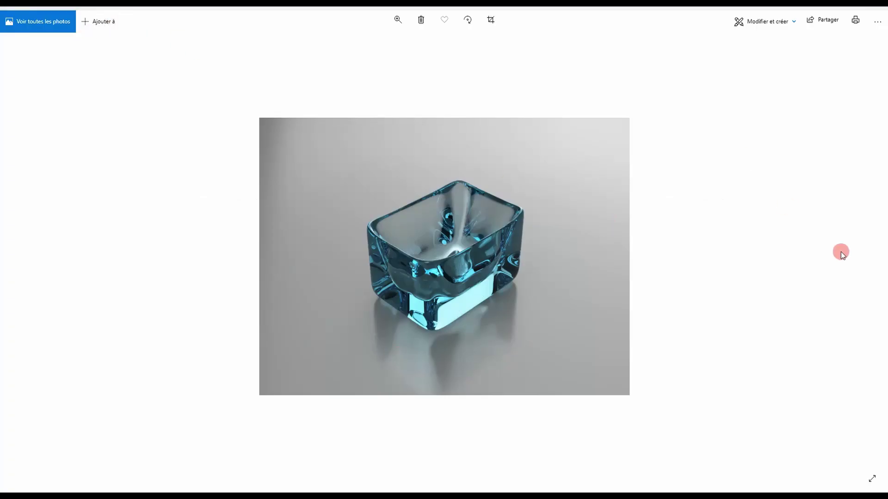
left_click(870, 257)
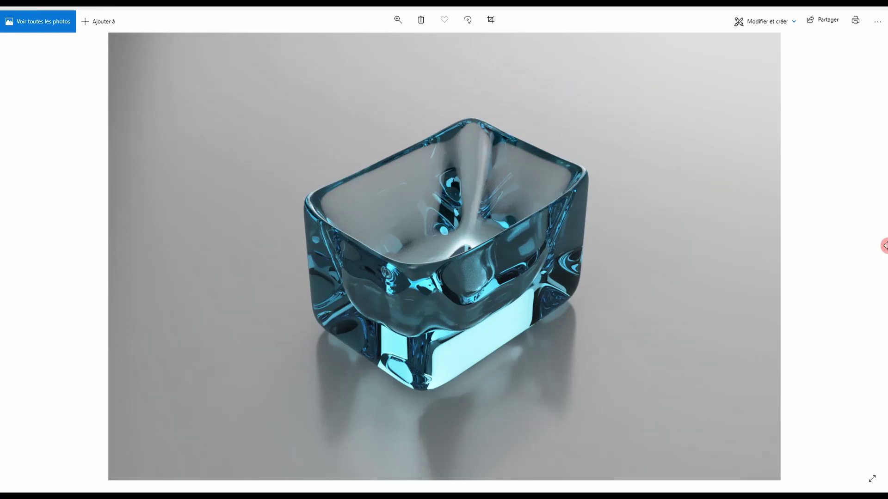
left_click(866, 258)
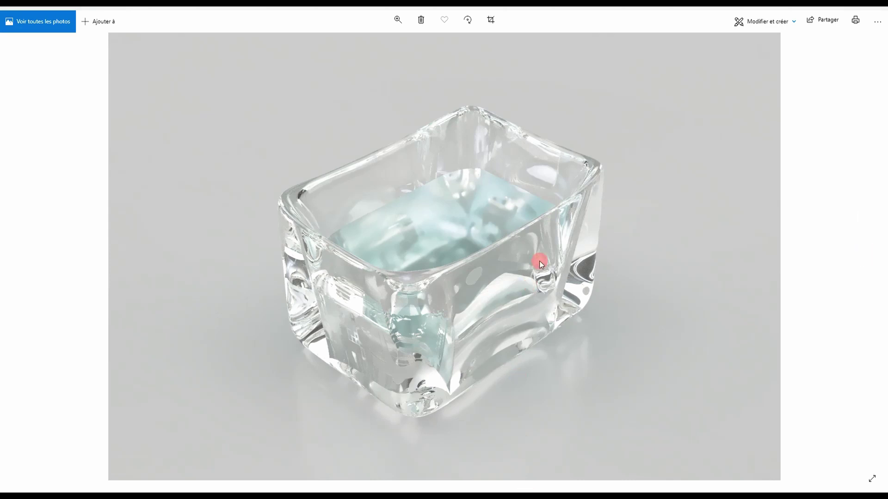
key("alt+Tab")
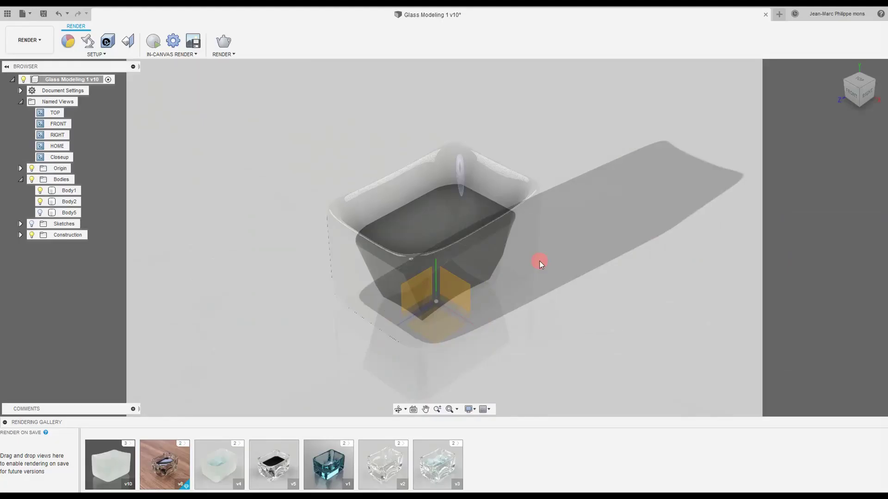
- Run the in-canvas render of the clear glass, compare it with the saved clear and frosted renders in Photos, and stop it
left_click(153, 41)
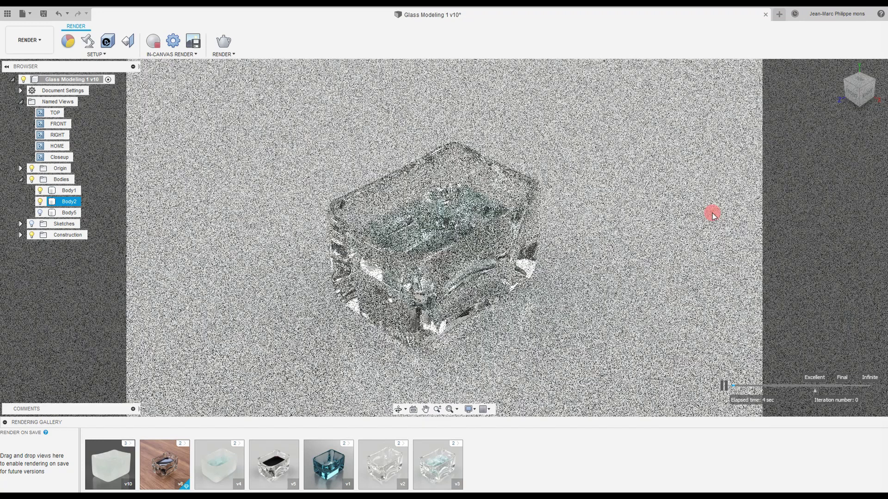
left_click(712, 215)
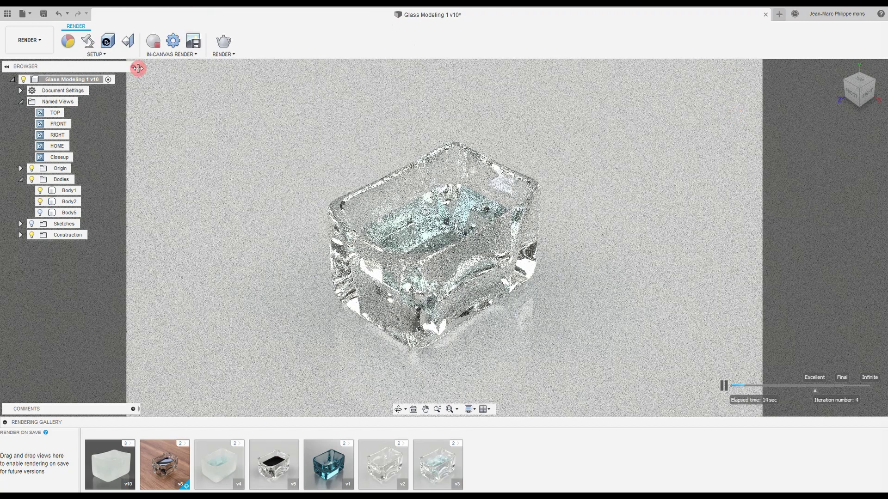
key("alt+Tab")
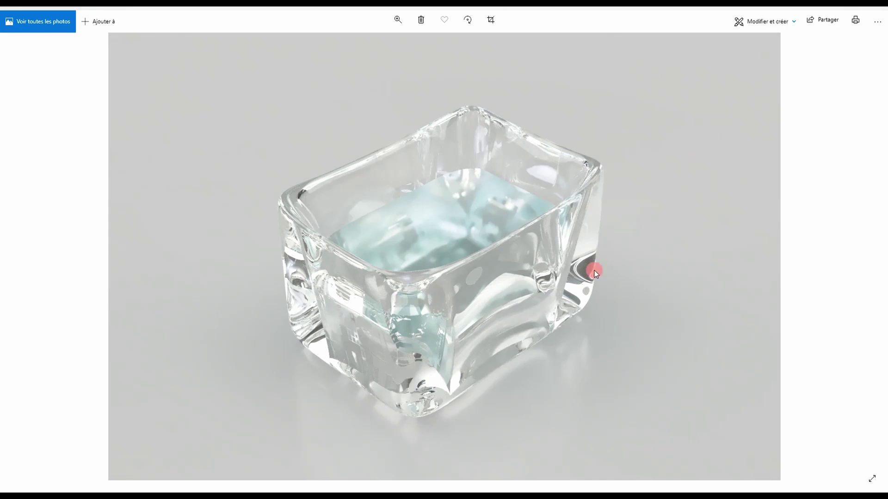
left_click(862, 257)
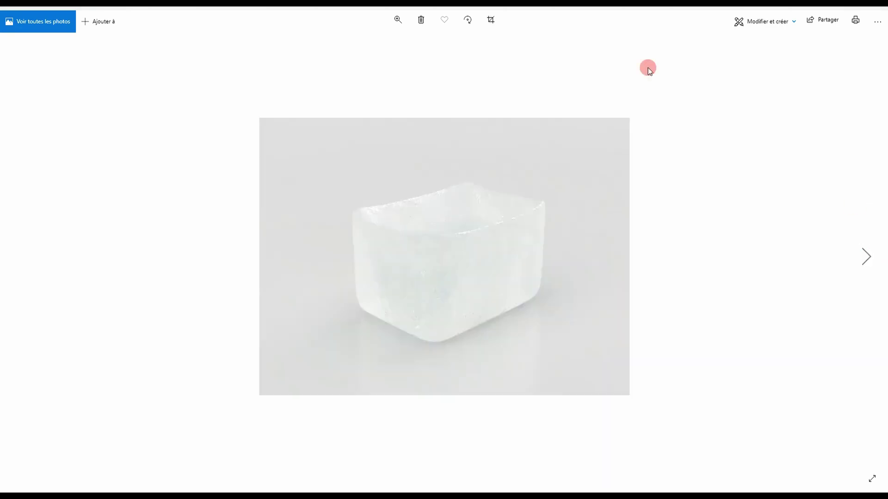
key("alt+Tab")
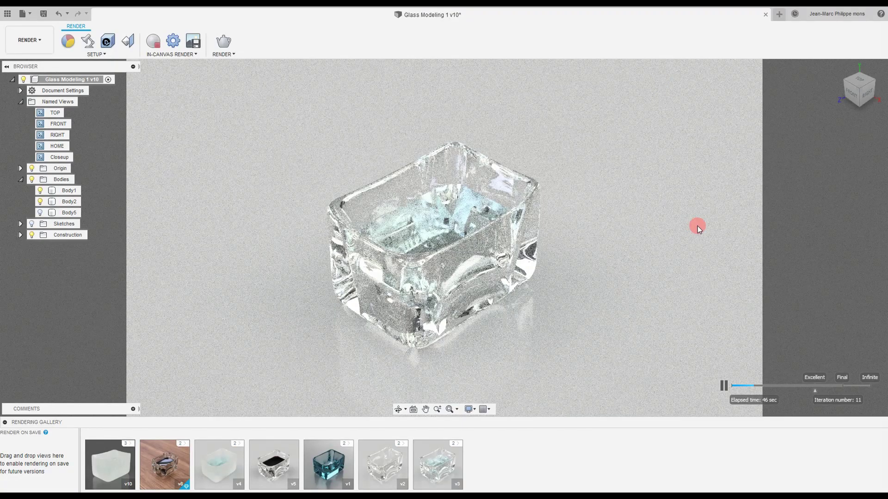
left_click(154, 43)
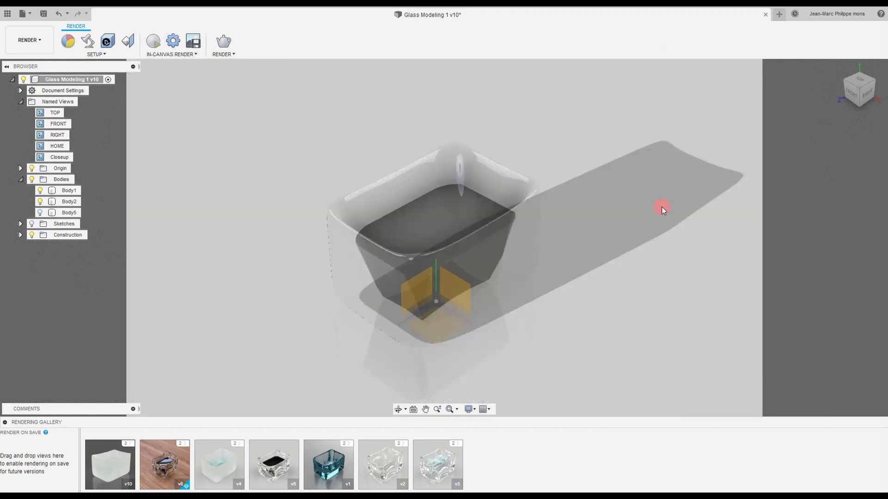
- Open the advanced material settings of the design's Glass (Clear) appearance
left_click(67, 40)
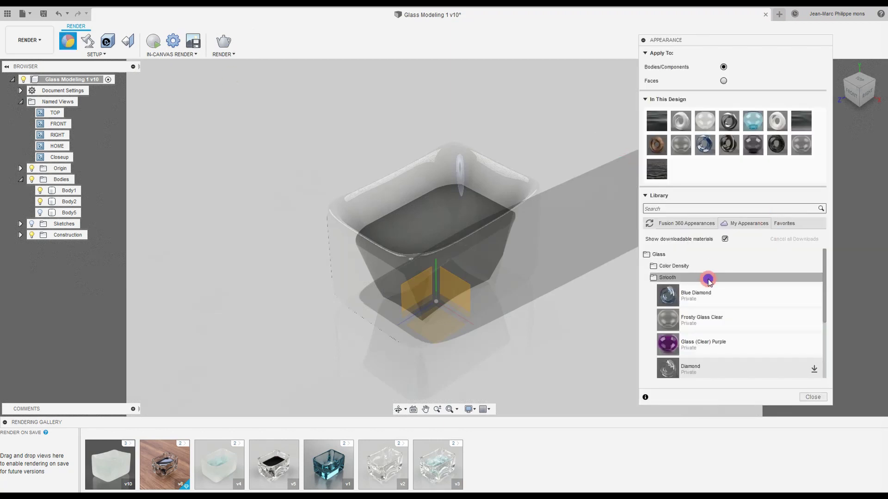
left_click(708, 278)
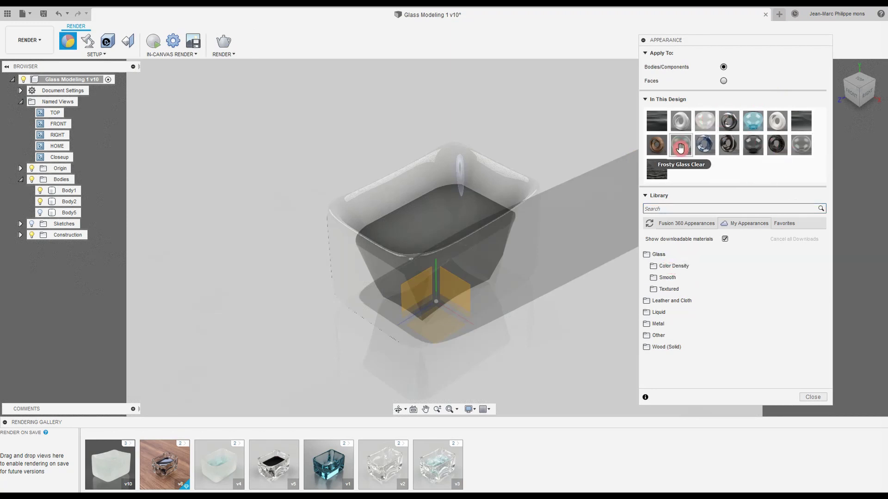
double_click(704, 121)
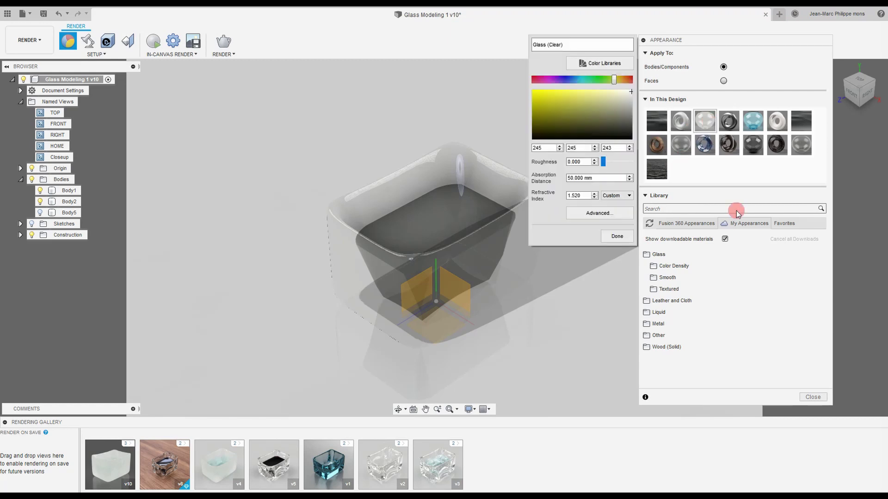
left_click(599, 213)
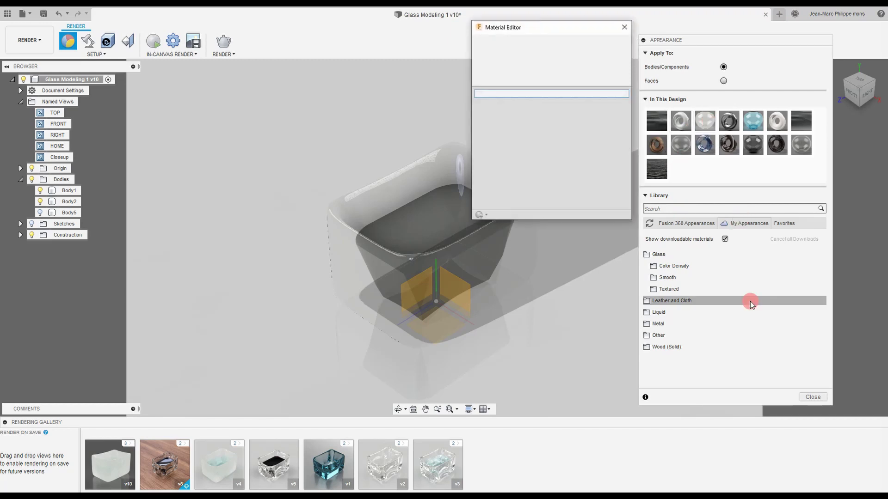
left_click_drag(552, 27, 189, 43)
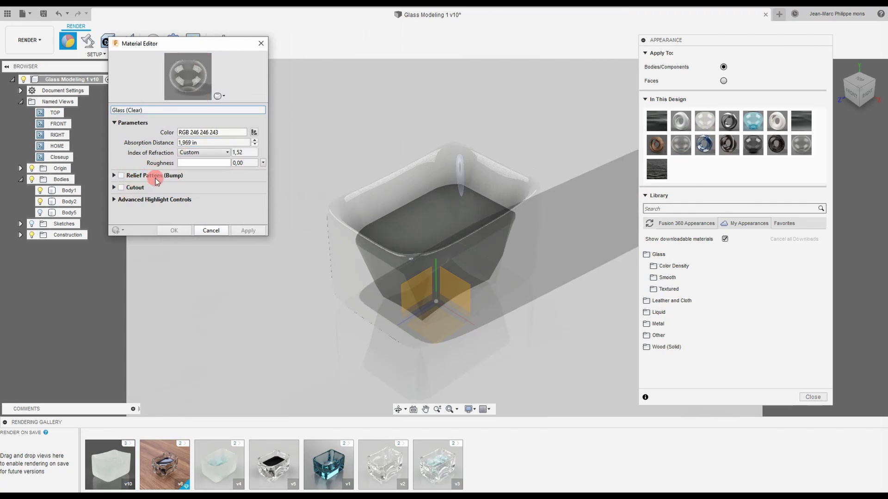
- Enable Relief Pattern (Bump) on Glass (Clear) with the BW52 image from the BW MAPS folder in Materials
left_click(113, 176)
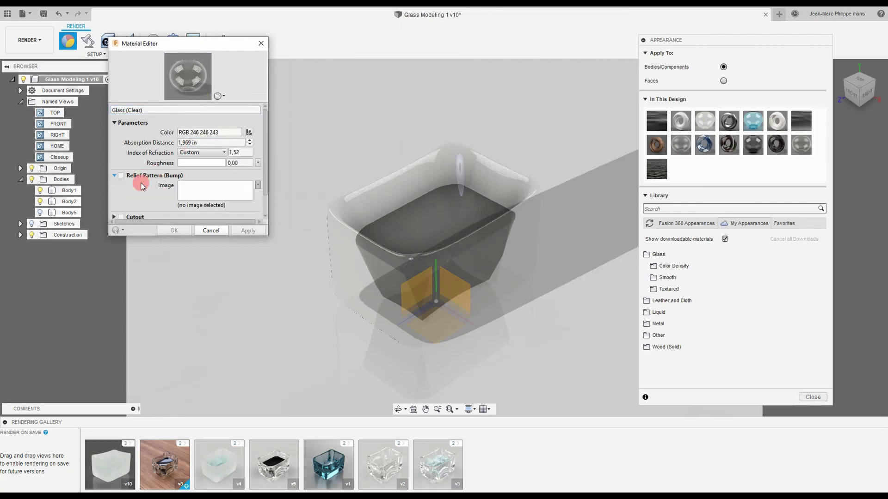
left_click(122, 176)
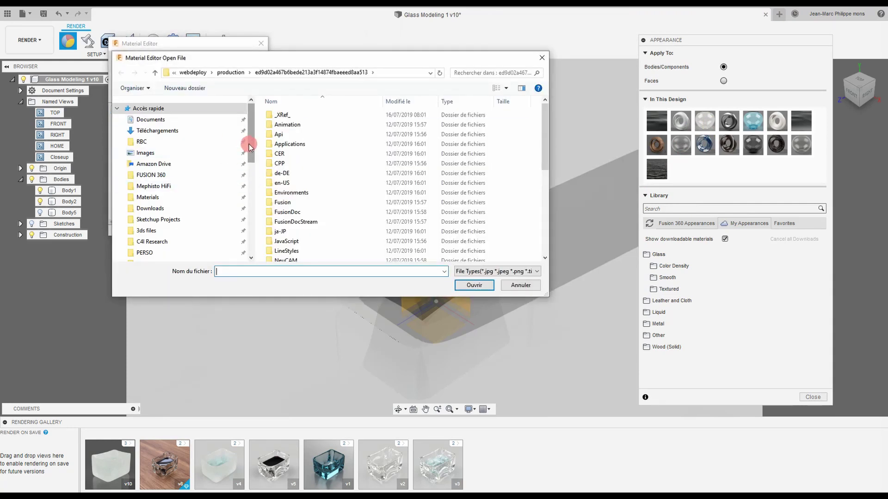
mouse_move(251, 144)
left_mouse_down()
mouse_move(252, 160)
mouse_move(251, 129)
mouse_move(251, 161)
left_mouse_up()
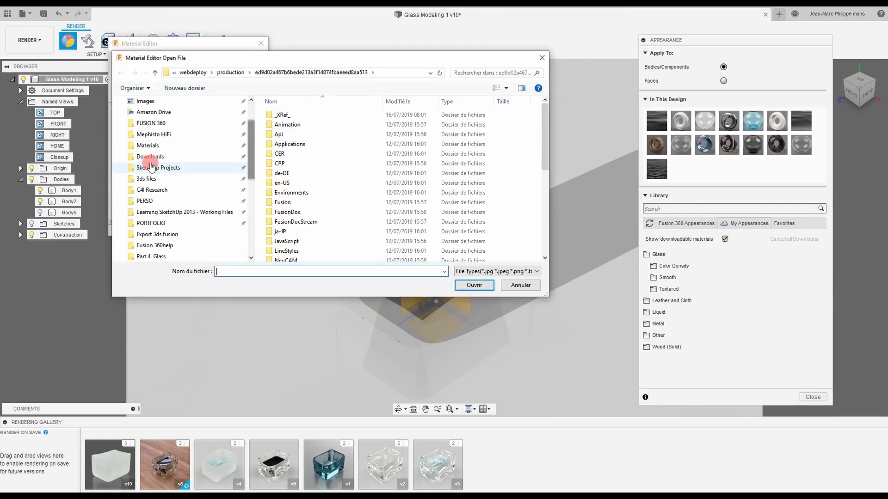
left_click(153, 145)
scroll(341, 211, "down", 2)
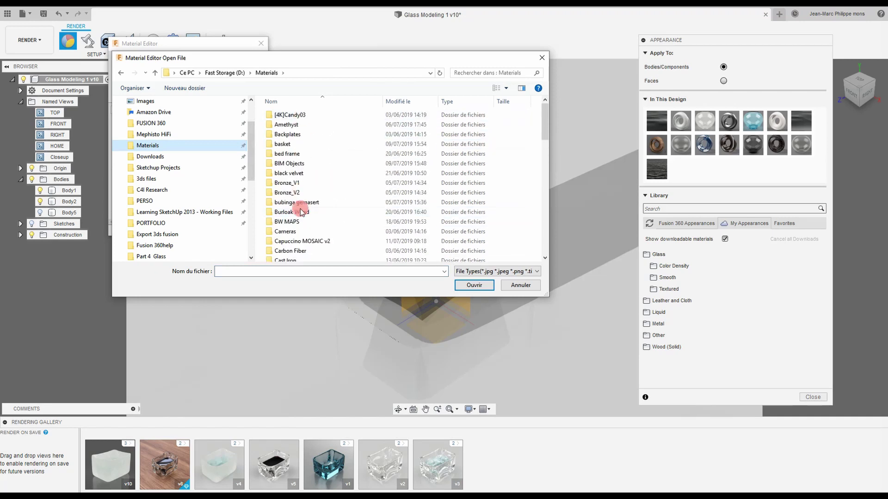
double_click(295, 222)
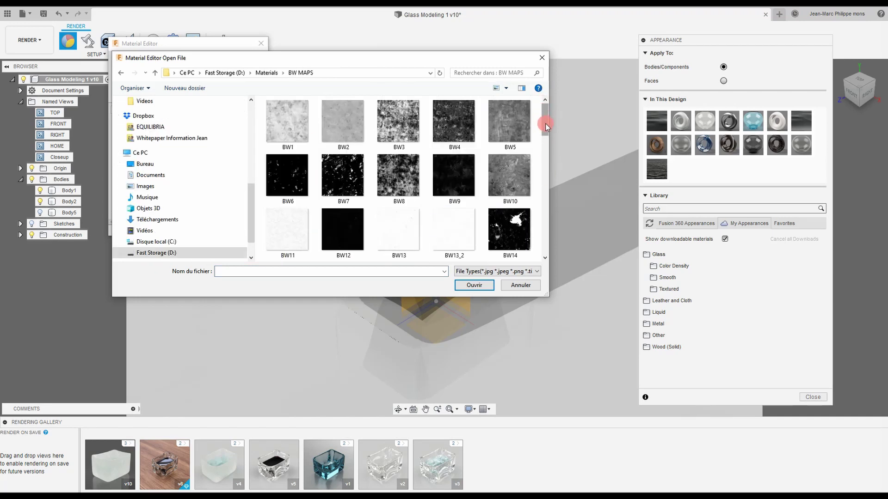
left_click_drag(543, 119, 534, 225)
left_click(399, 159)
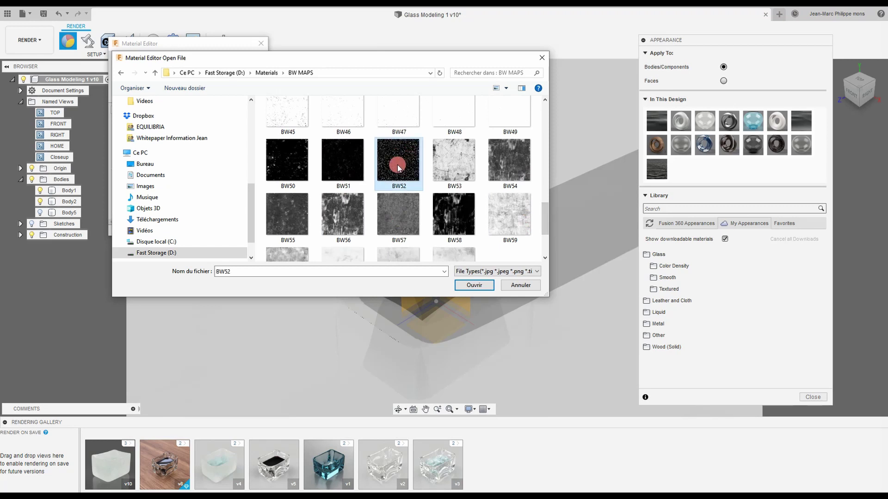
left_click(484, 291)
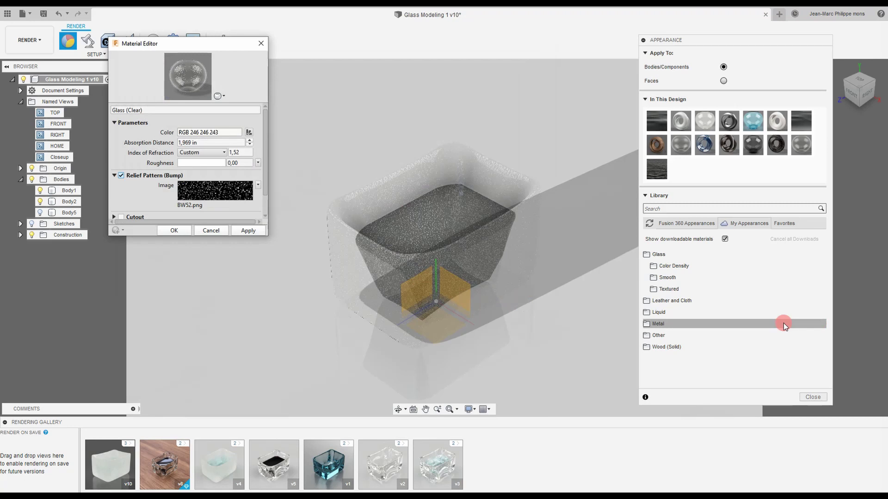
- Open the relief pattern image for editing and link its texture transforms
left_click(259, 185)
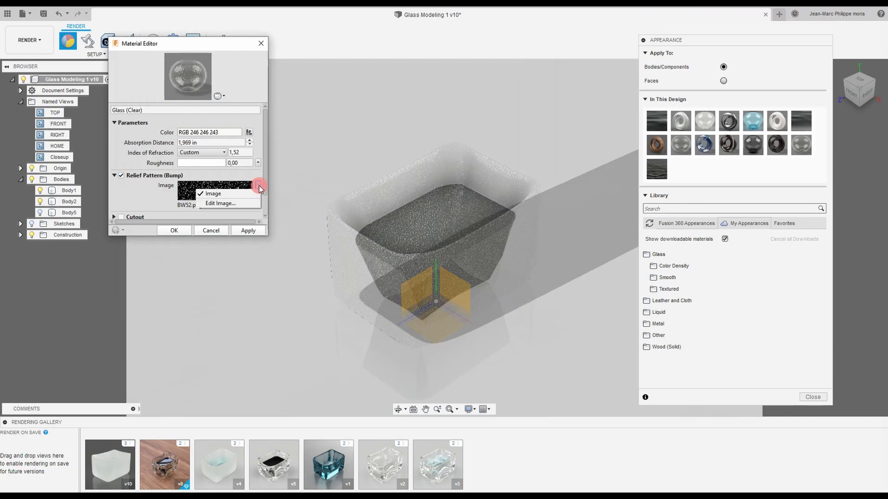
left_click(240, 205)
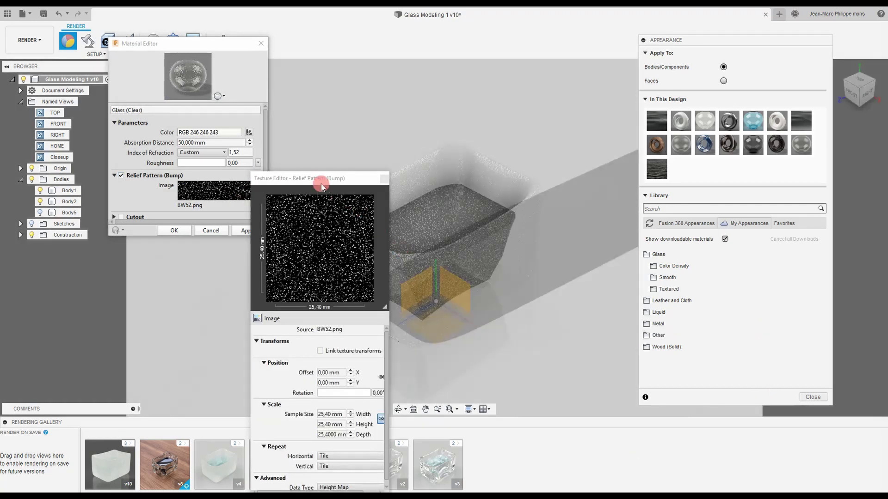
left_click_drag(320, 179, 273, 32)
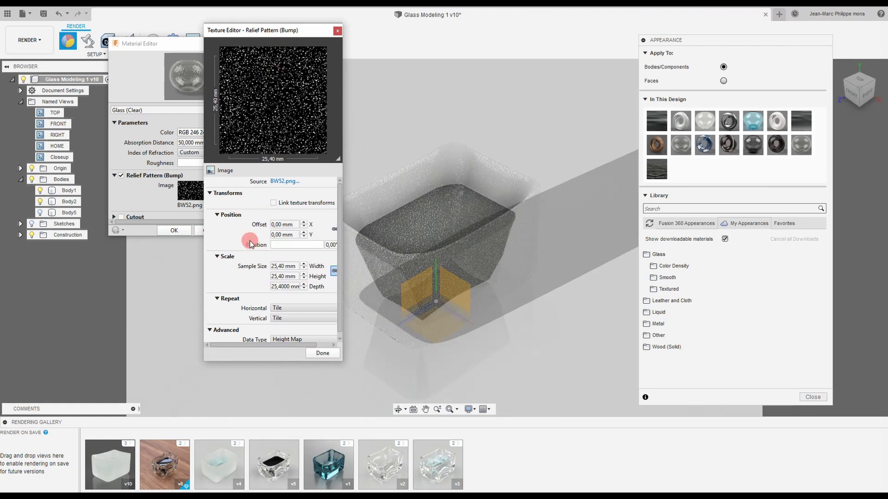
left_click(274, 203)
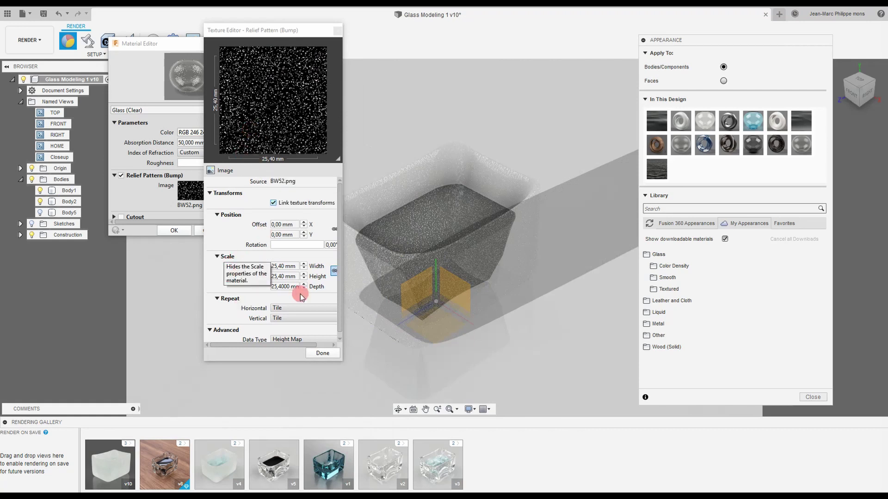
left_click(335, 271)
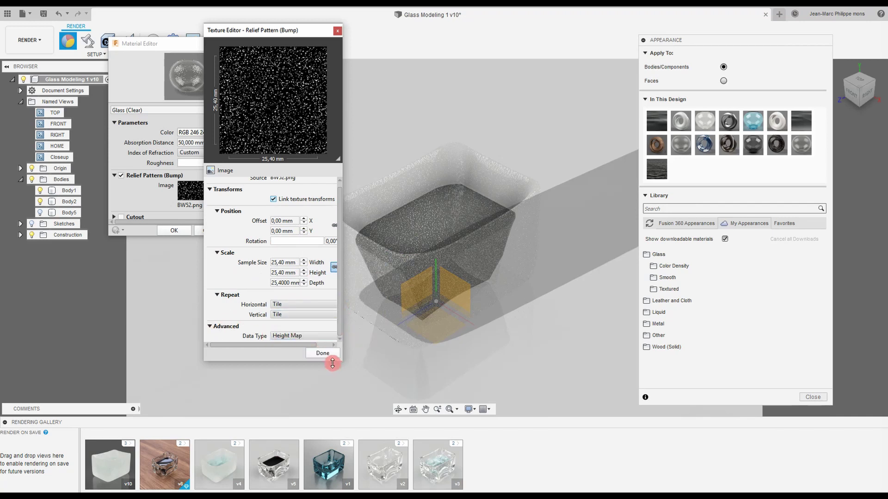
- Enlarge the Texture Editor, set the relief pattern's data type to Normal Map, and recheck the image settings before finishing
left_click_drag(332, 361, 333, 413)
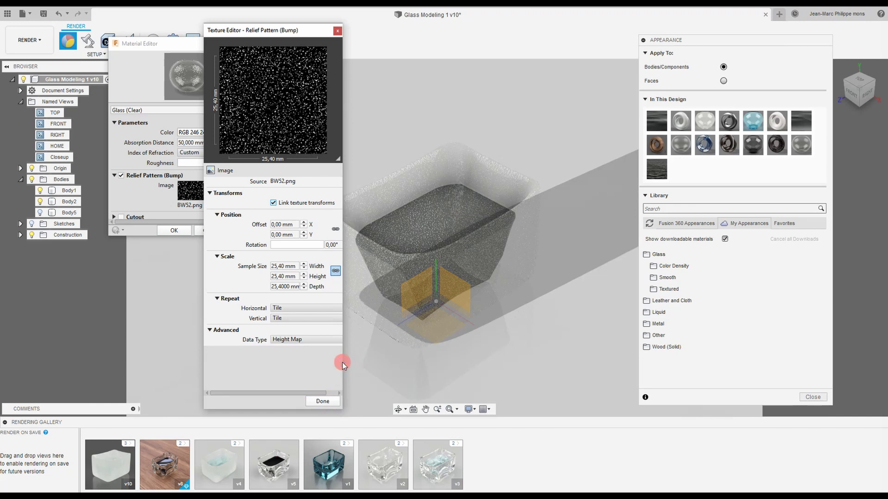
left_click_drag(342, 364, 394, 364)
left_click(365, 339)
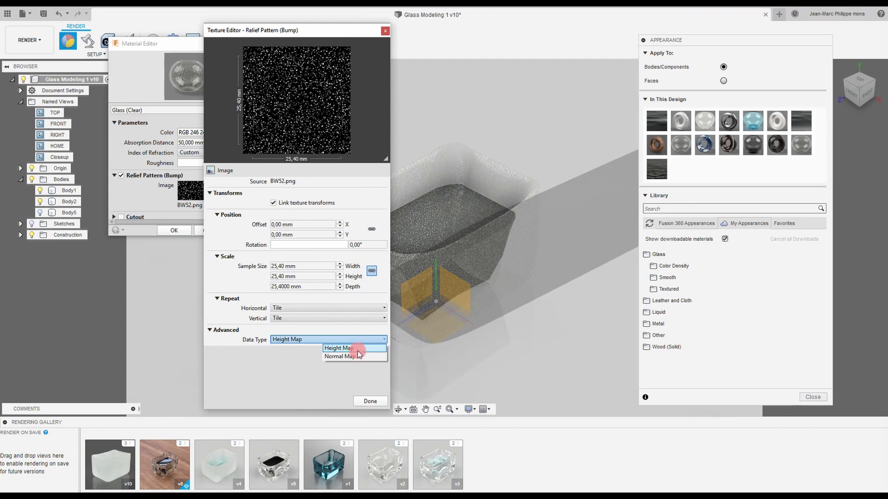
left_click(356, 356)
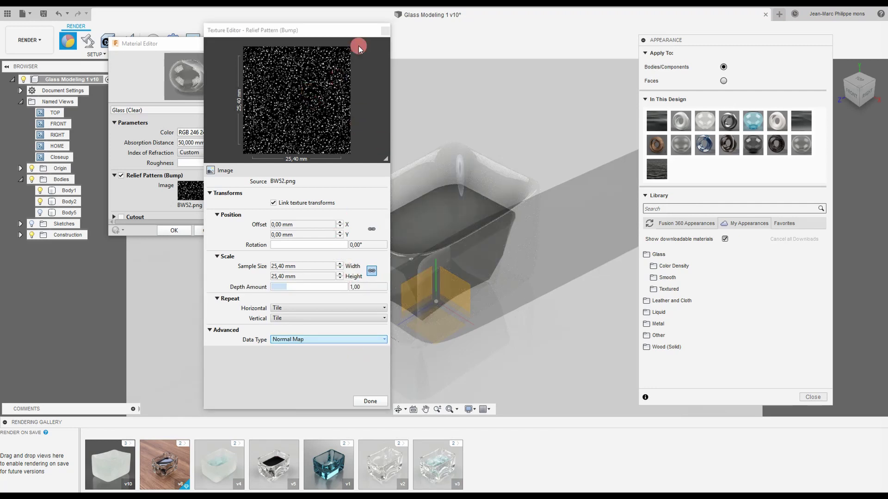
left_click(384, 31)
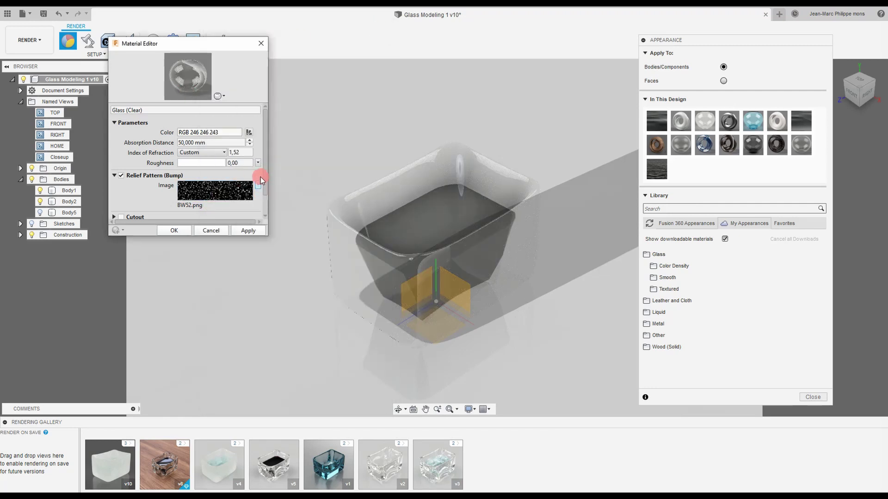
left_click(231, 191)
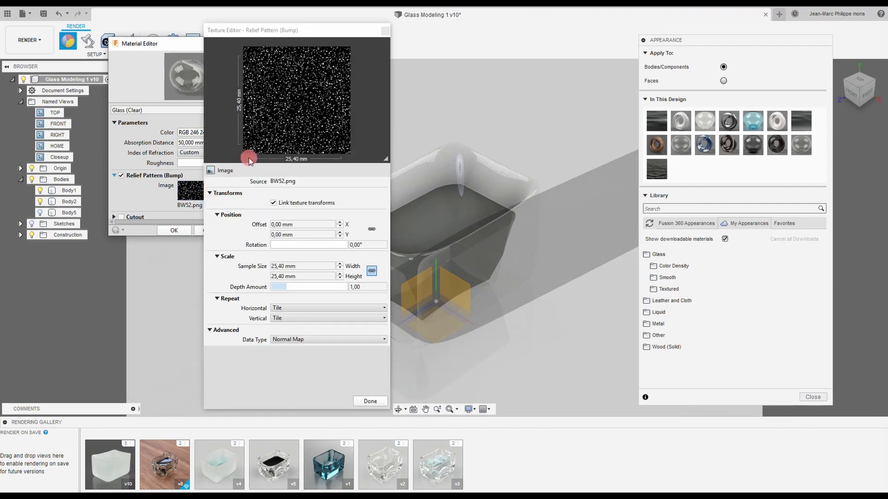
left_click(248, 182)
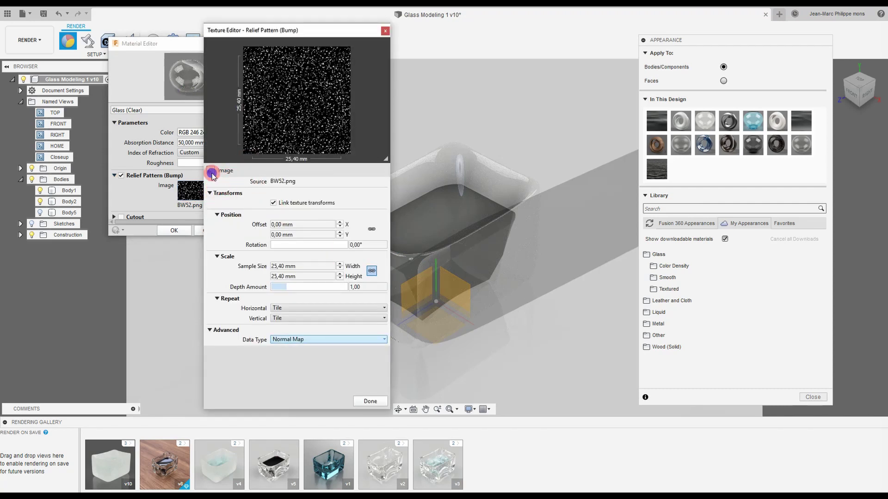
left_click(370, 401)
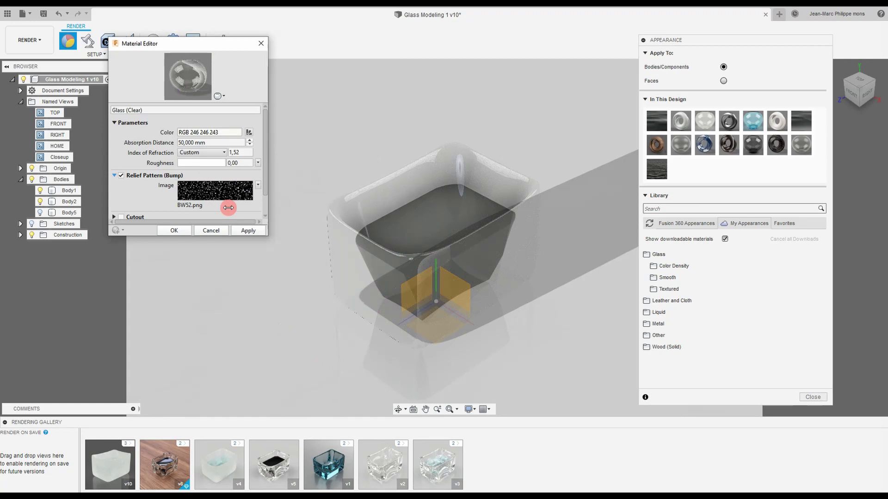
- Replace the relief pattern image of Glass (Clear) with CobblestoneArches002_NRM_6K.jpg from the CobblestoneArches002 folder under Materials > Pavement
left_click(257, 185)
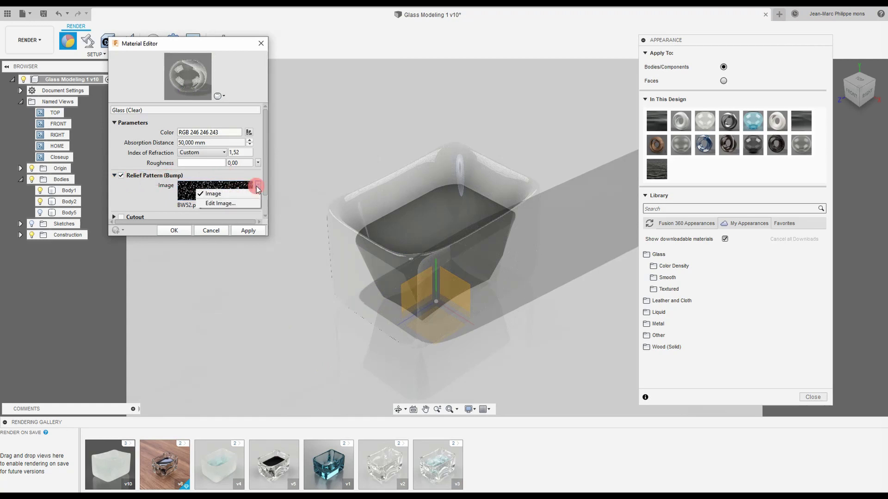
left_click(240, 203)
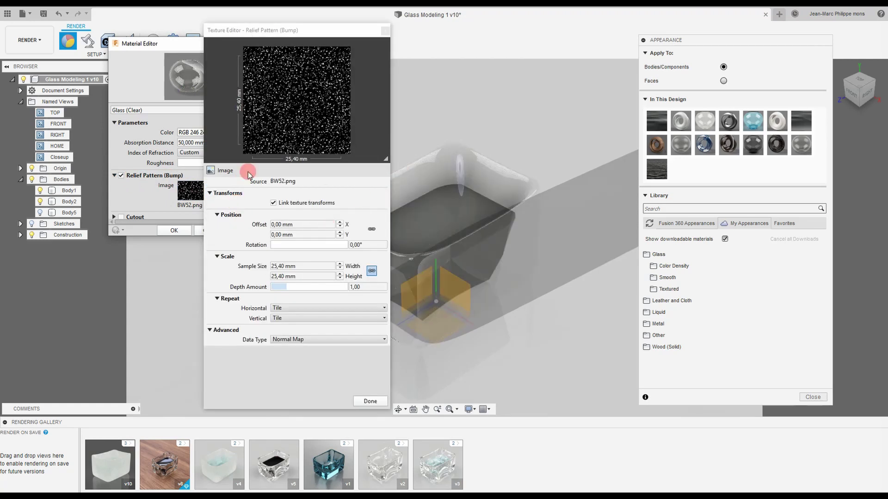
left_click(268, 182)
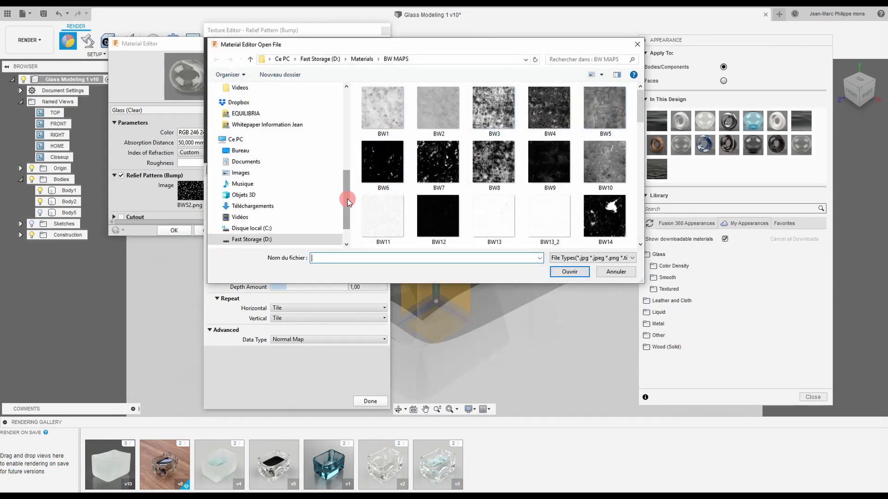
left_click_drag(345, 193, 341, 129)
left_click(277, 131)
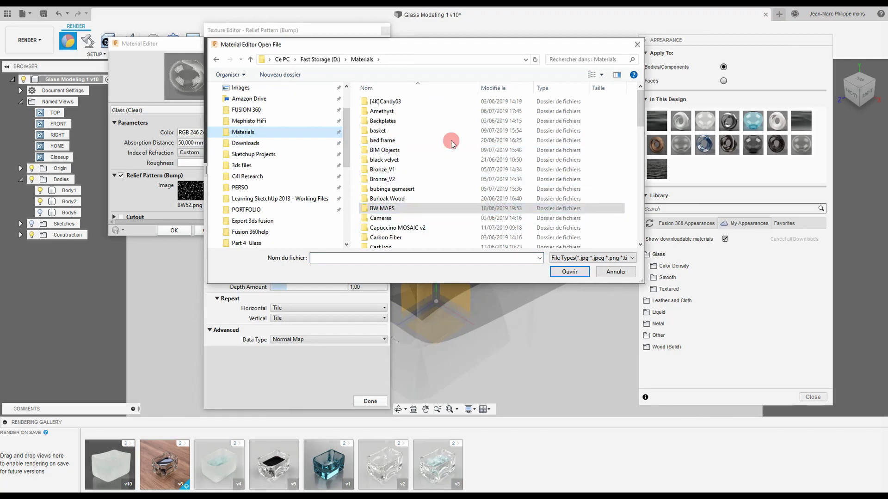
scroll(462, 167, "down", 4)
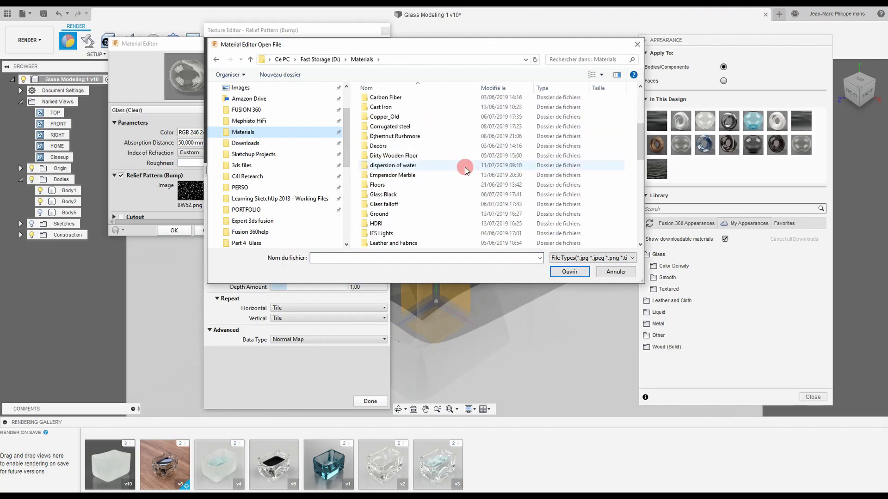
scroll(465, 169, "up", 3)
scroll(465, 168, "down", 8)
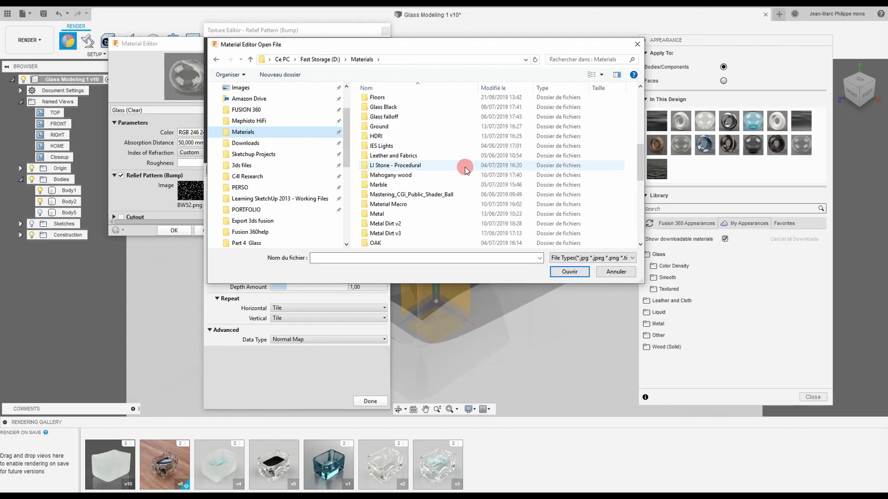
scroll(465, 167, "down", 3)
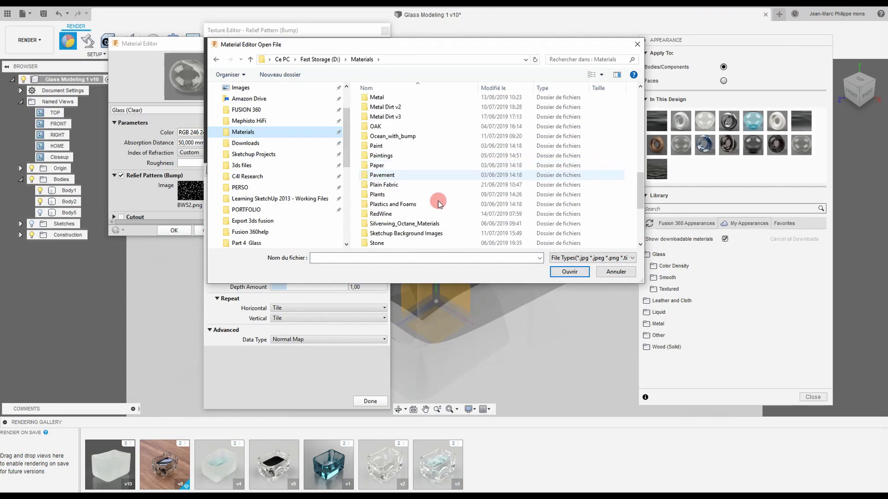
double_click(422, 175)
double_click(407, 101)
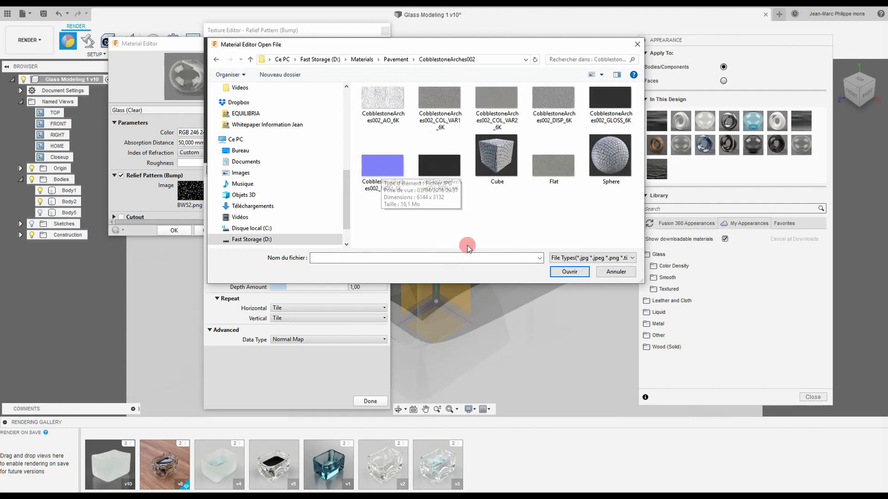
double_click(382, 172)
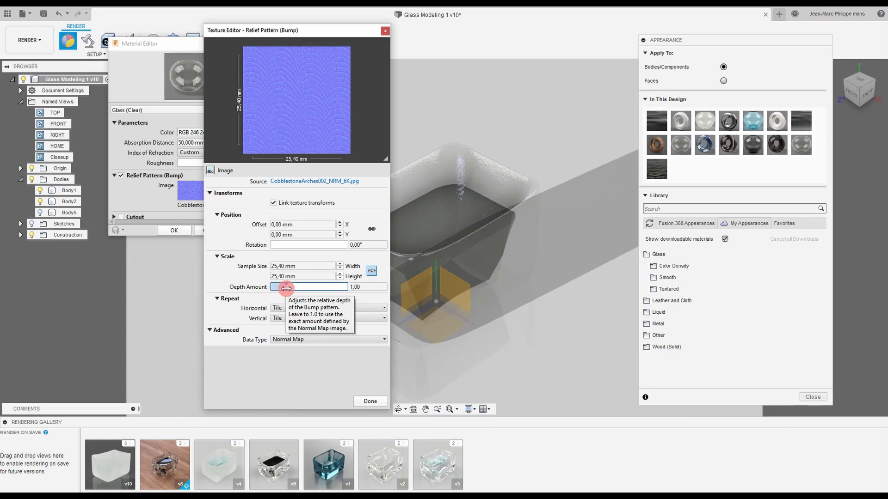
- Set the relief pattern's depth amount to 1.59, apply the change to Glass (Clear), and close the appearance settings
left_click_drag(286, 289, 295, 286)
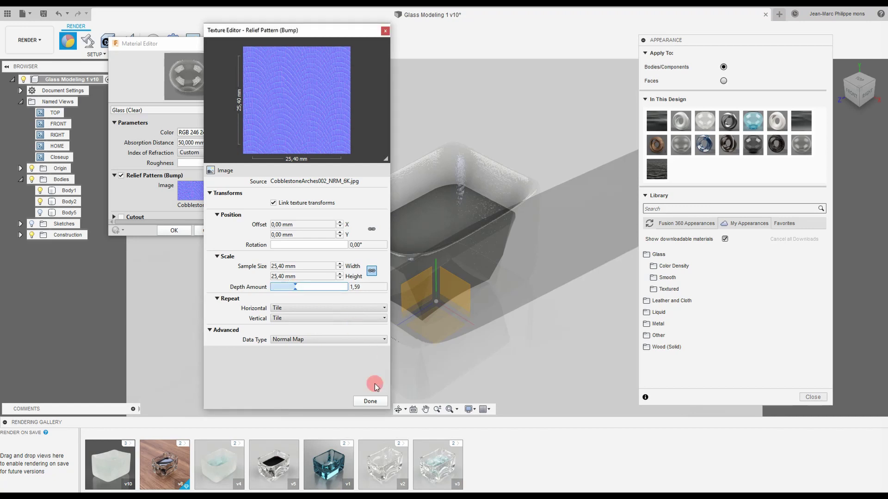
left_click(370, 401)
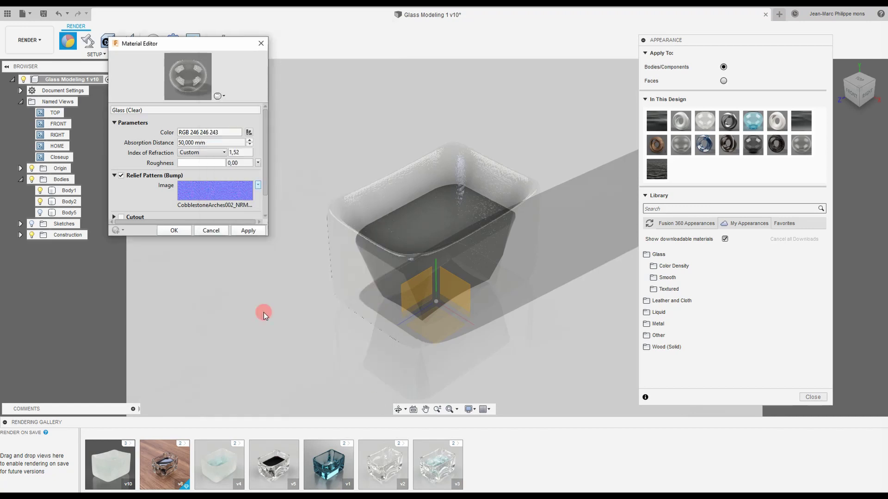
left_click(245, 231)
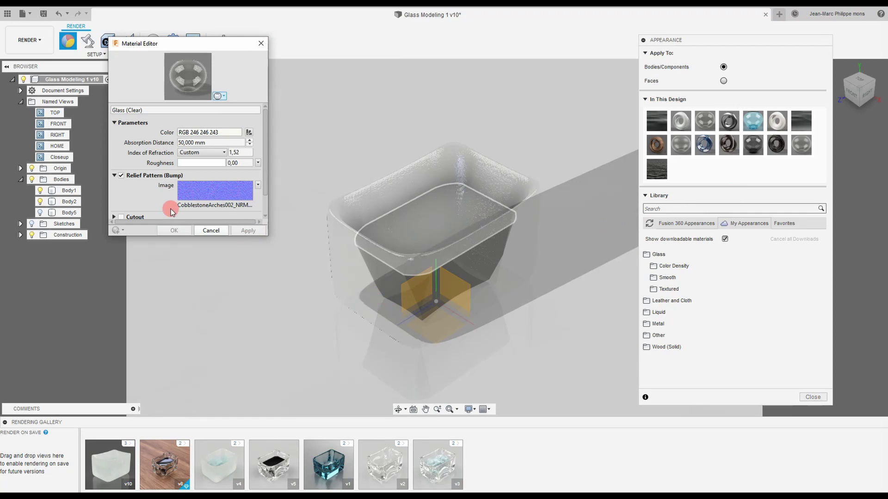
left_click(813, 398)
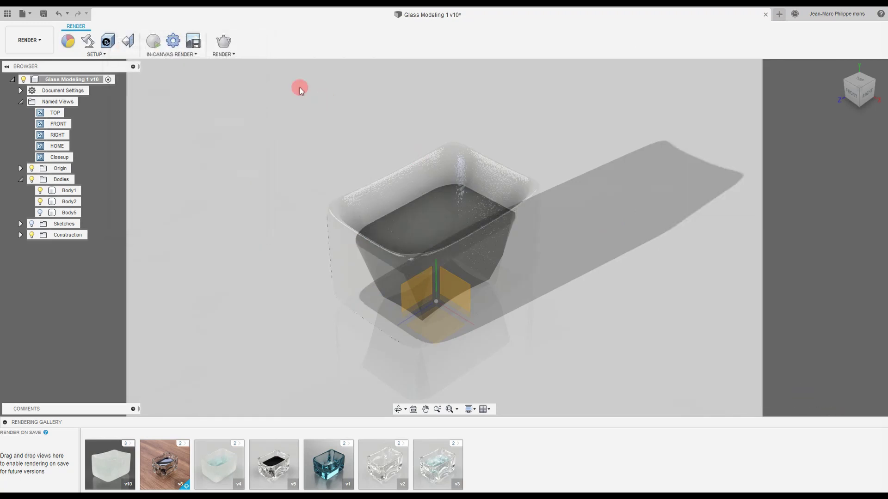
- Inspect the cobblestone relief pattern on the glass walls and rim up close
left_click(153, 41)
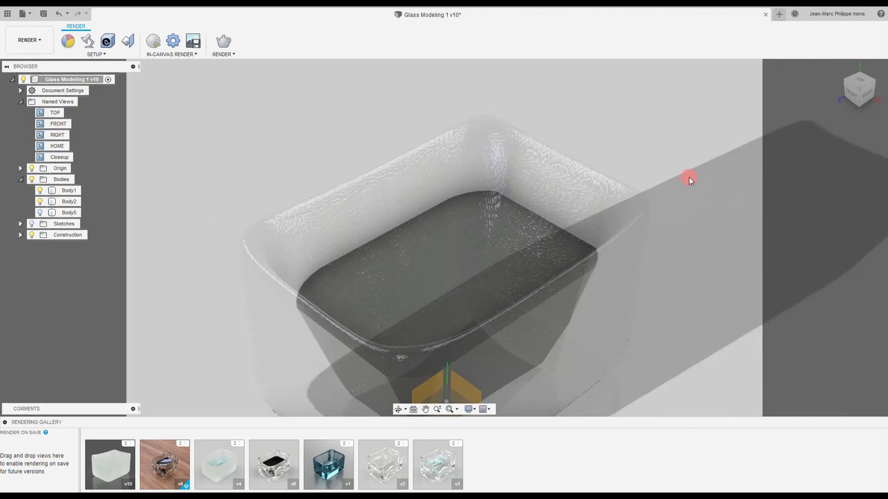
scroll(644, 169, "up", 5)
scroll(632, 171, "up", 2)
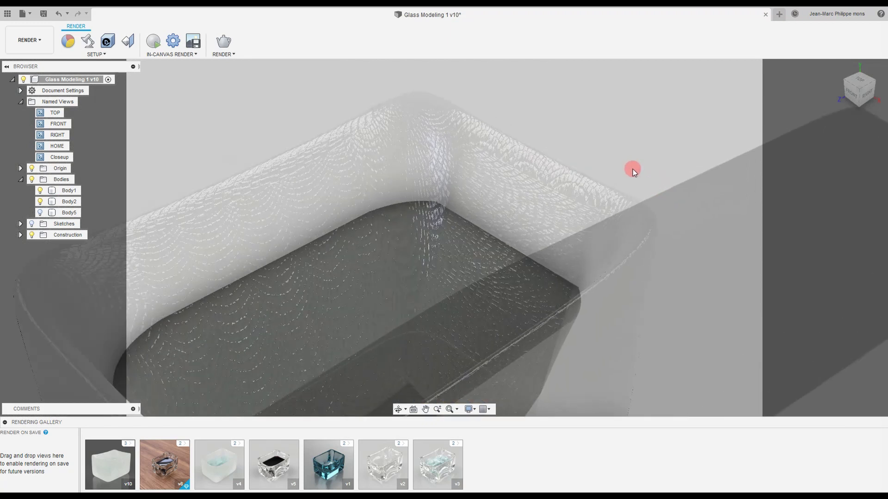
scroll(632, 170, "up", 2)
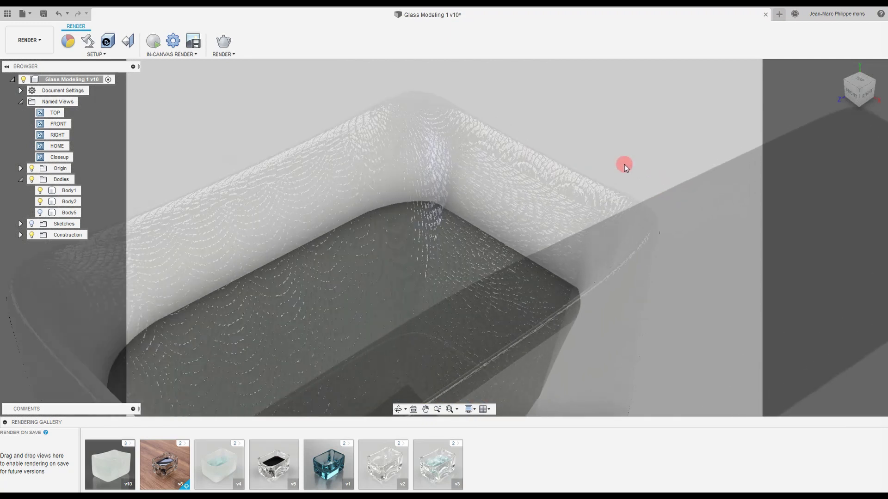
scroll(610, 129, "down", 1)
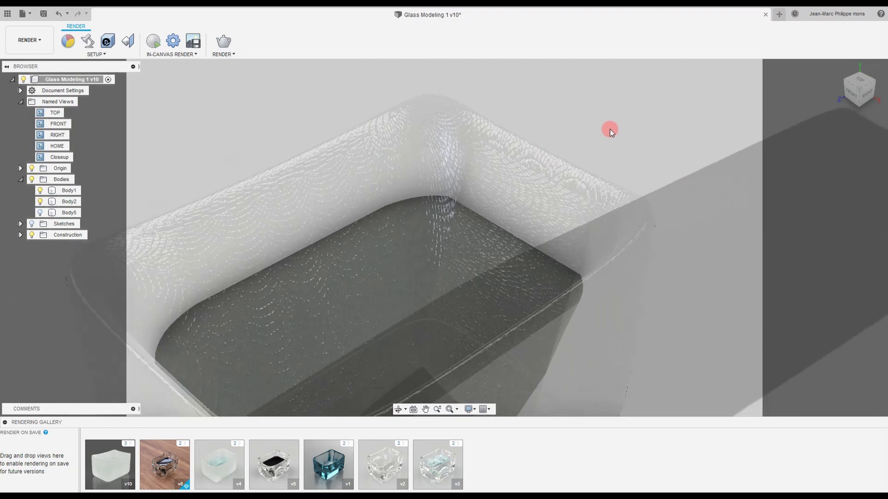
scroll(610, 130, "down", 1)
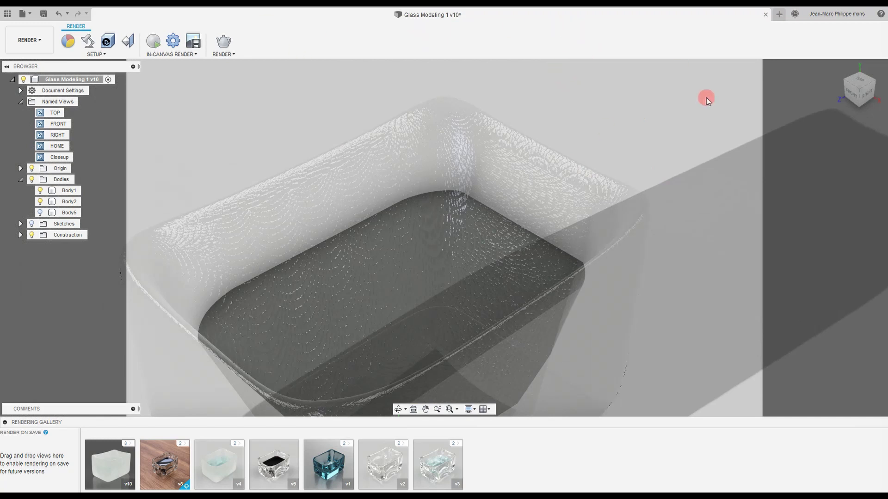
- Switch to the photo viewer and examine the rendered bumpy glass image enlarged, then restore its original zoom
key("alt+Tab")
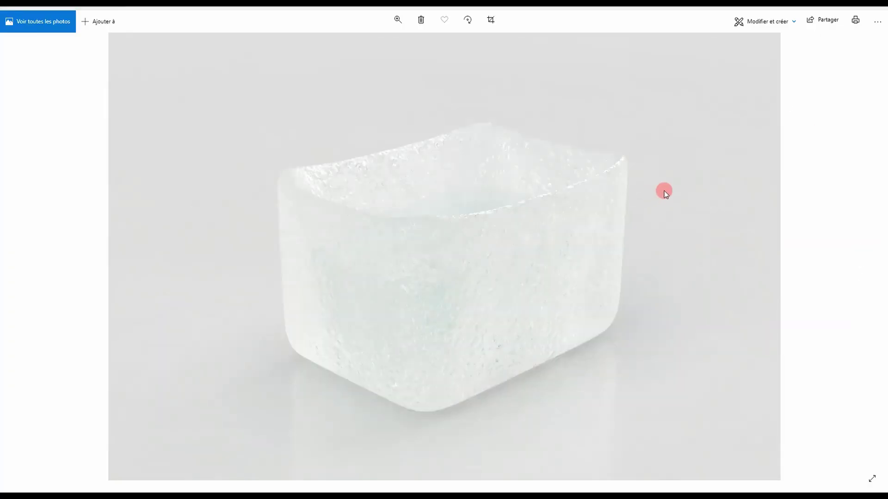
left_click(396, 20)
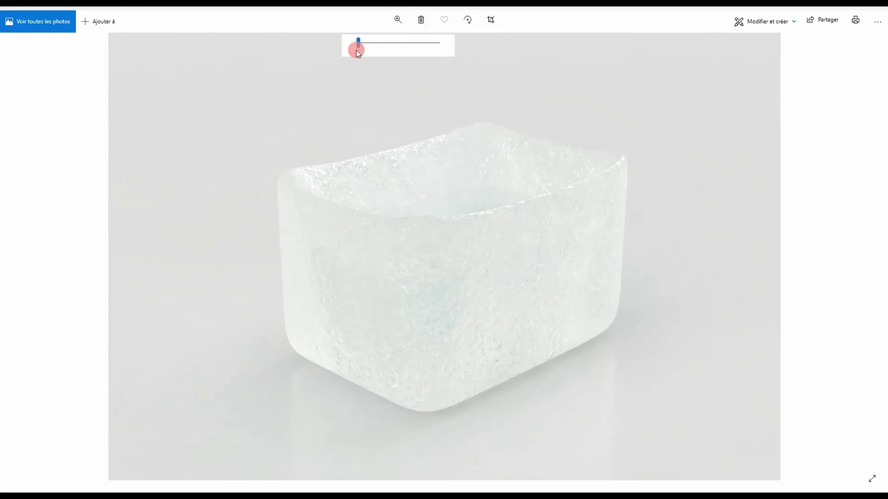
left_click_drag(358, 43, 371, 42)
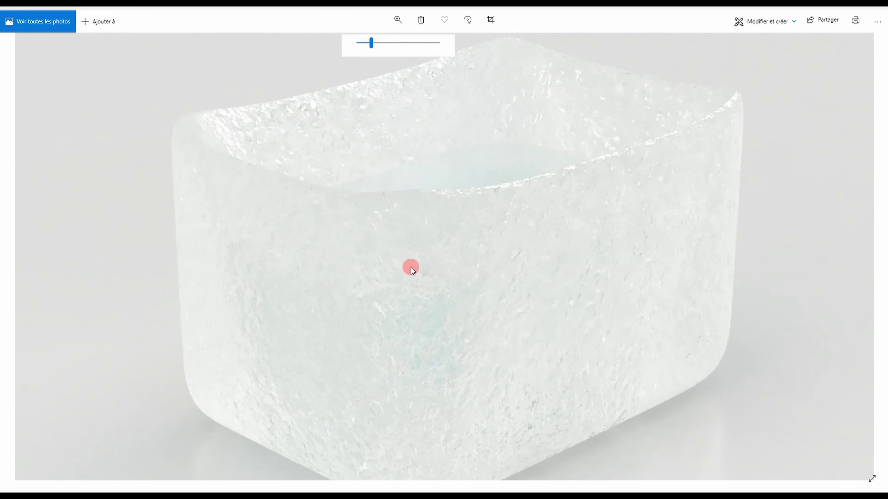
left_click_drag(370, 40, 359, 43)
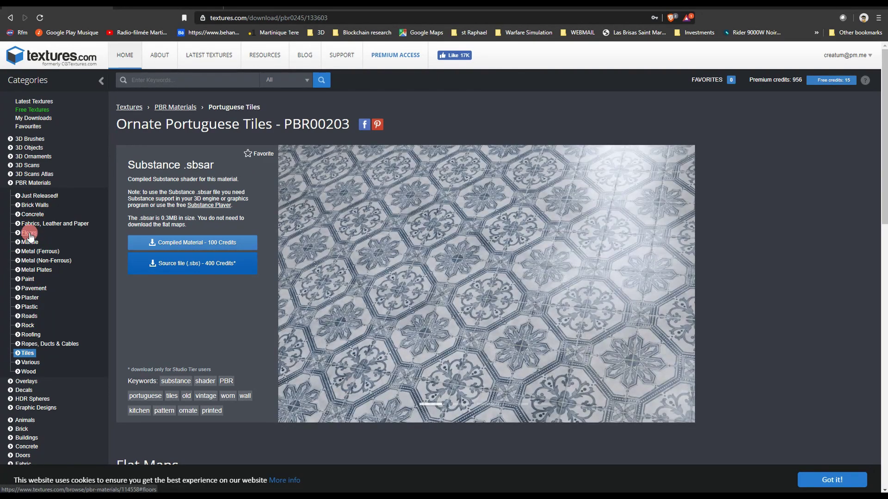
- On textures.com, open Grooved Concrete Wall - PBR0303 from the Concrete PBR materials and look through its flat maps
left_click(32, 214)
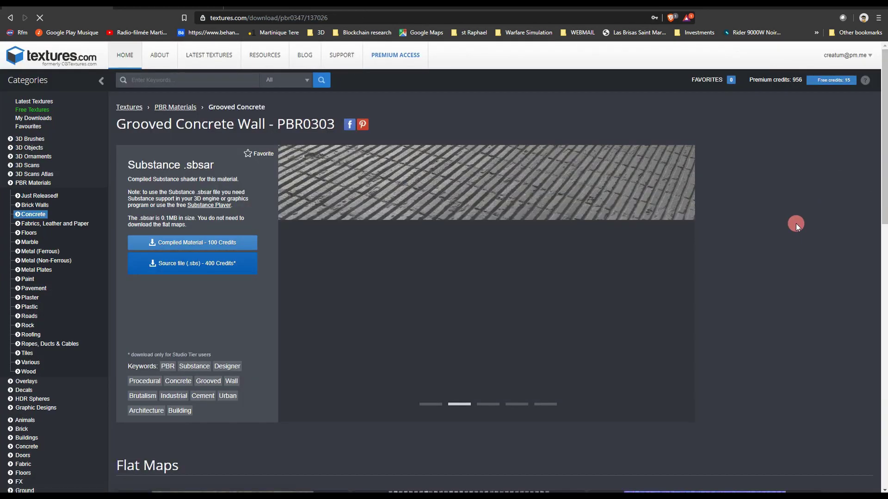
scroll(795, 224, "down", 8)
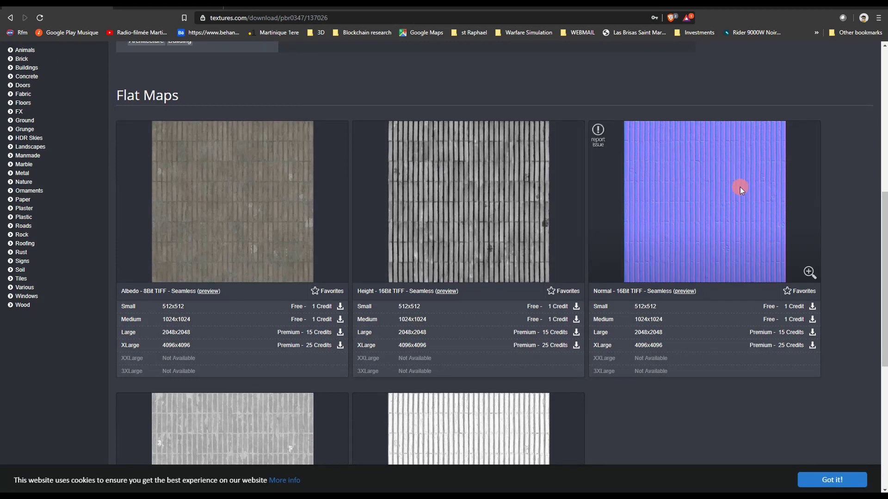
scroll(866, 212, "down", 2)
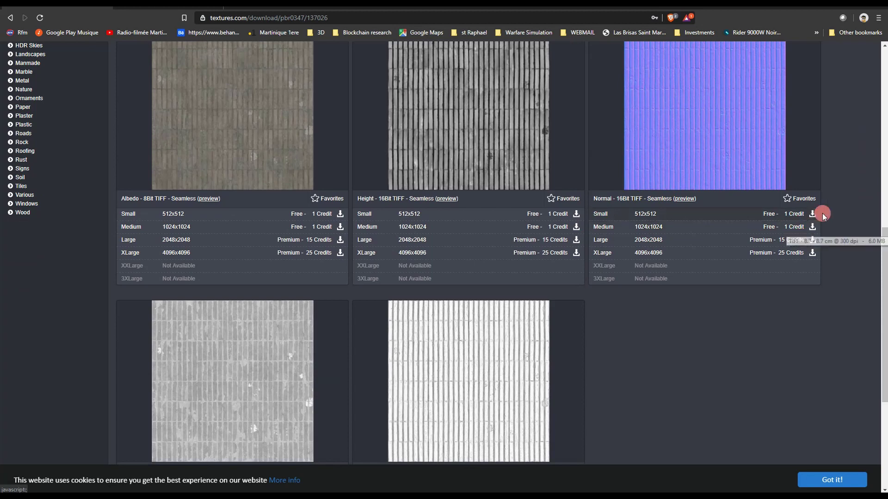
- Download the medium 1024x1024 normal map as TexturesCom_Concrete_Grooved_1K_normal to the Bureau folder, then switch back to Fusion 360
left_click(812, 226)
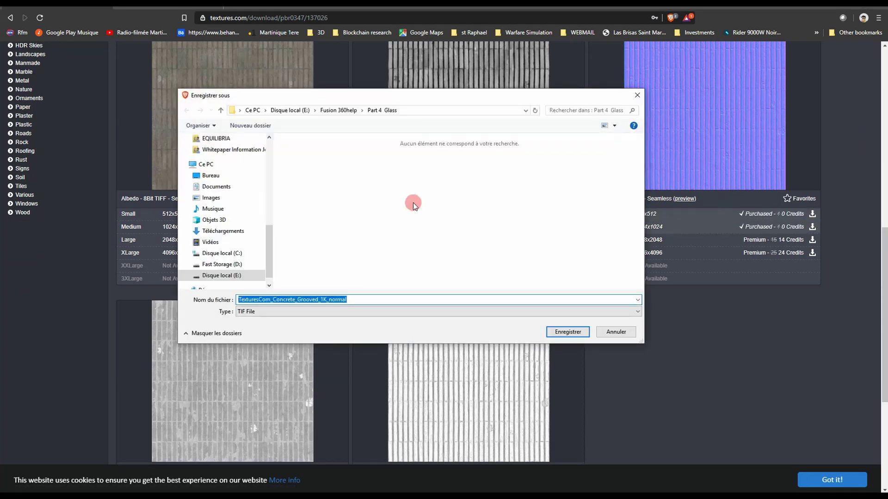
left_click_drag(269, 245, 270, 217)
left_click(211, 246)
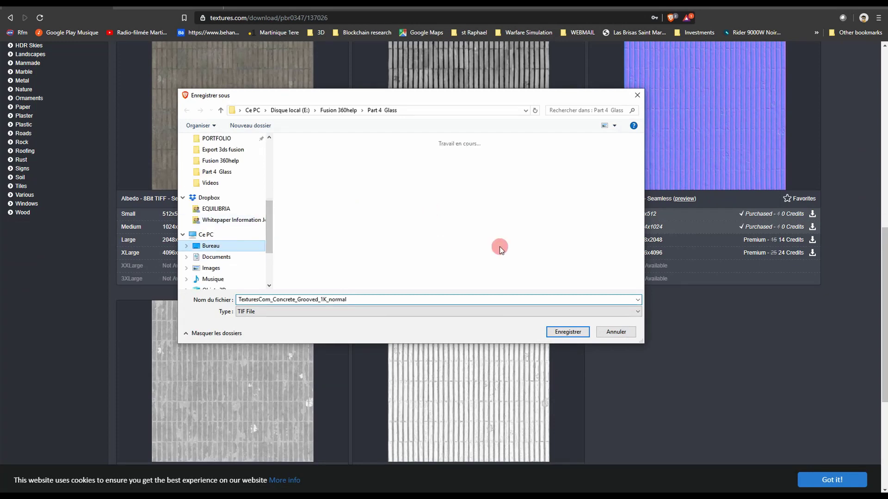
left_click(573, 330)
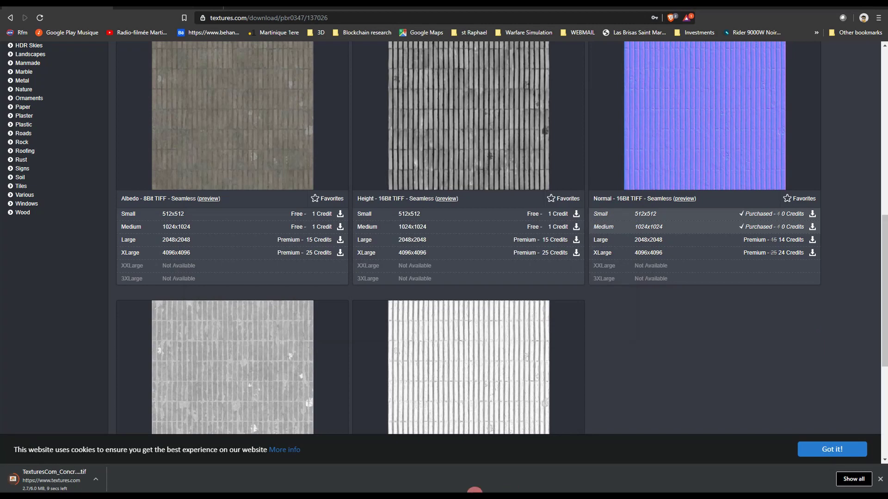
mouse_move(501, 494)
left_click(352, 486)
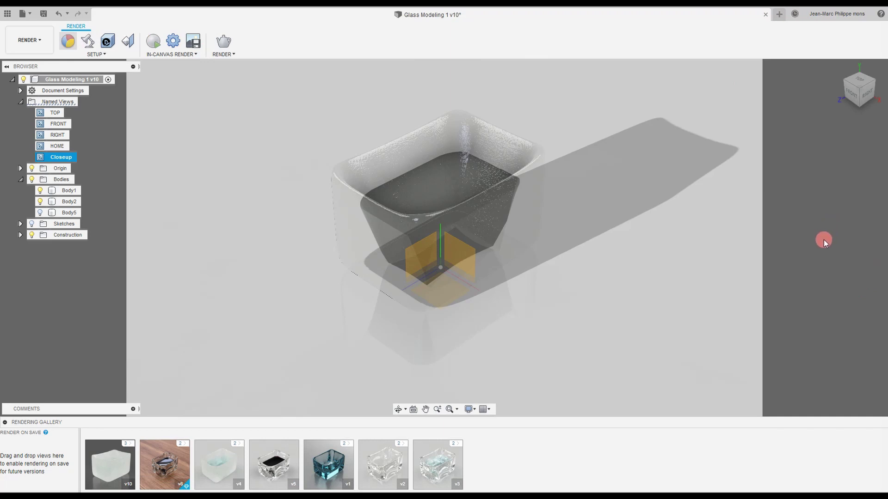
key("a")
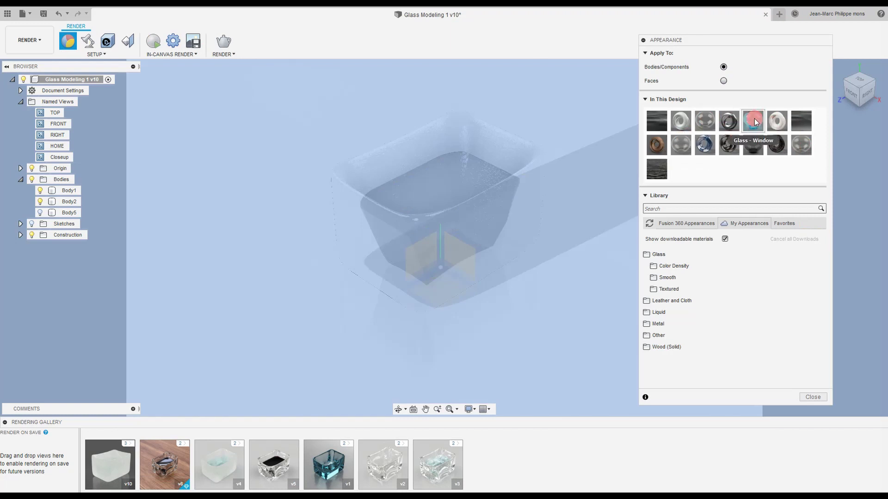
left_click_drag(753, 125, 456, 262)
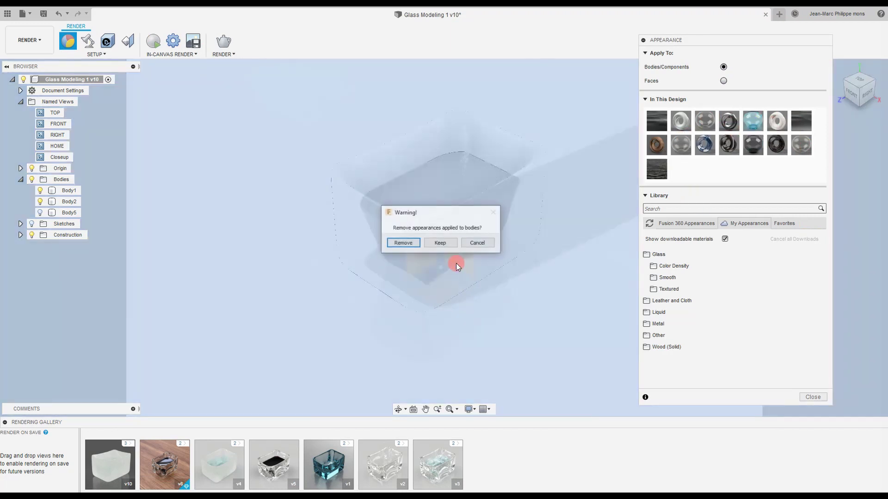
left_click(478, 242)
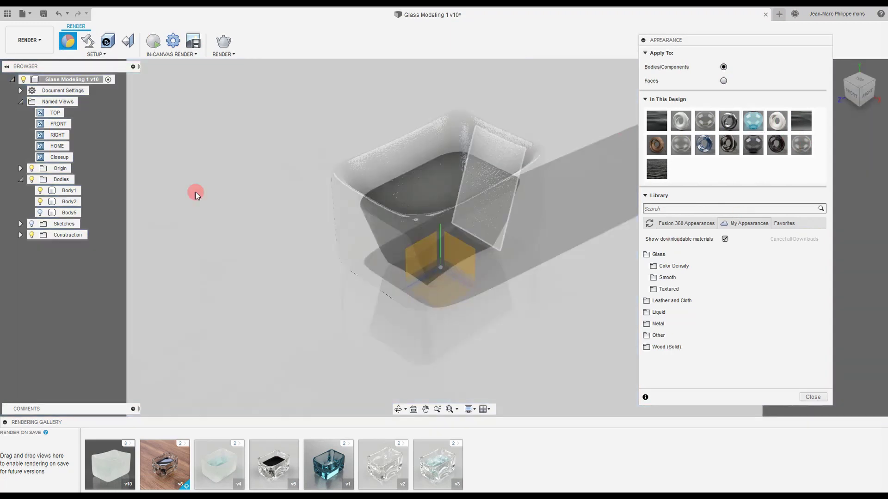
left_click(69, 201)
left_click(69, 190, "ctrl")
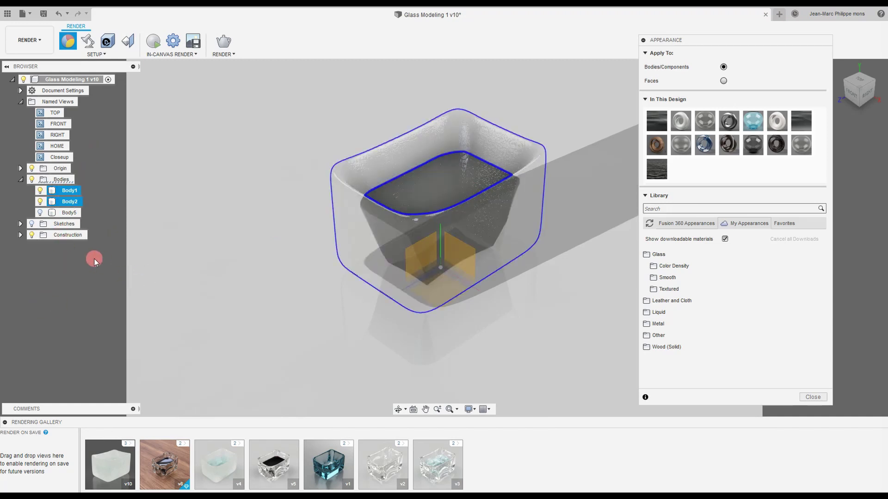
key("Escape")
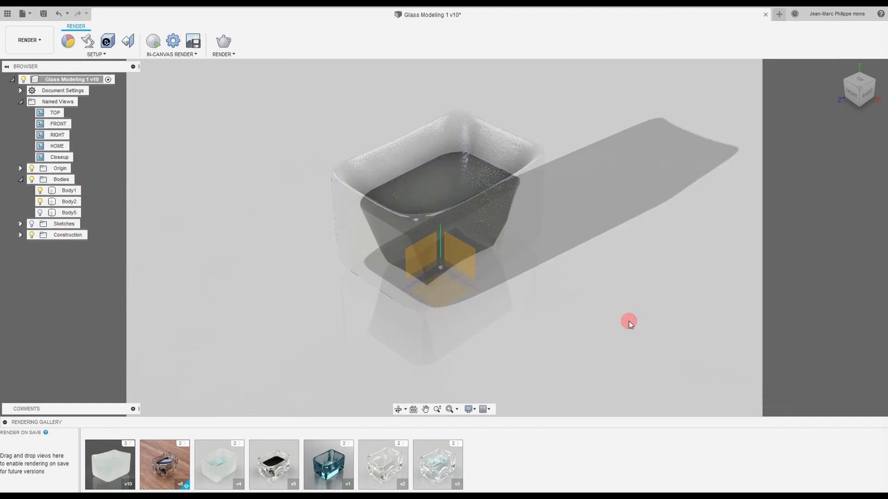
- Apply the Glass - Window appearance already in the design to Body1
left_click(65, 191)
right_click(64, 192)
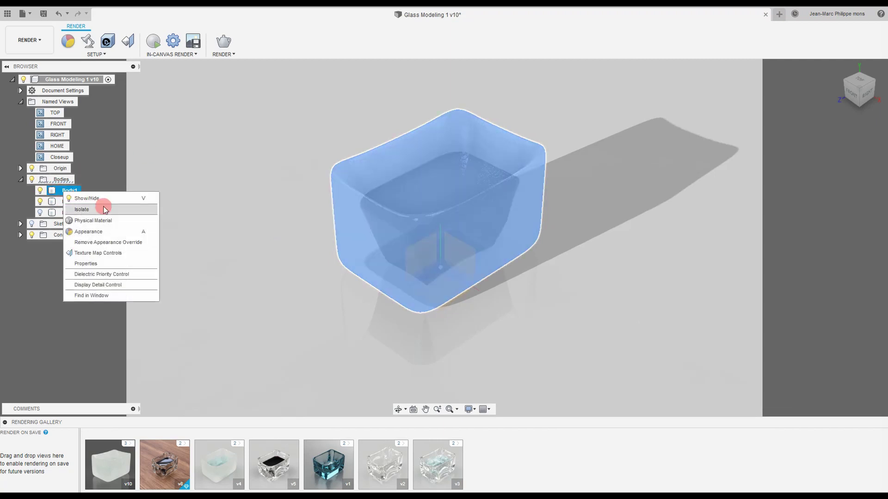
left_click(99, 234)
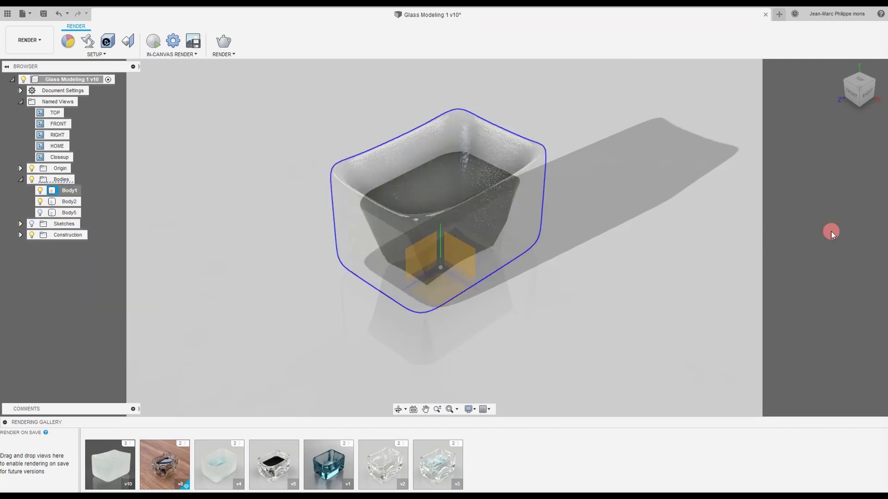
key("a")
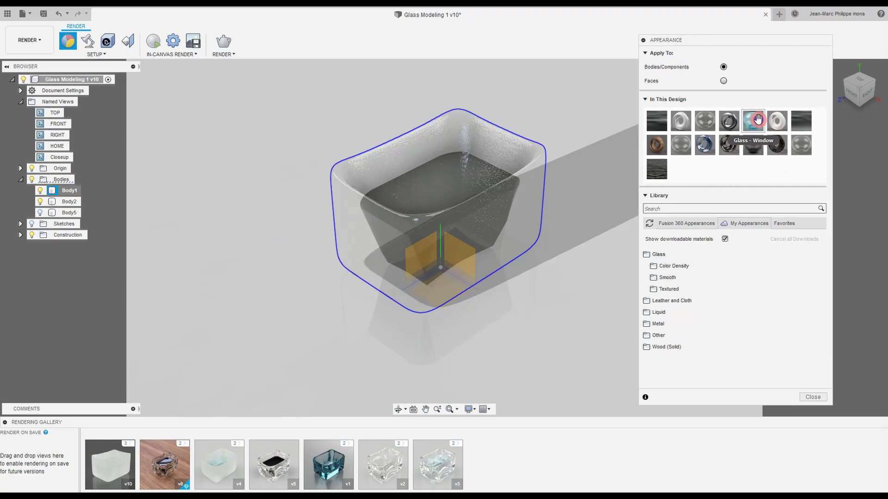
left_click_drag(757, 120, 78, 190)
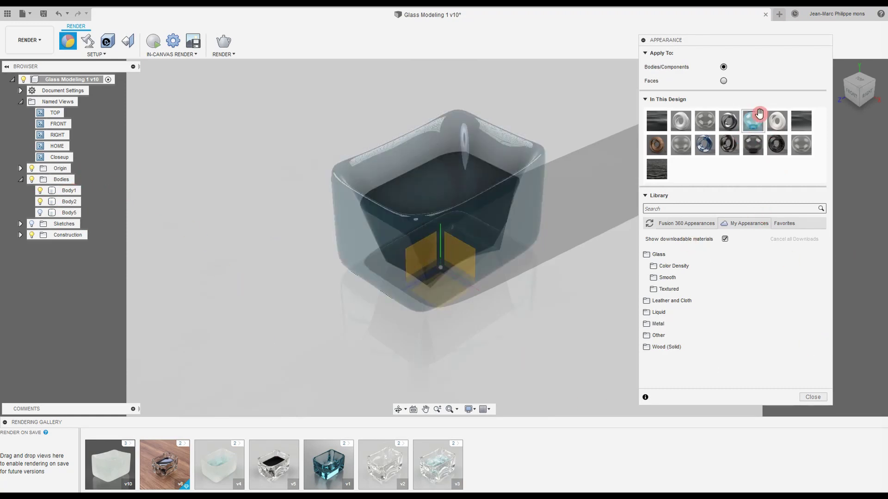
- Enable the Relief Pattern (Bump) of Glass - Window and load TexturesCom_Concrete_Grooved_1K_normal from the Bureau folder as its image
double_click(756, 120)
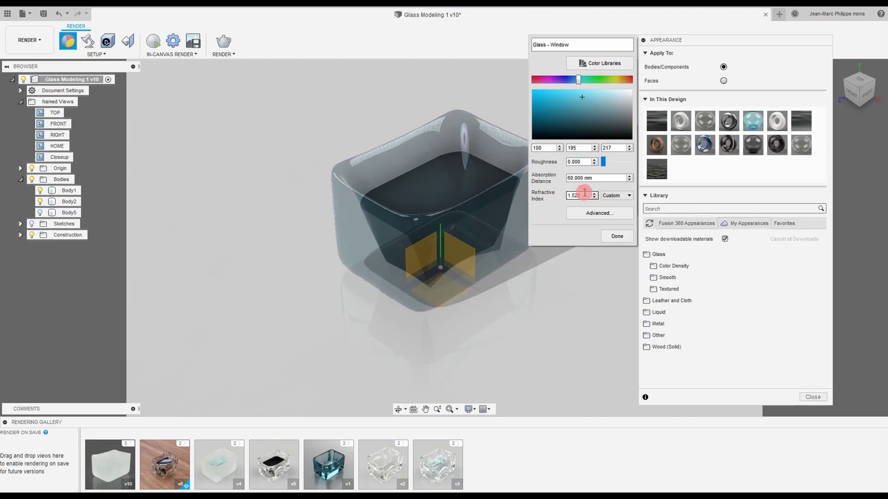
left_click(590, 215)
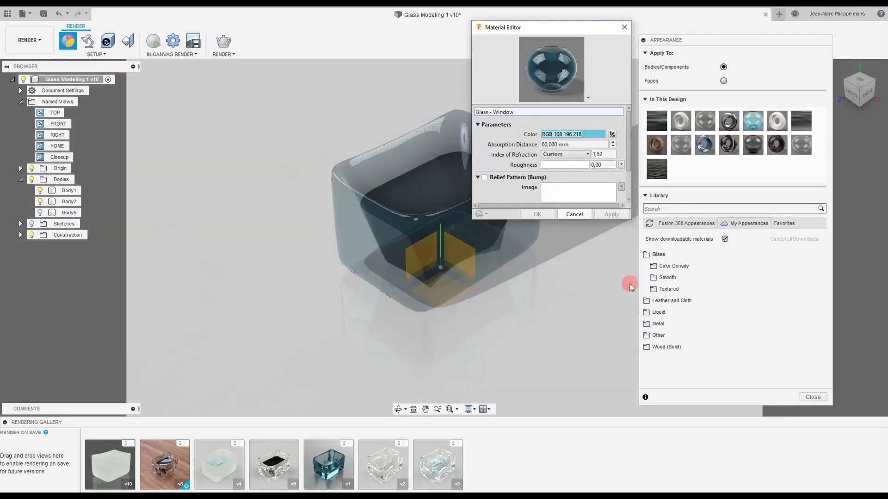
left_click(485, 178)
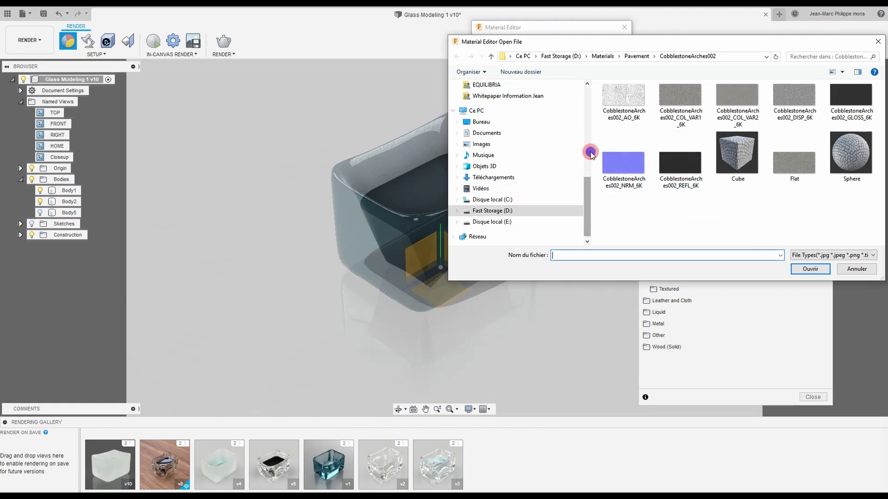
left_click(538, 130)
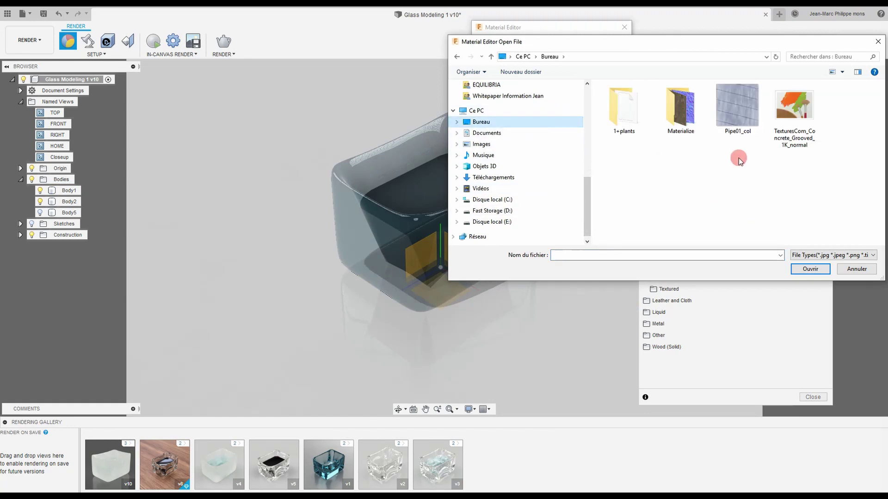
left_click(796, 108)
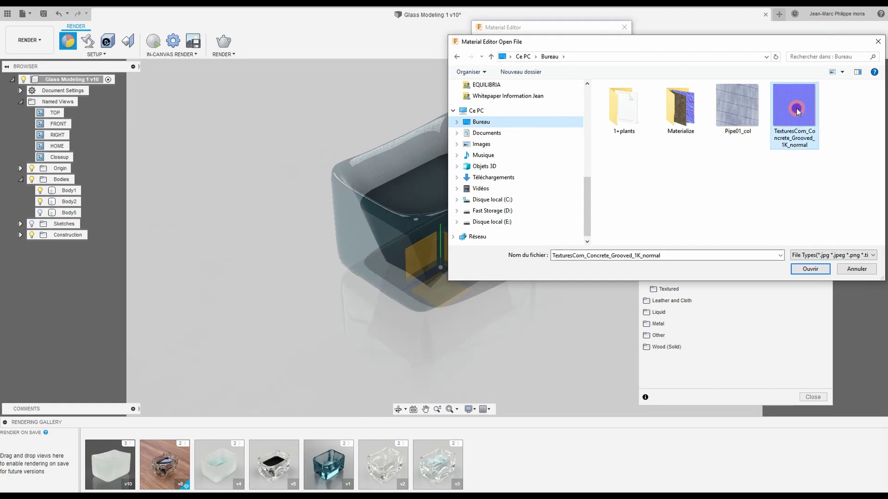
left_click(810, 269)
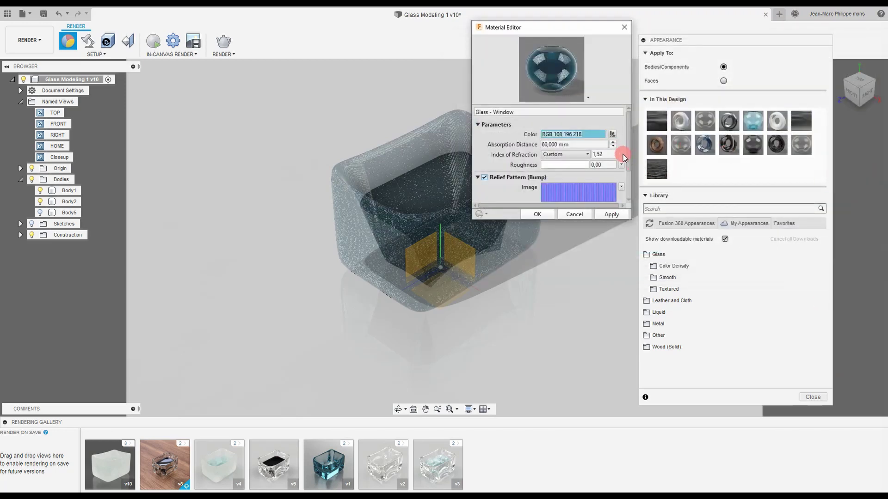
- Open the relief pattern image for editing and enable Link texture transforms
scroll(625, 159, "down", 3)
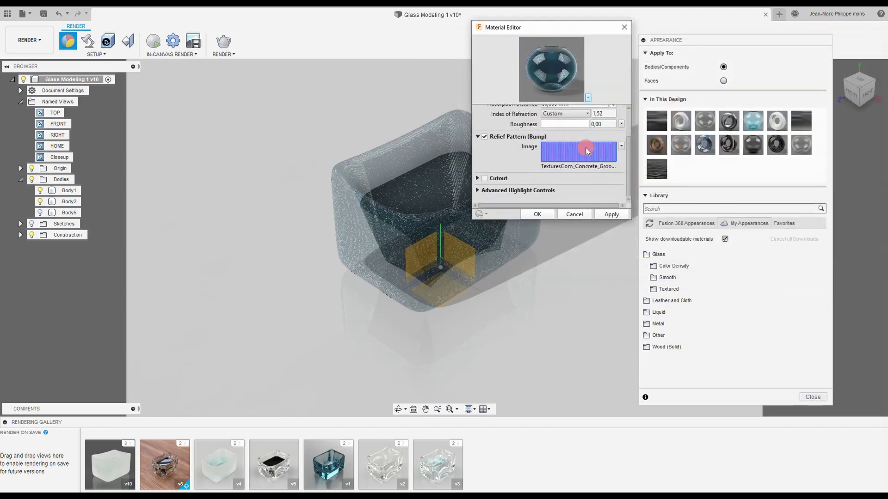
left_click(622, 147)
left_click(614, 163)
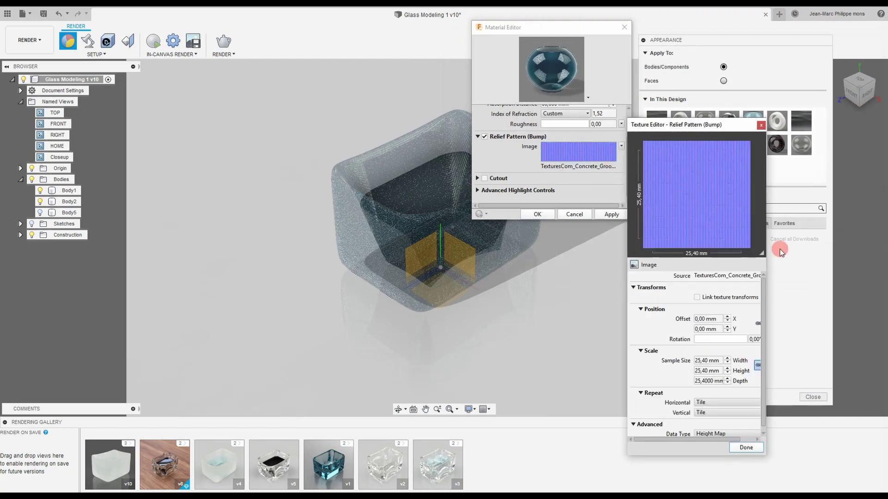
left_click(697, 297)
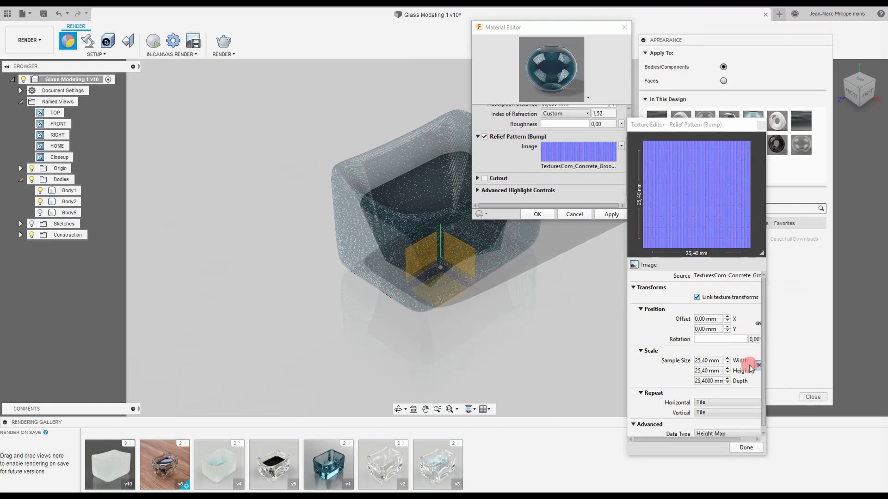
- Set the relief image's Data Type to Normal Map, then apply the material changes and close both editors
scroll(761, 388, "down", 1)
left_click(740, 434)
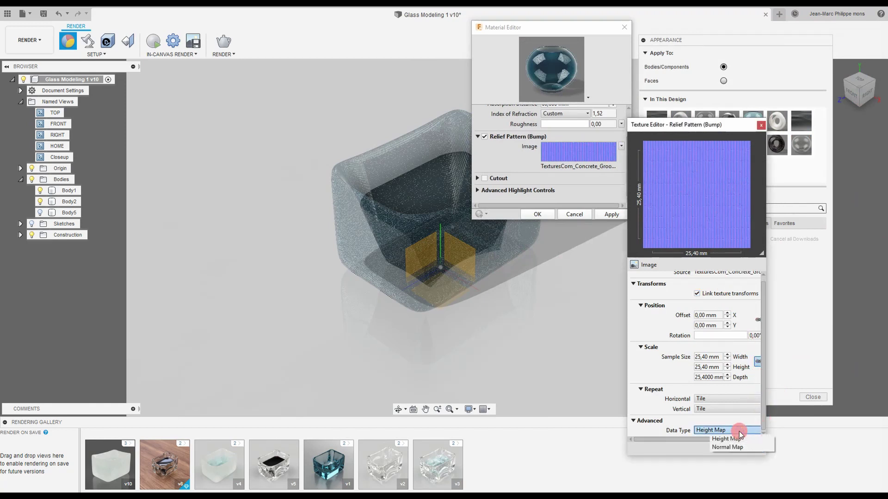
left_click(740, 448)
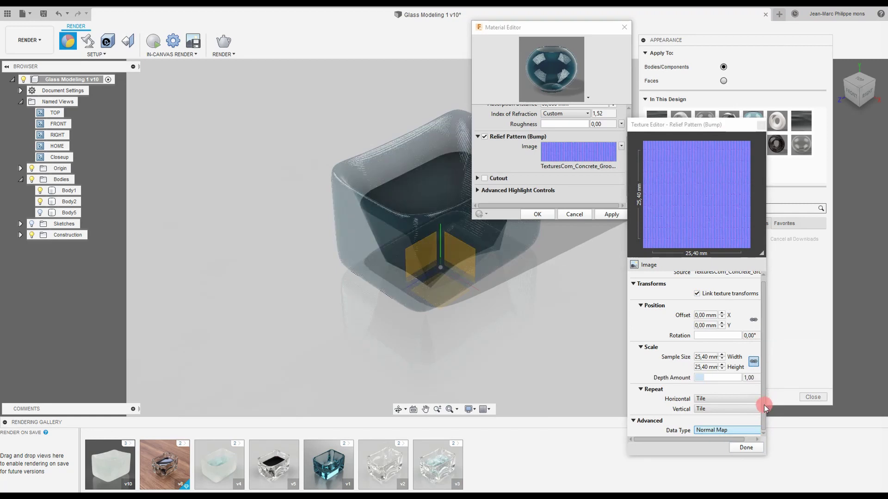
left_click(704, 378)
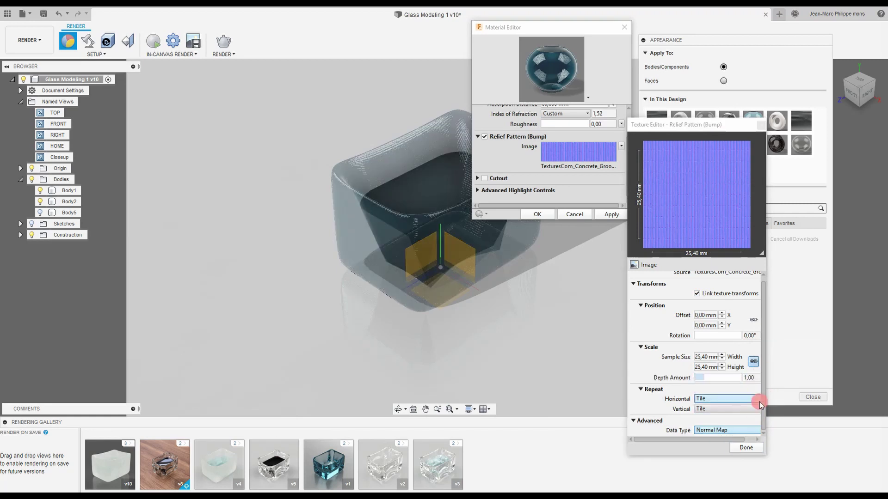
mouse_move(765, 402)
left_mouse_down()
mouse_move(768, 366)
mouse_move(771, 412)
left_mouse_up()
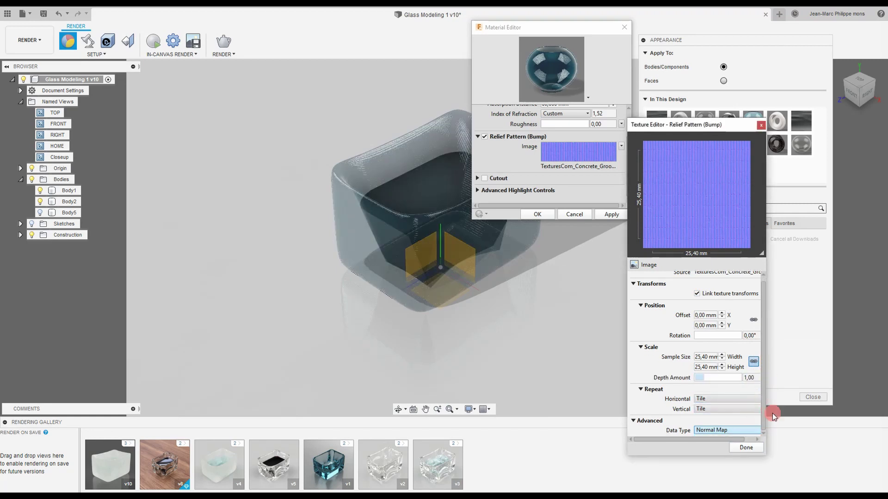
left_click(749, 449)
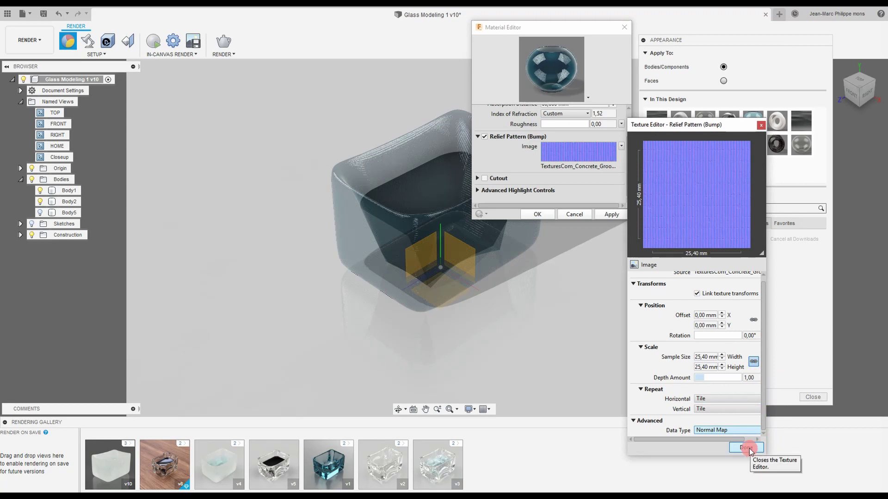
left_click(746, 447)
left_click(610, 215)
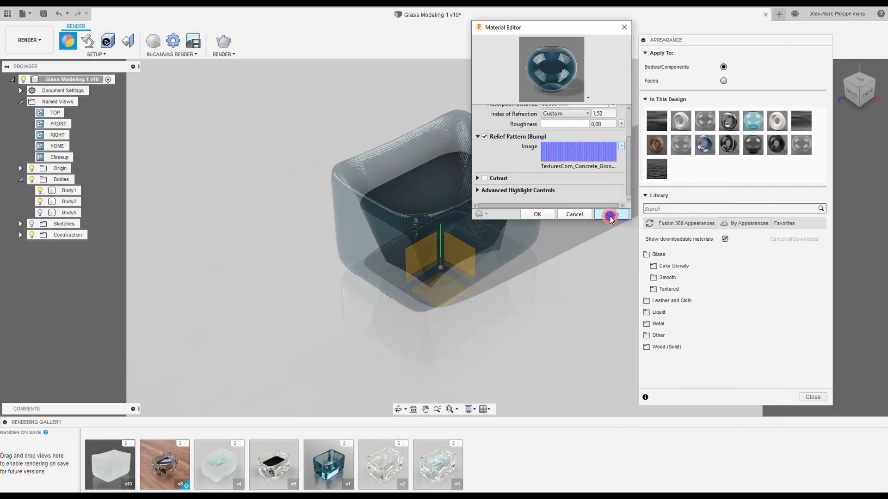
left_click(573, 214)
- Start an in-canvas render with a close view of the grooved glass walls and rim
left_click(408, 191)
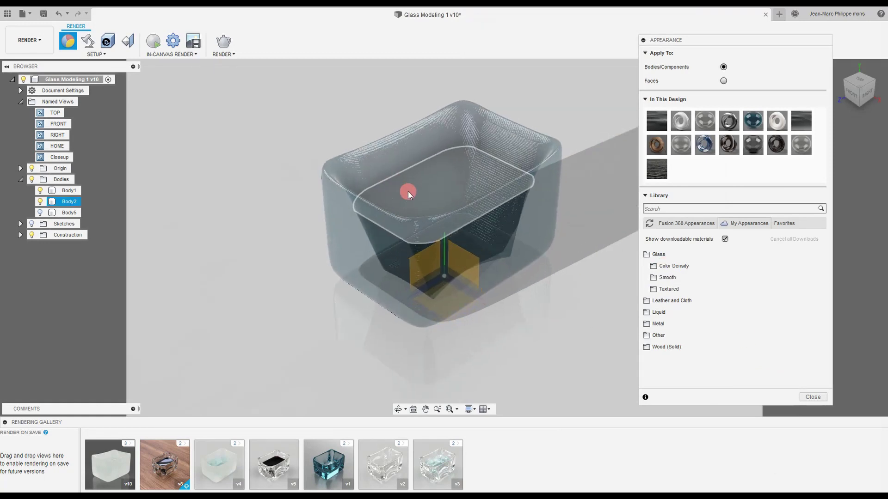
scroll(408, 192, "up", 2)
scroll(542, 125, "up", 3)
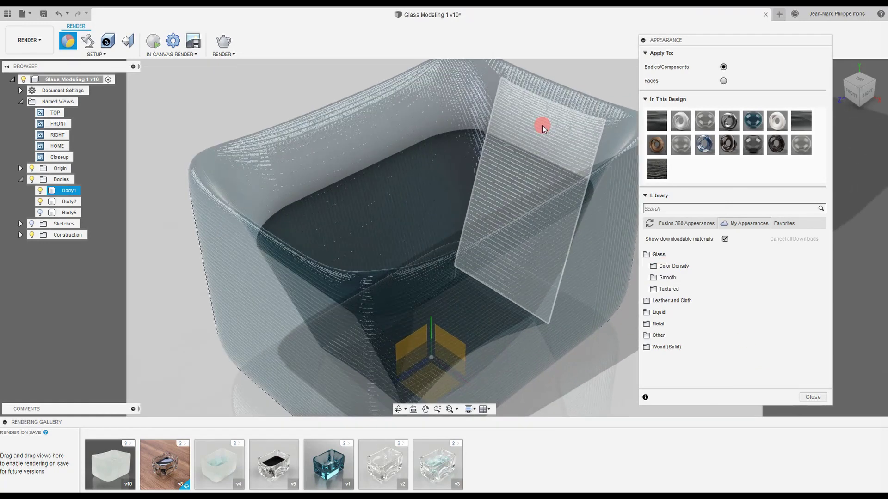
scroll(542, 125, "down", 1)
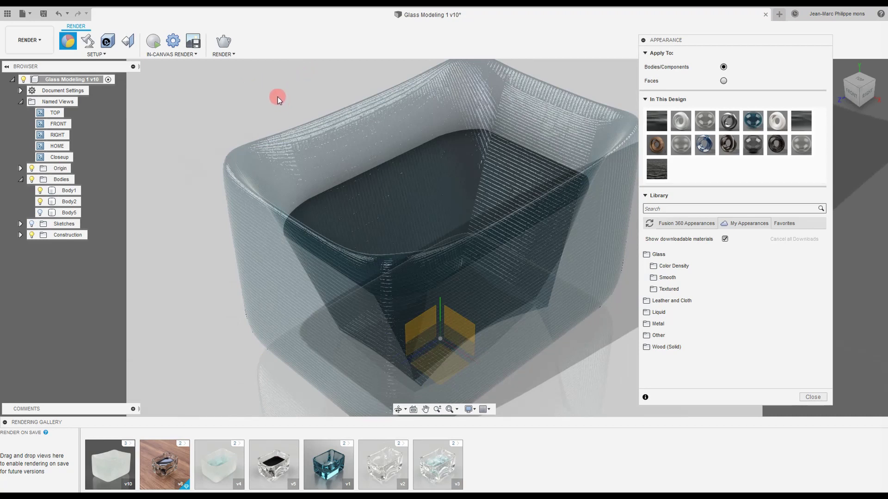
left_click(152, 41)
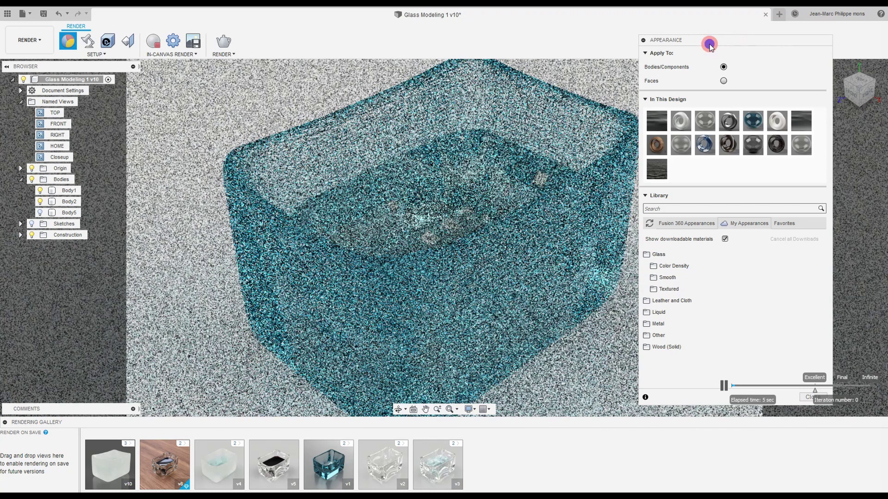
- Reopen the texture settings of the Glass - Window relief pattern and place them clear of the material settings
left_click_drag(709, 43, 731, 37)
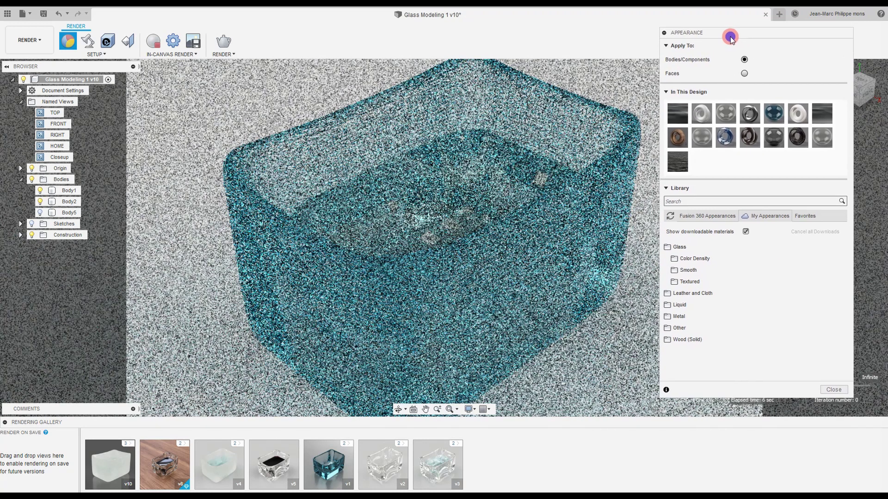
double_click(773, 114)
left_click(635, 257)
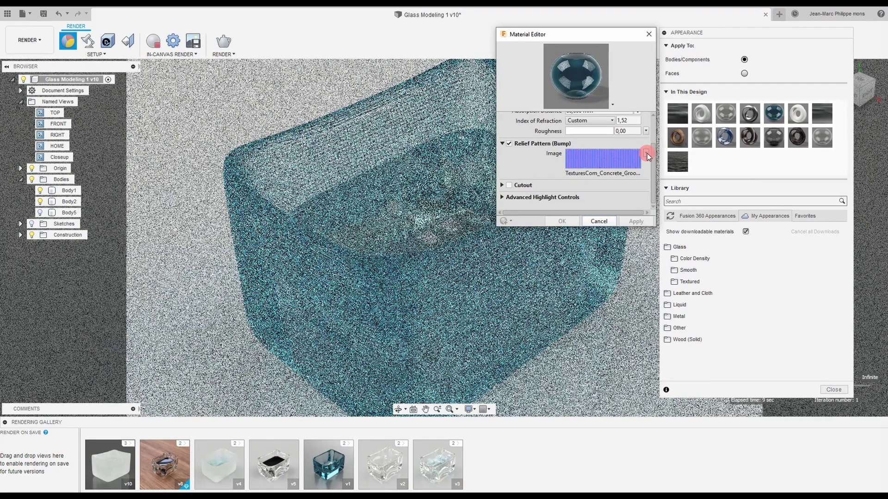
left_click(646, 153)
left_click(642, 172)
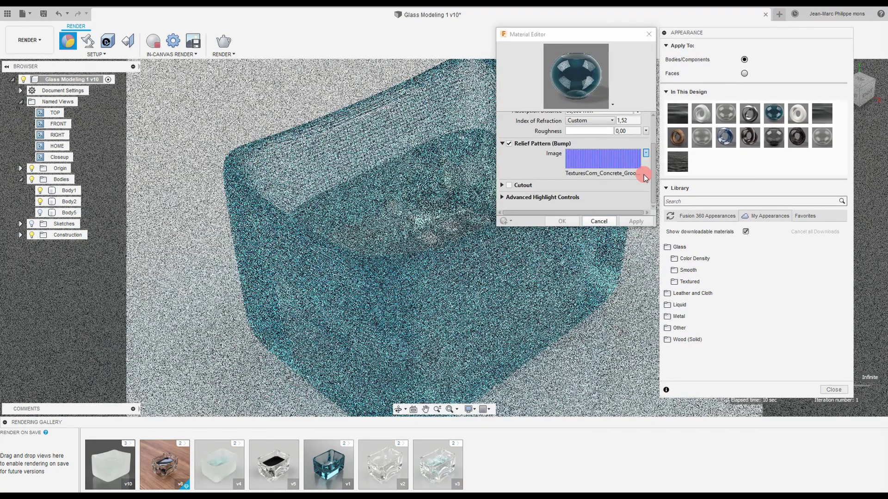
left_click_drag(687, 123, 308, 55)
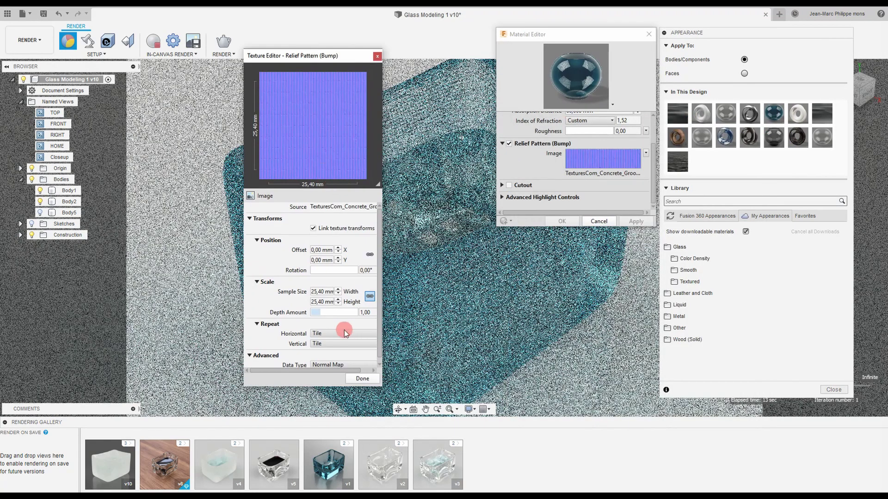
- Review the Height Map and Normal Map data types, keep Normal Map, and leave both editors without further changes
left_click(380, 367)
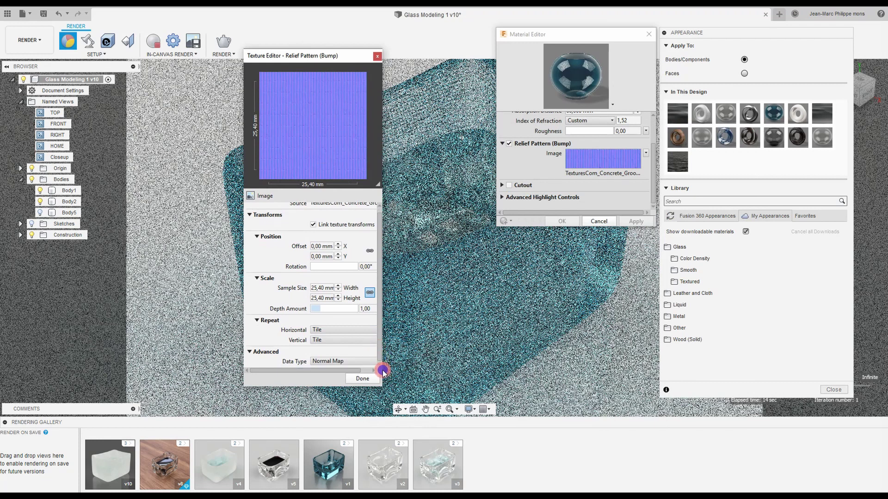
left_click(328, 361)
left_click(340, 379)
left_click(312, 149)
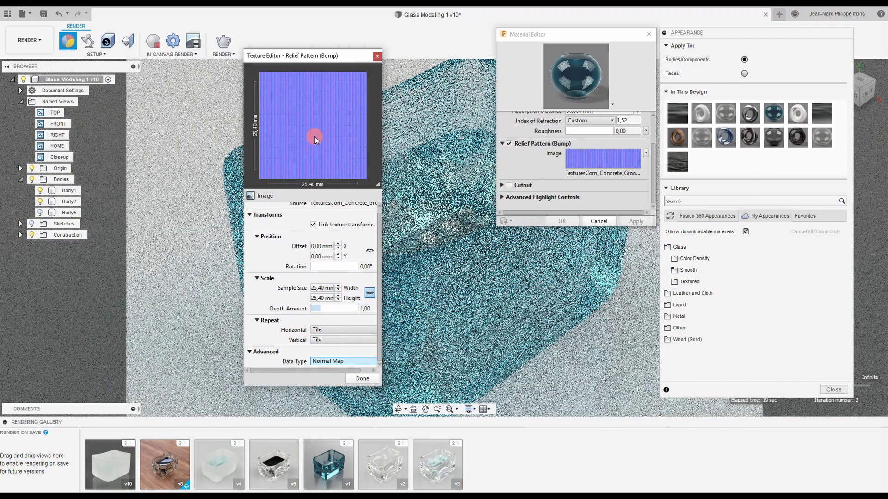
left_click(346, 362)
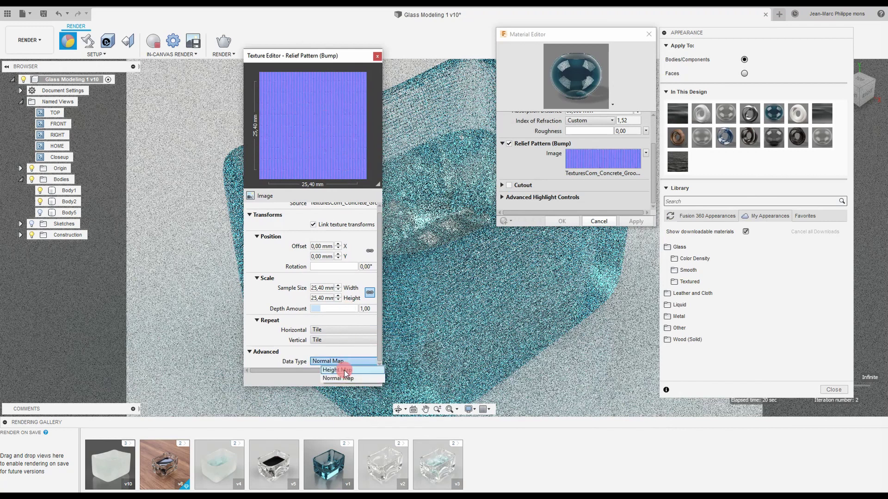
left_click(292, 353)
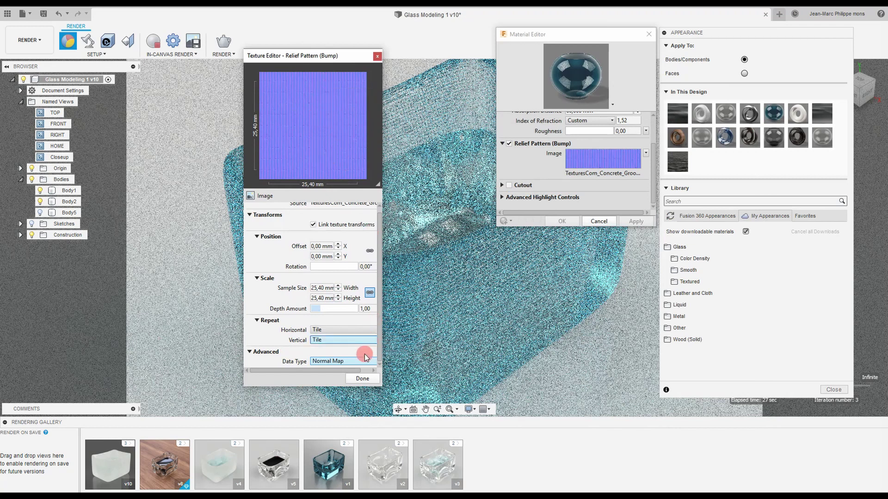
left_click(362, 380)
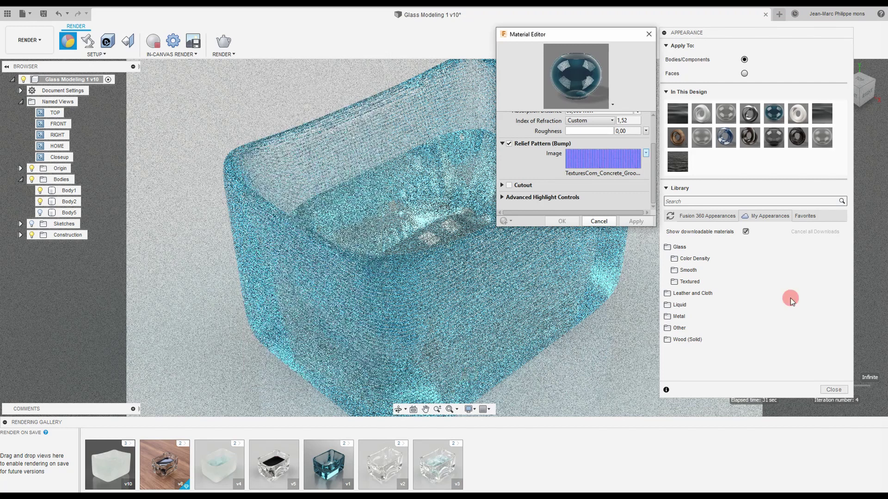
left_click(597, 220)
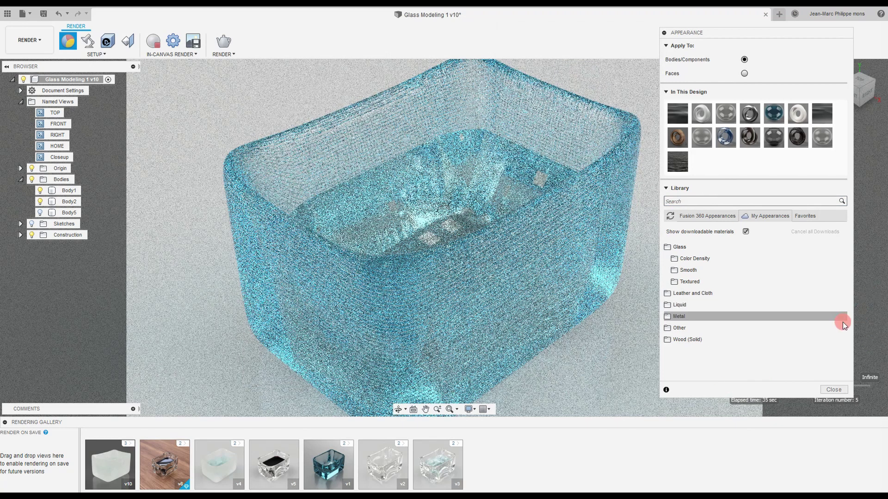
- Rename the design's Glass - Window appearance as Glass - Window - Blue w grooves
double_click(774, 113)
left_click(622, 35)
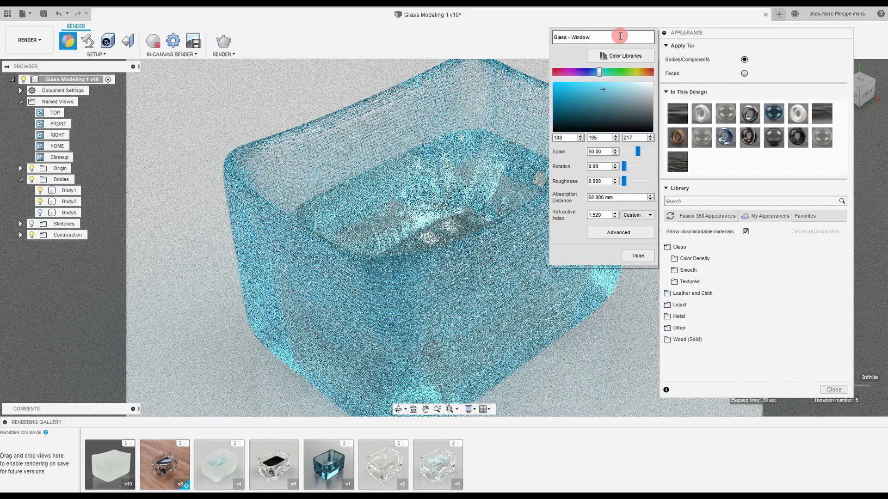
type("-")
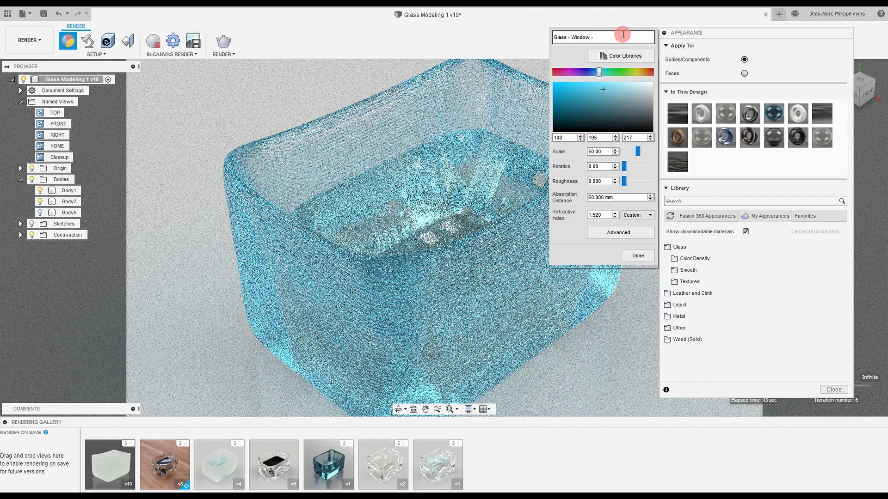
type(" Blue w grooves")
left_click(634, 255)
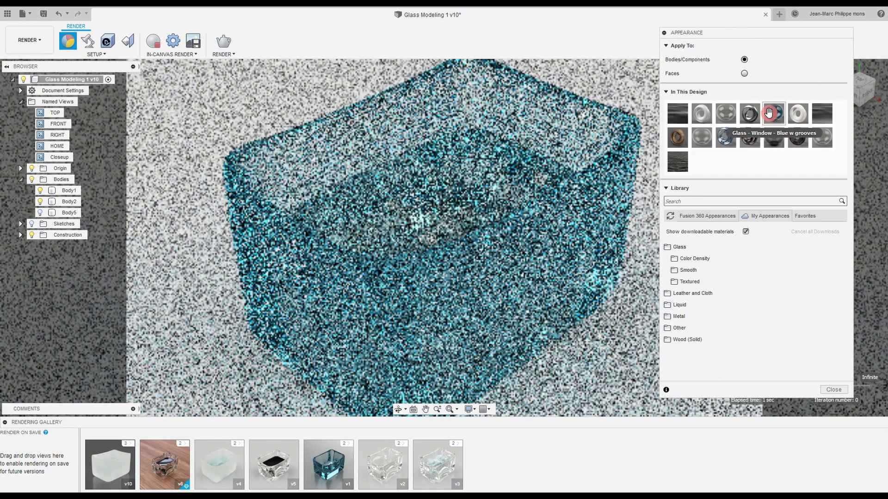
- Copy the Glass - Window - Blue w grooves appearance to My Appearances, compare the libraries and close the appearance settings
right_click(770, 113)
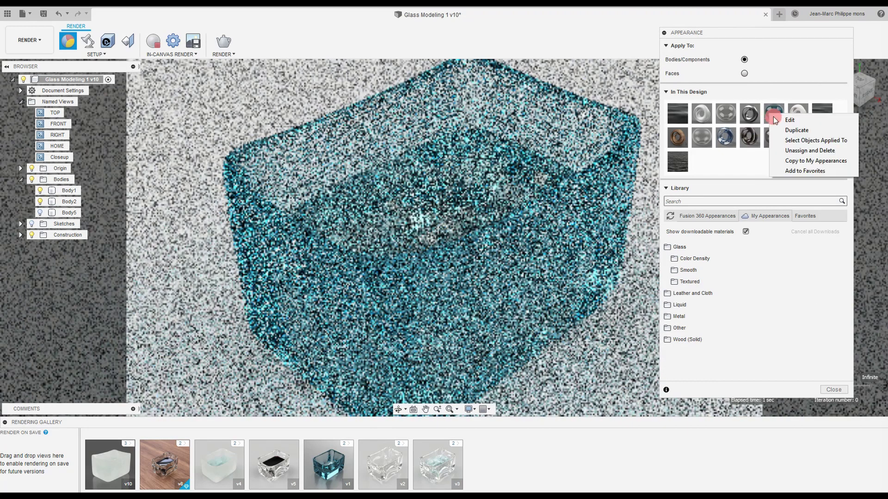
left_click(819, 161)
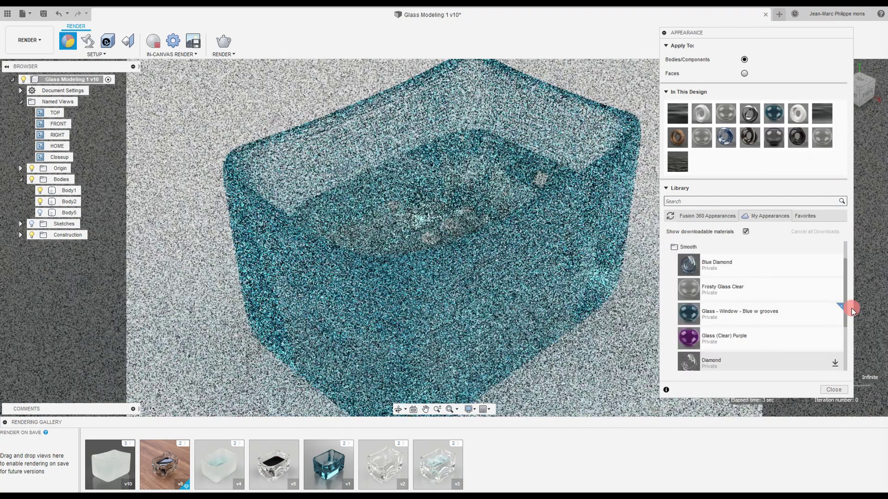
left_click(694, 216)
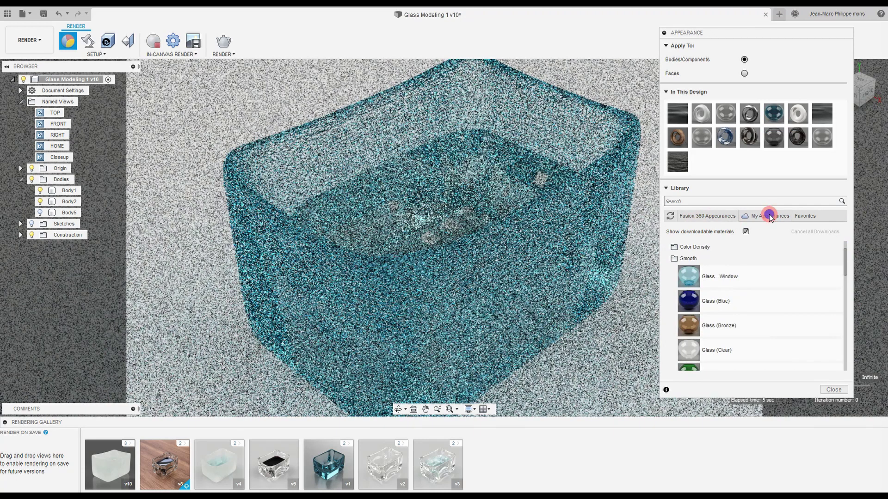
left_click(770, 216)
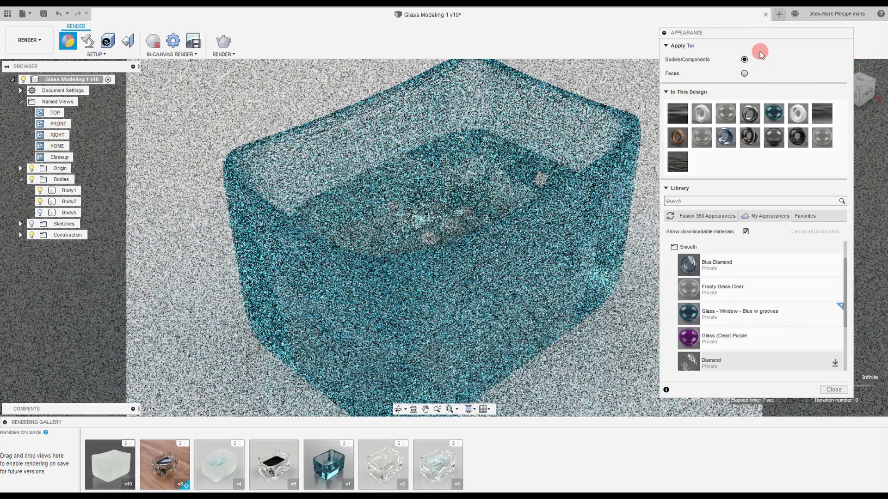
left_click(834, 390)
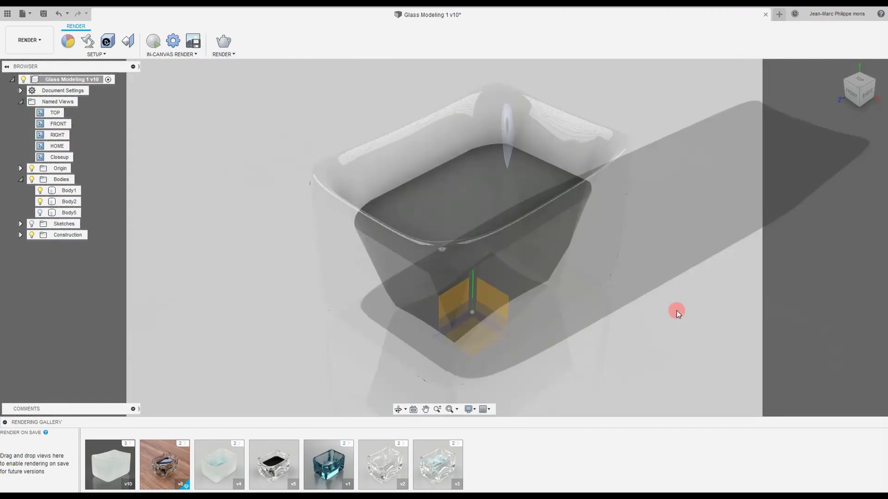
- Open the liquid body's Water - Weavy Sea - 20mm appearance and set its colour to dark wine red, RGB 47, 5, 23
left_click(487, 170)
right_click(73, 202)
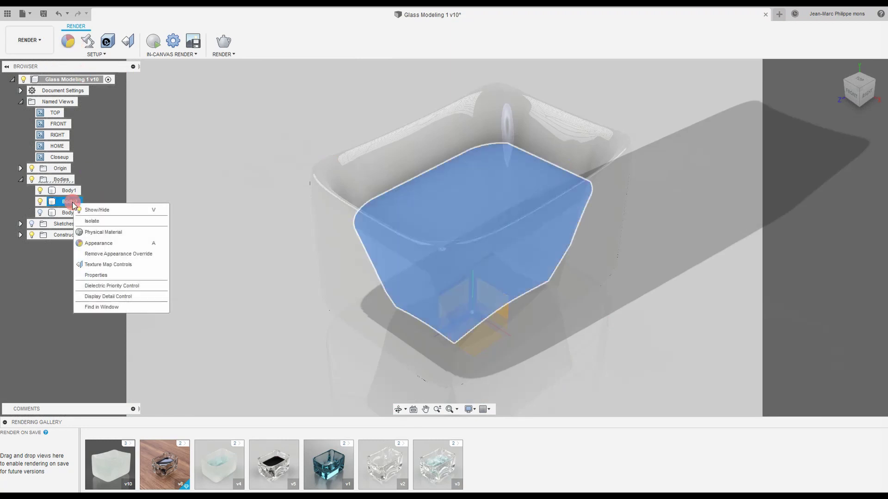
left_click(114, 246)
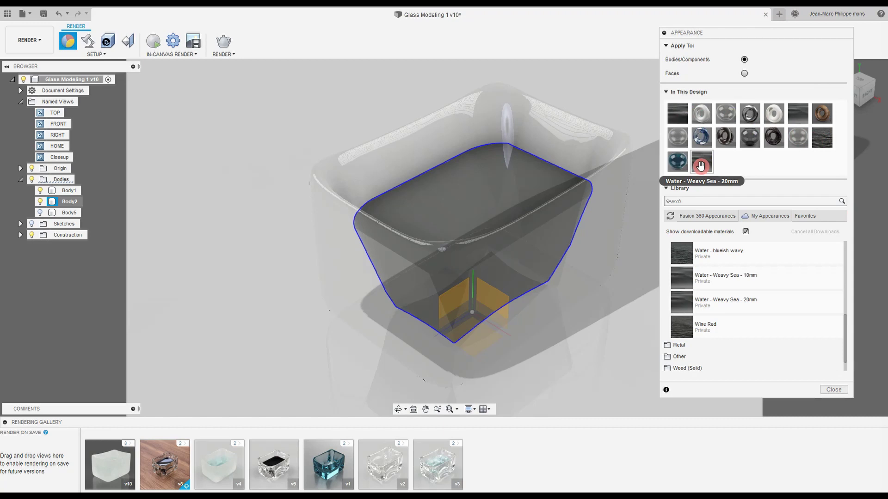
left_click_drag(700, 166, 703, 158)
double_click(702, 160)
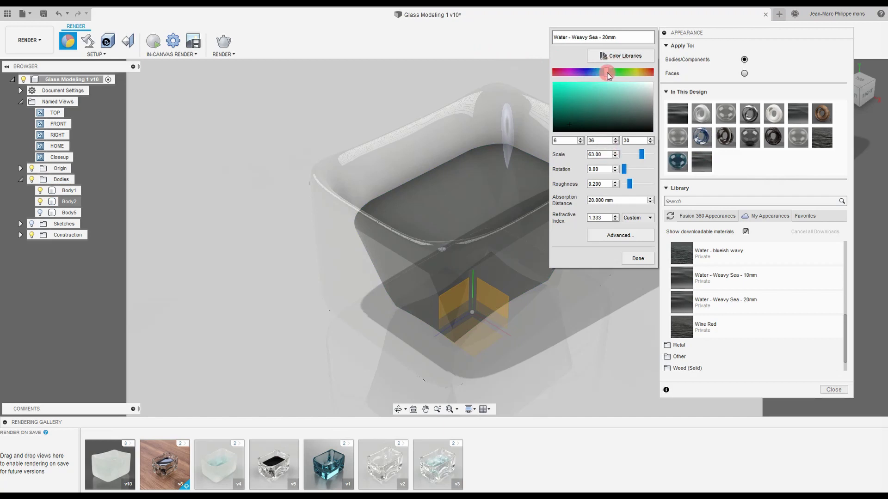
left_click_drag(607, 74, 578, 77)
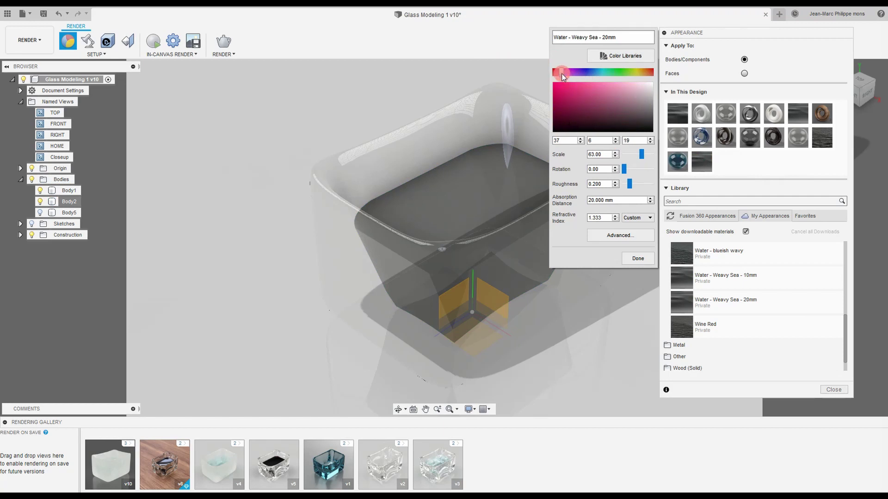
left_click(569, 125)
left_click_drag(569, 125, 563, 123)
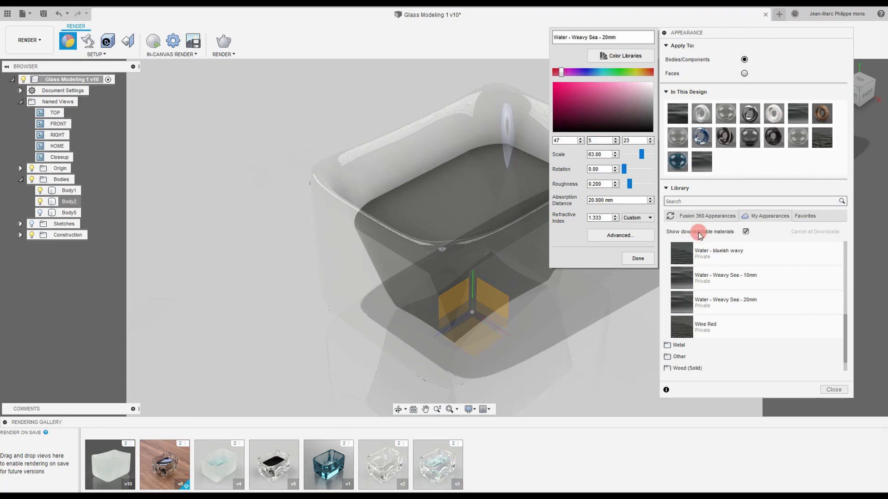
- Set the liquid's absorption distance to 5 mm
left_click(612, 202)
left_click_drag(611, 202, 555, 176)
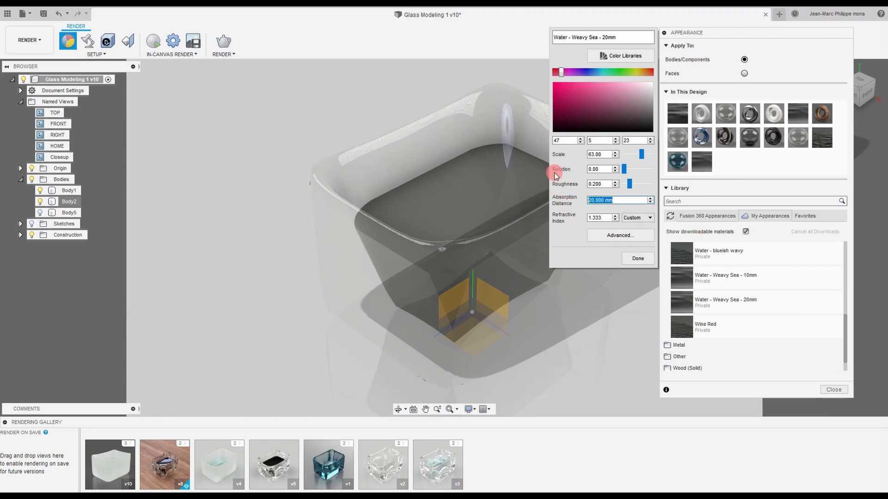
type("5")
key("Tab")
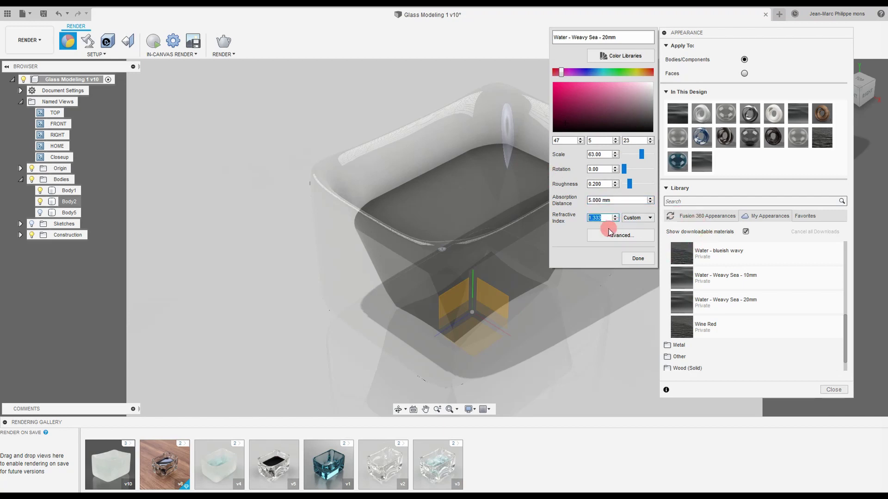
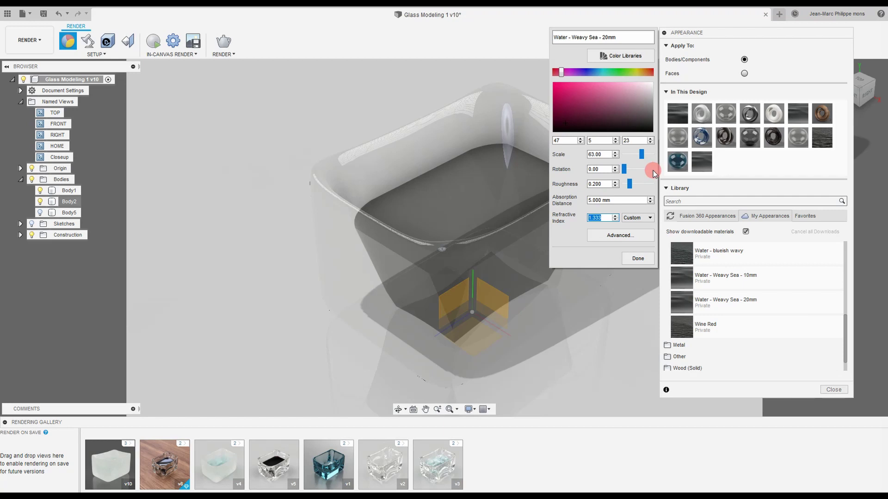
- Try the Diamond, Glass, Quartz and Water refractive index presets on the liquid appearance
left_click(649, 218)
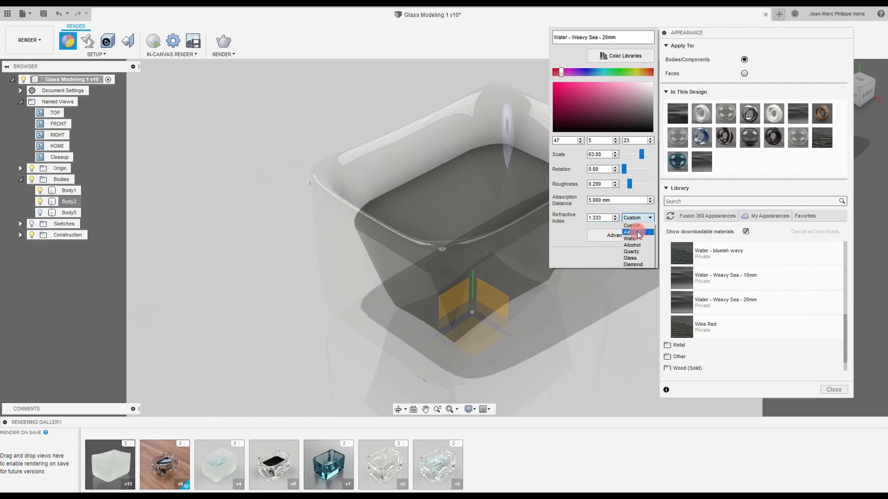
left_click(638, 264)
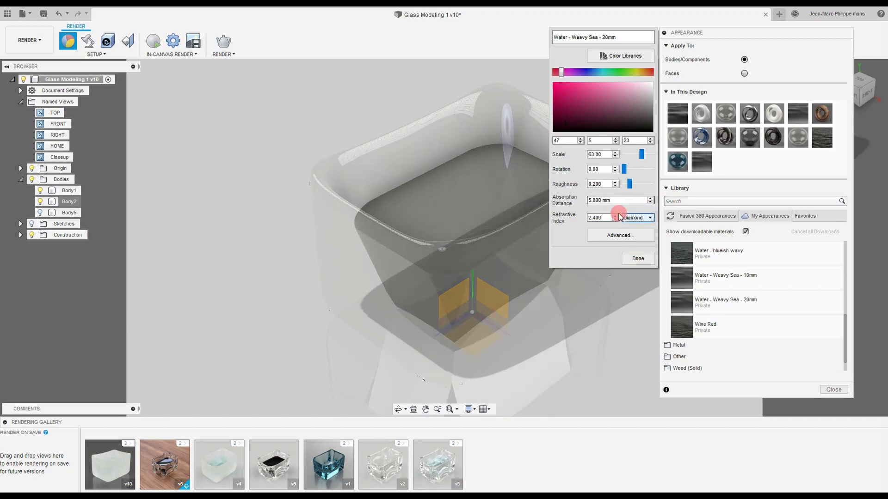
left_click(641, 218)
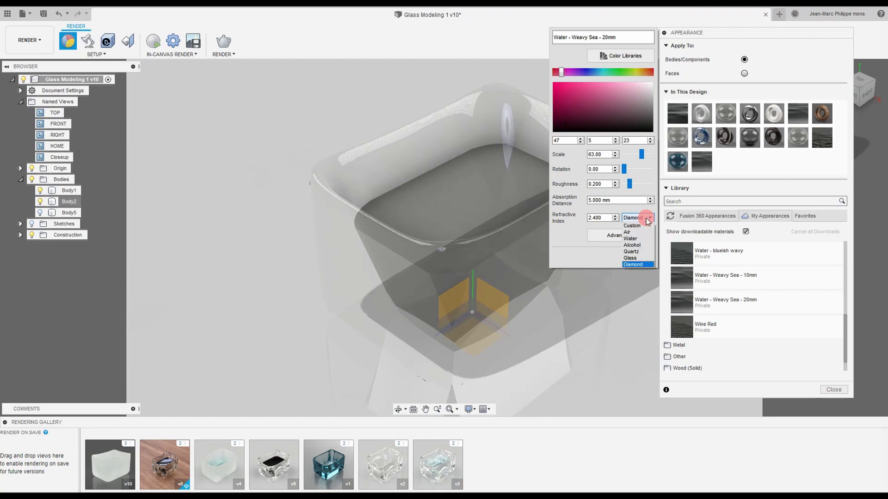
left_click(642, 258)
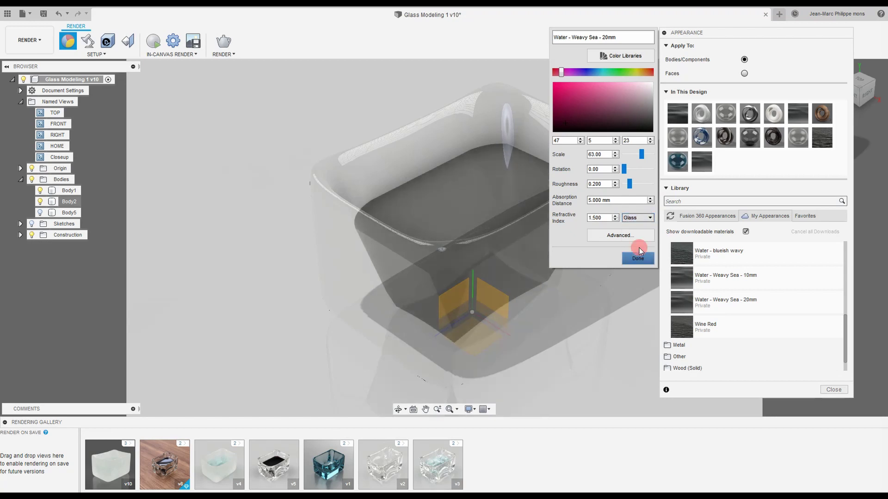
left_click(648, 220)
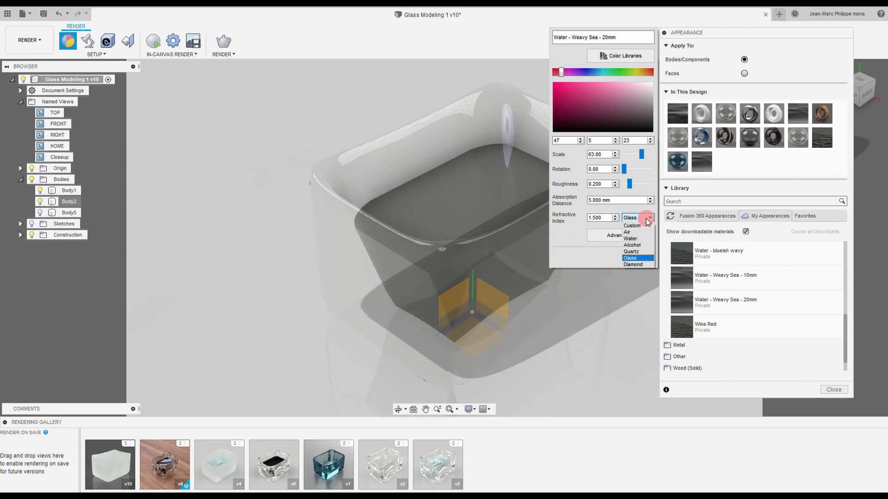
left_click(647, 251)
left_click(643, 217)
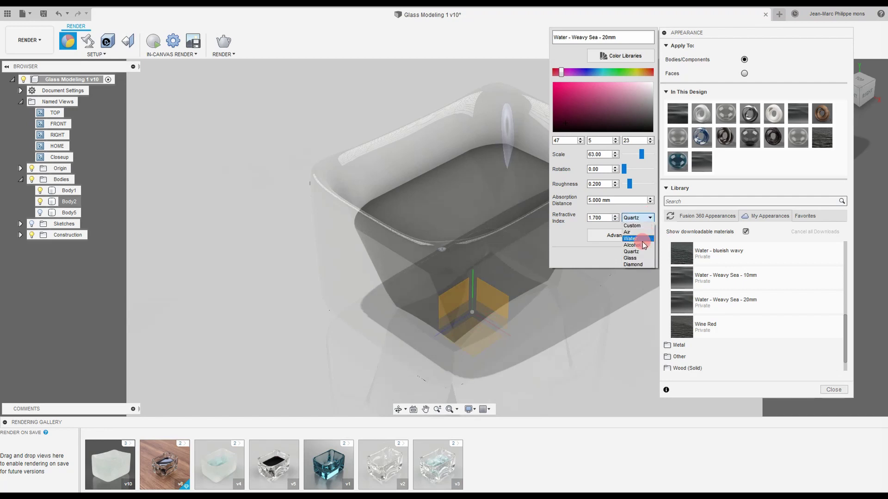
left_click(642, 239)
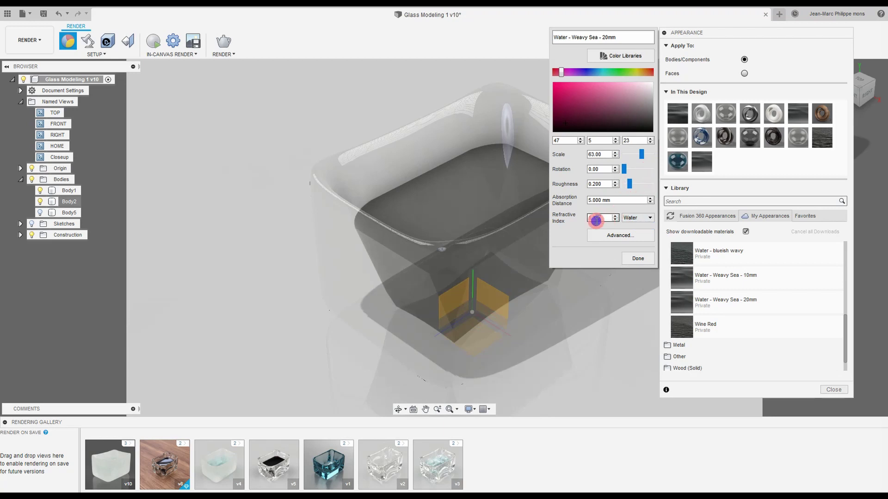
- Set the liquid's refractive index to 1.333 and start an in-canvas render with the edited appearance
type("333")
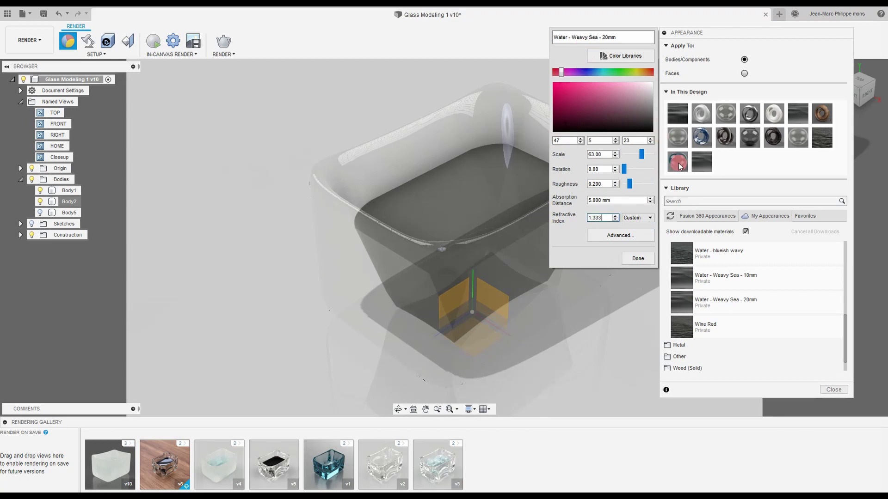
left_click(636, 259)
left_click(153, 41)
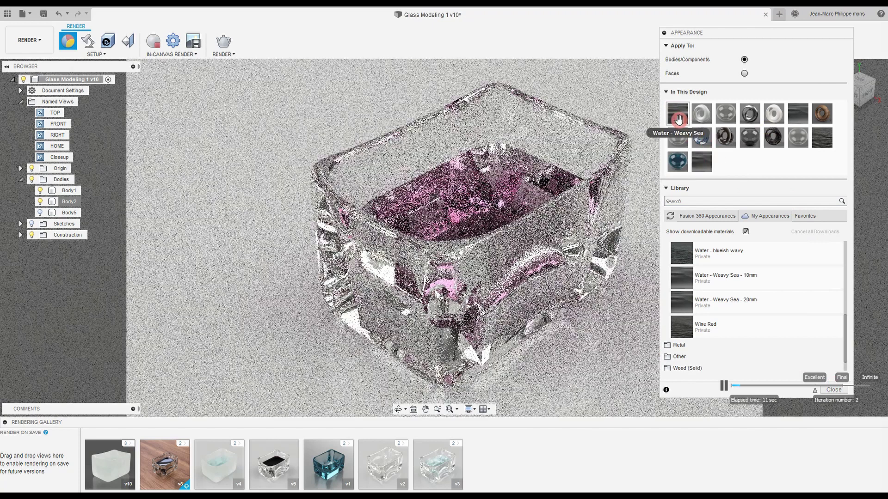
- Reopen the Water - Weavy Sea - 20mm appearance, lower its absorption distance to 0.2 mm and close the appearance settings
double_click(679, 119)
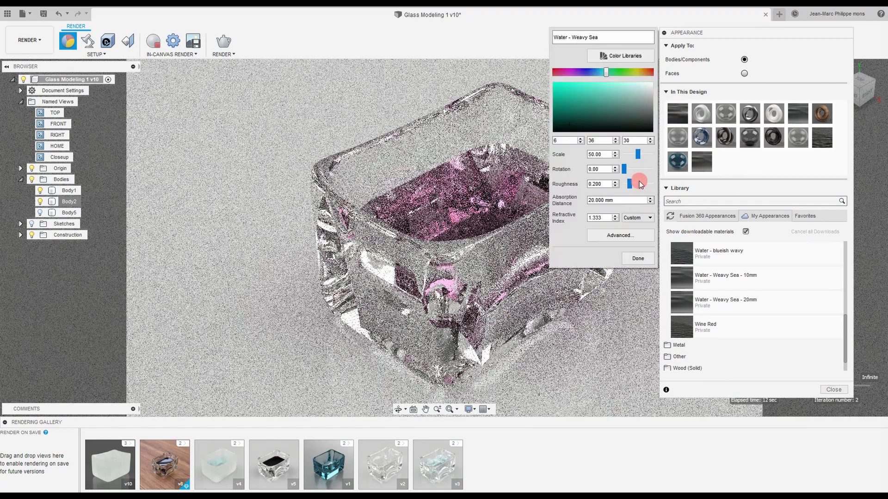
left_click(637, 259)
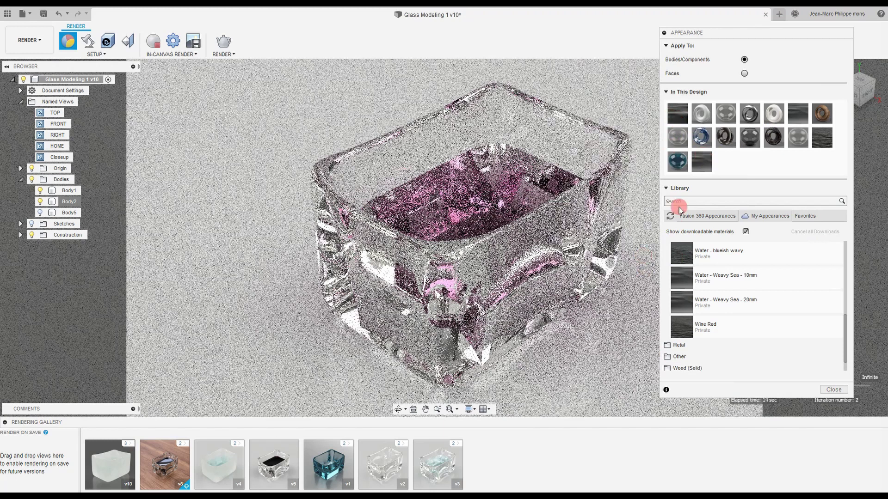
double_click(702, 161)
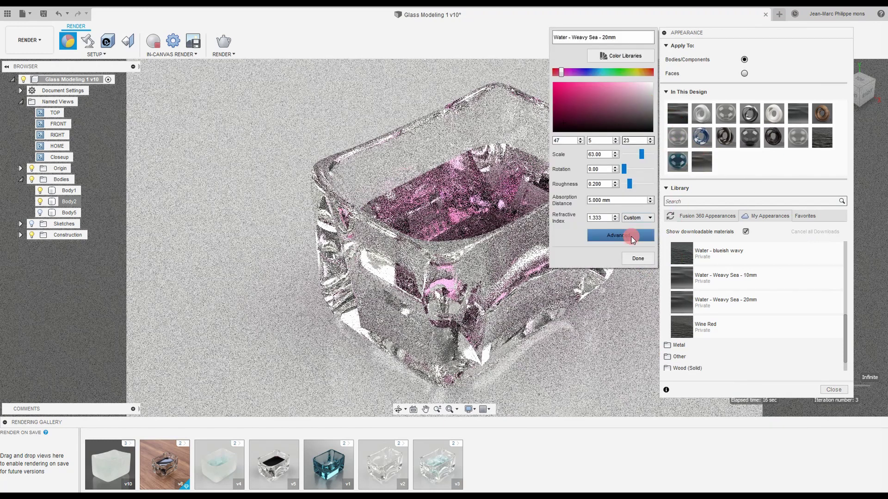
left_click_drag(616, 200, 565, 200)
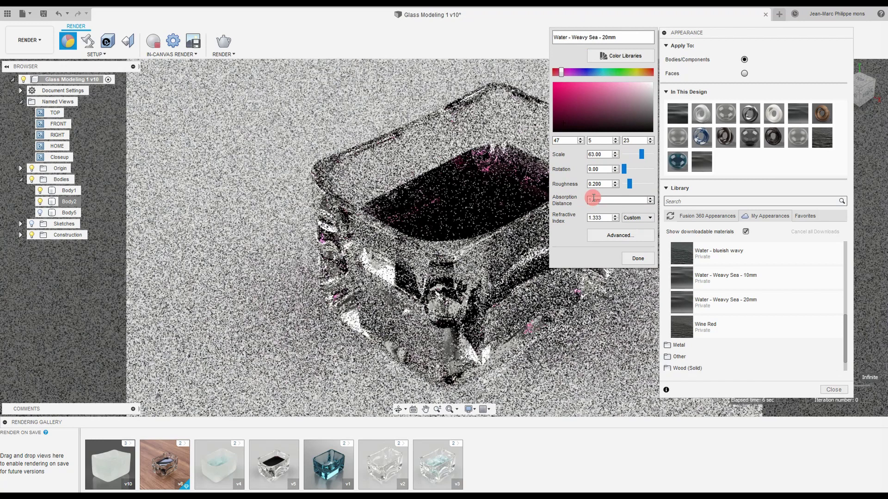
type("05")
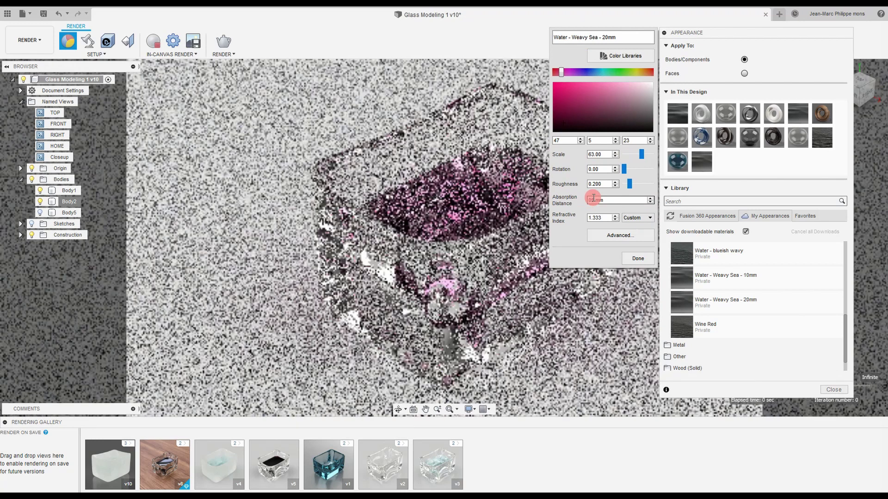
key("BackSpace")
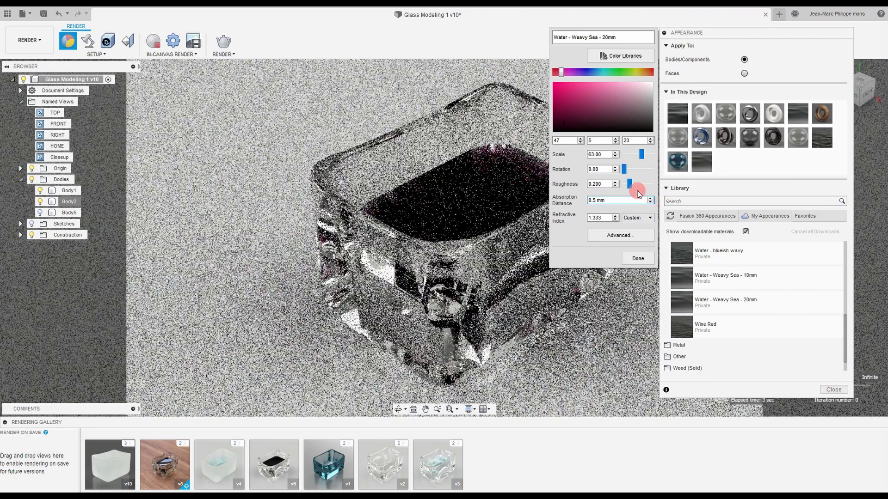
type(".2")
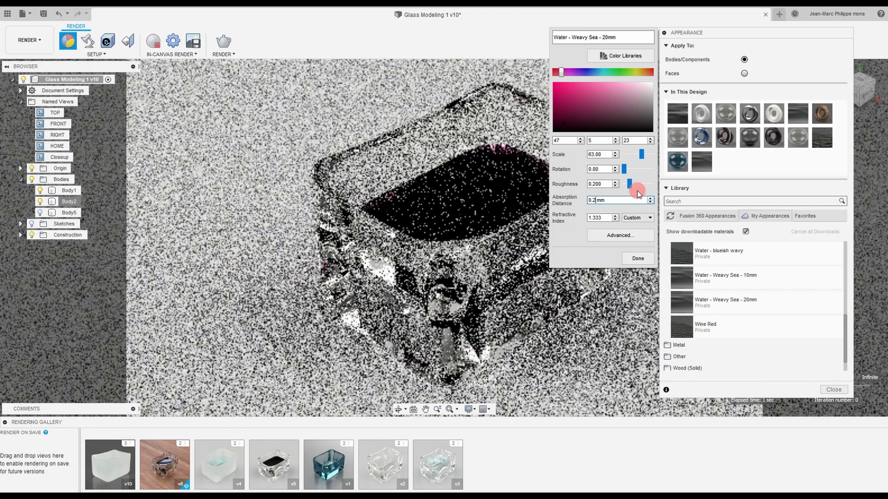
left_click(648, 258)
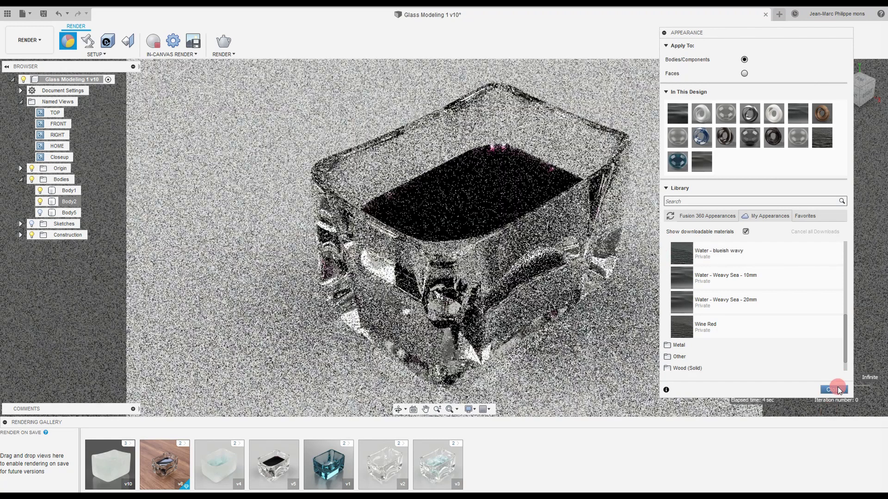
left_click(835, 389)
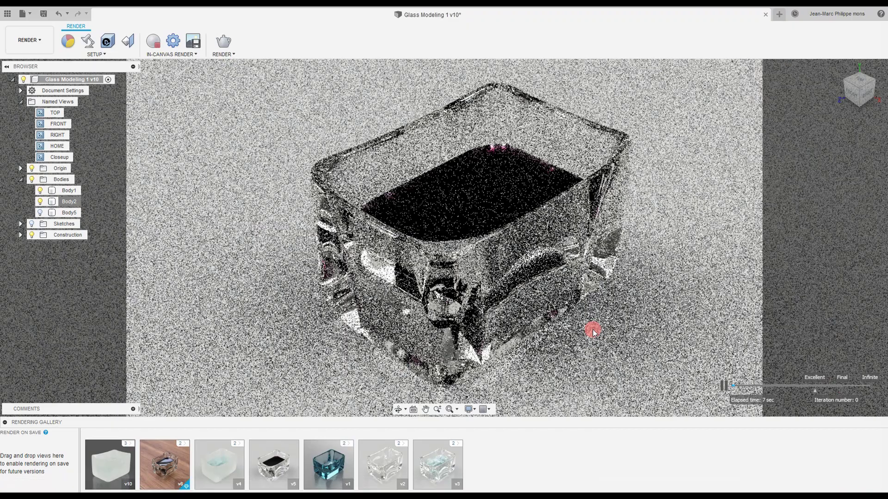
- Switch to the photo viewer to examine the finished render of the frosted glass
key("alt+Tab")
key("alt+Tab")
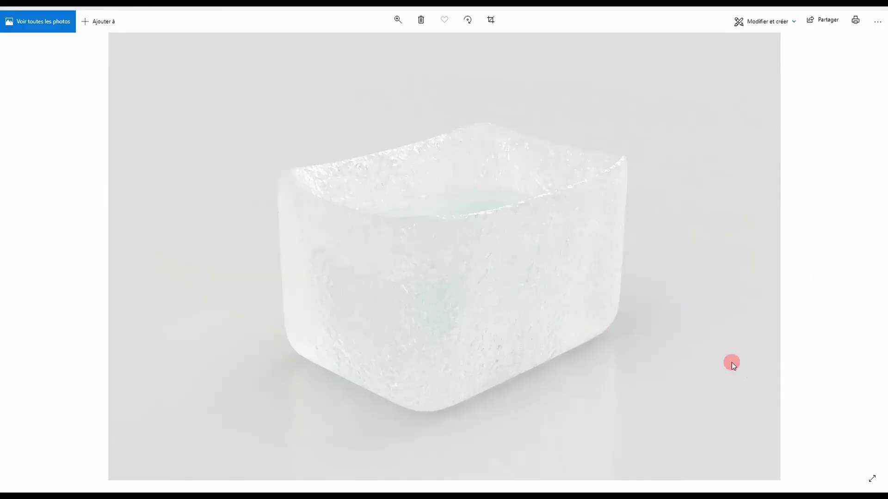
- Browse the finished renders in the photo viewer, comparing the frosted glass versions with the clear glasses holding dark liquid
left_click(873, 261)
left_click(872, 260)
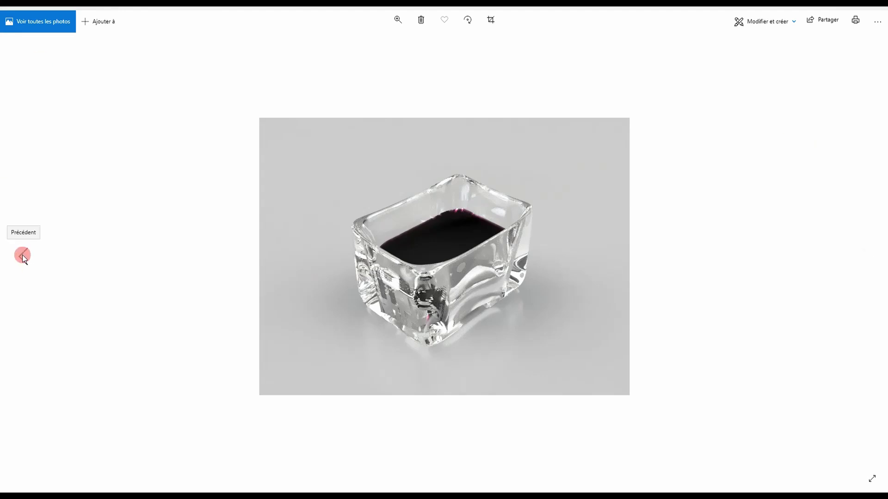
left_click(22, 255)
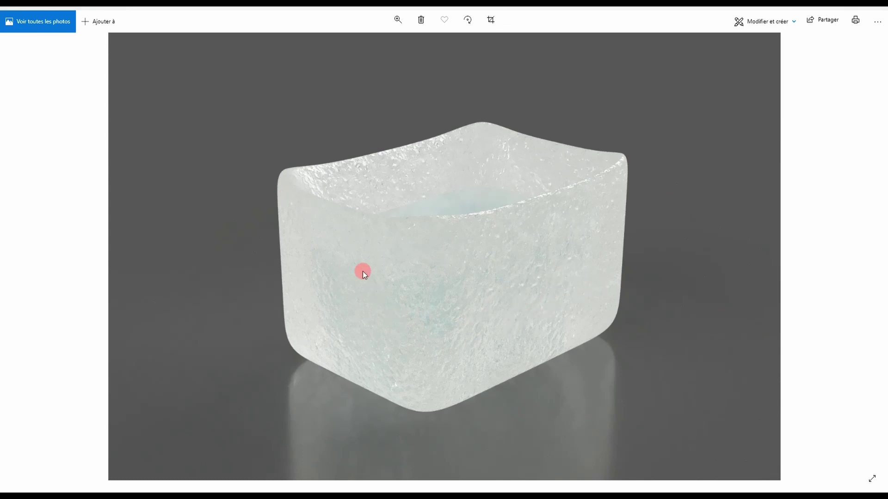
left_click(20, 262)
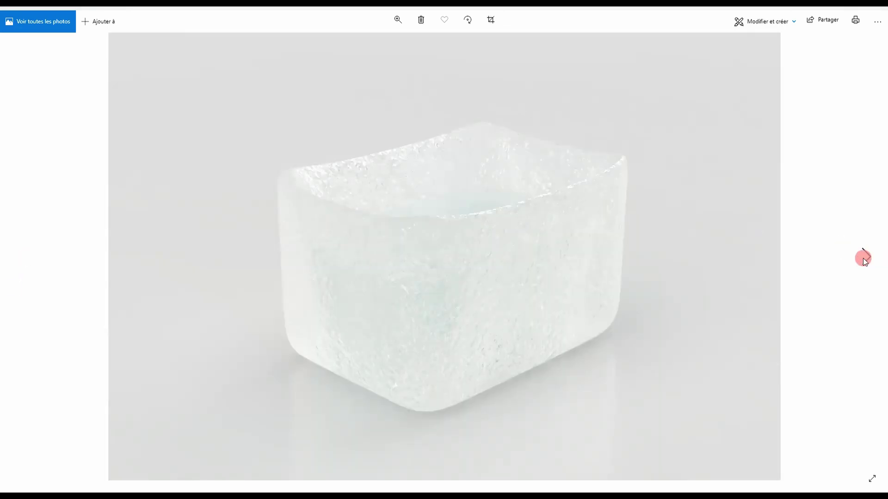
left_click(881, 261)
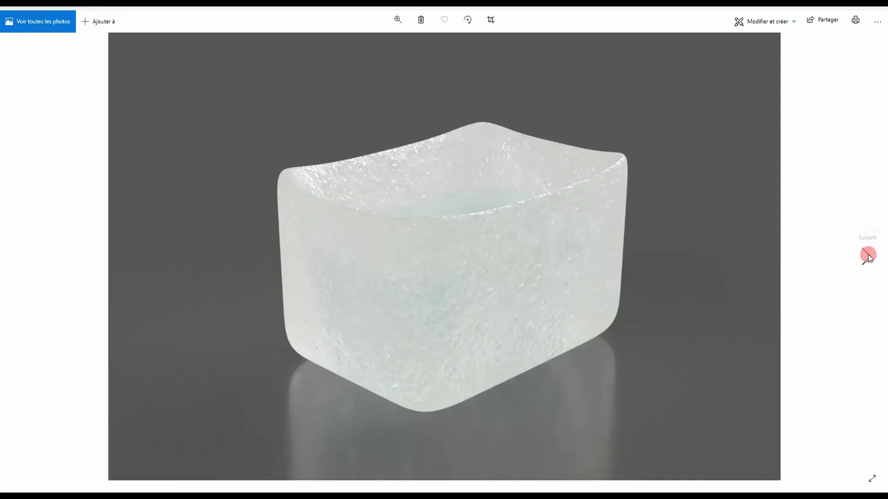
left_click(868, 257)
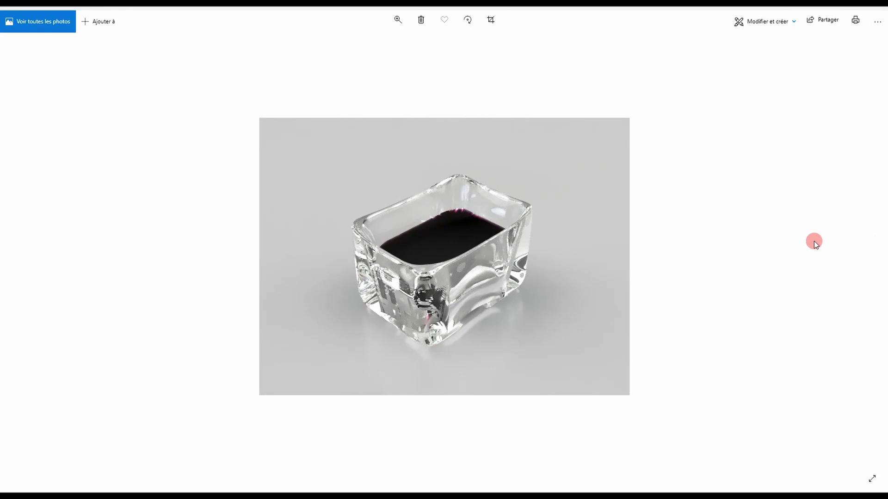
left_click(868, 259)
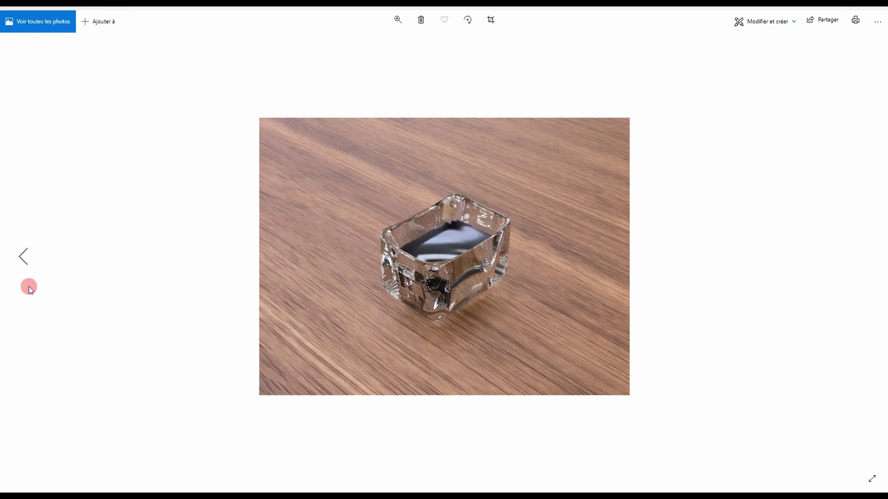
left_click(21, 258)
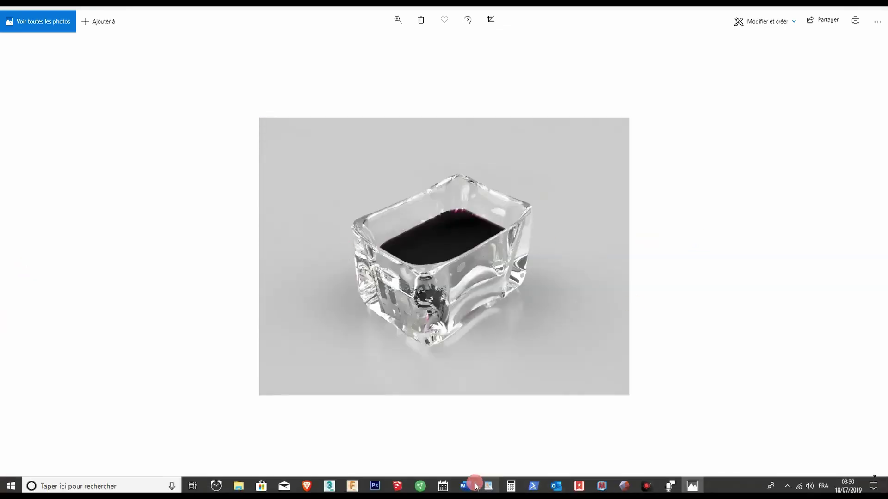
- Switch back to Fusion 360 and apply the Water - Clear appearance from the Fusion 360 library to Body2
key("alt+Tab")
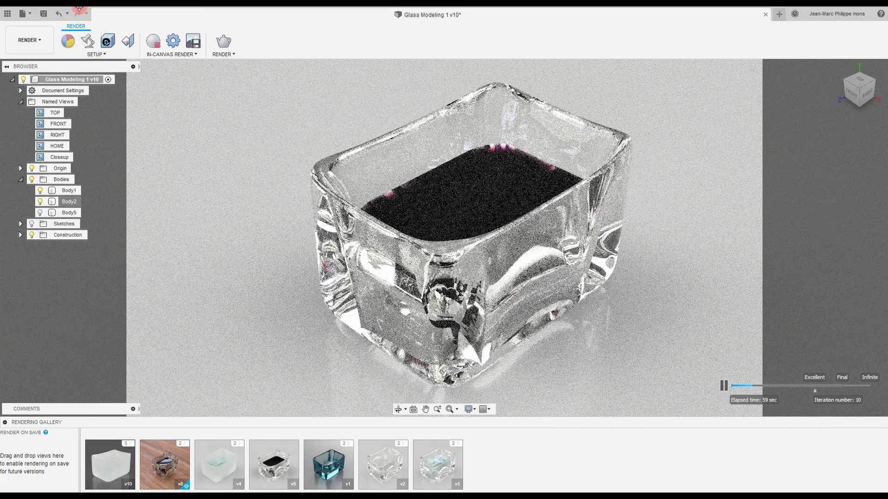
left_click(71, 48)
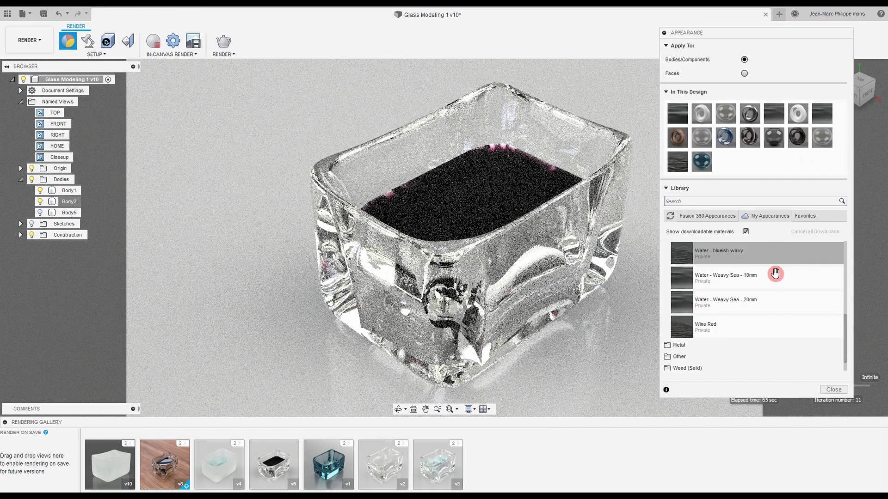
left_click(709, 216)
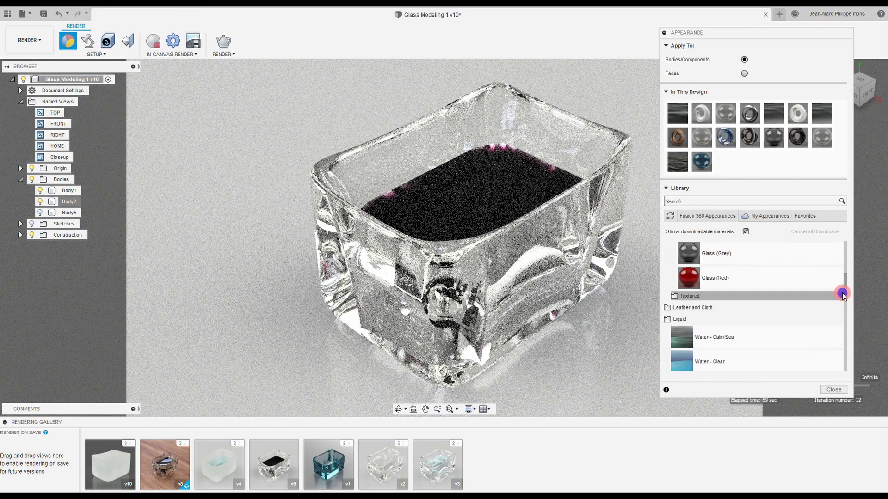
left_click_drag(842, 294, 842, 315)
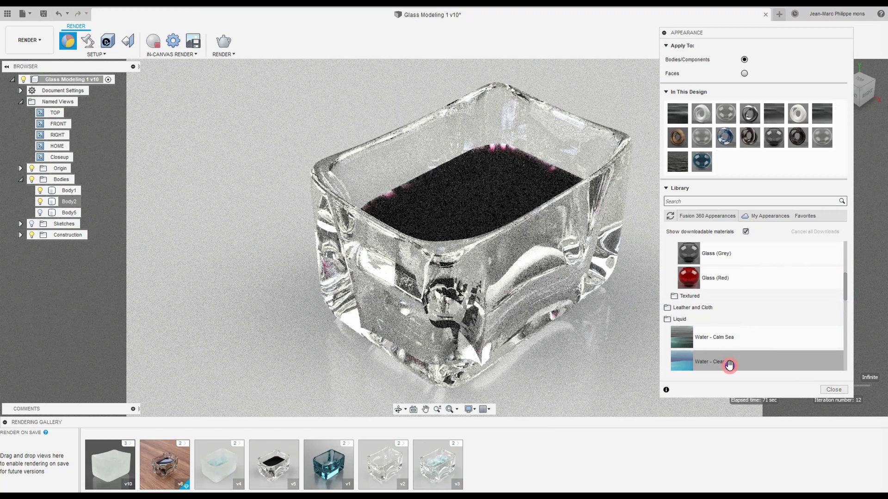
left_click_drag(729, 365, 72, 202)
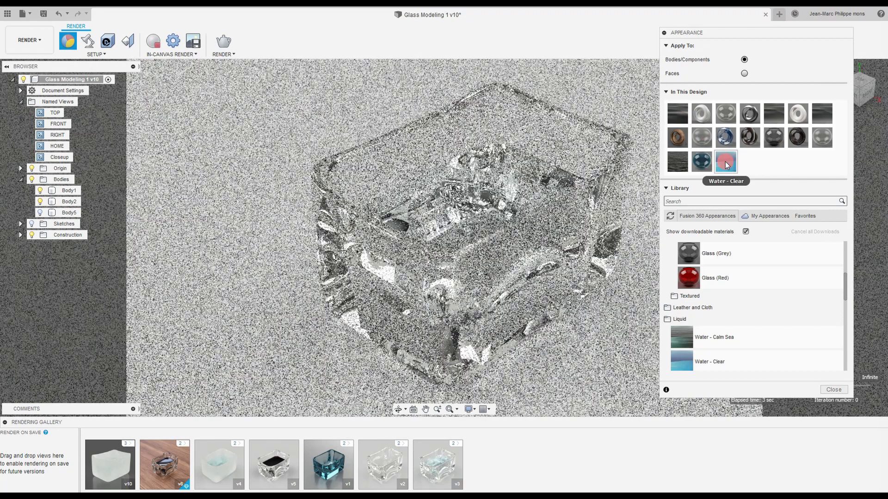
- Open the Water - Clear appearance for editing and change its colour to a dark crimson, RGB 49, 6, 23
double_click(725, 163)
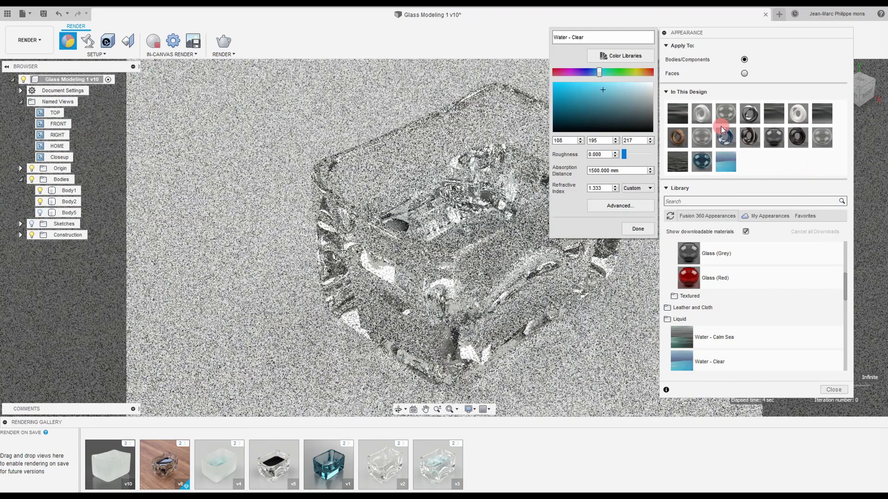
left_click(559, 73)
left_click_drag(596, 73, 562, 75)
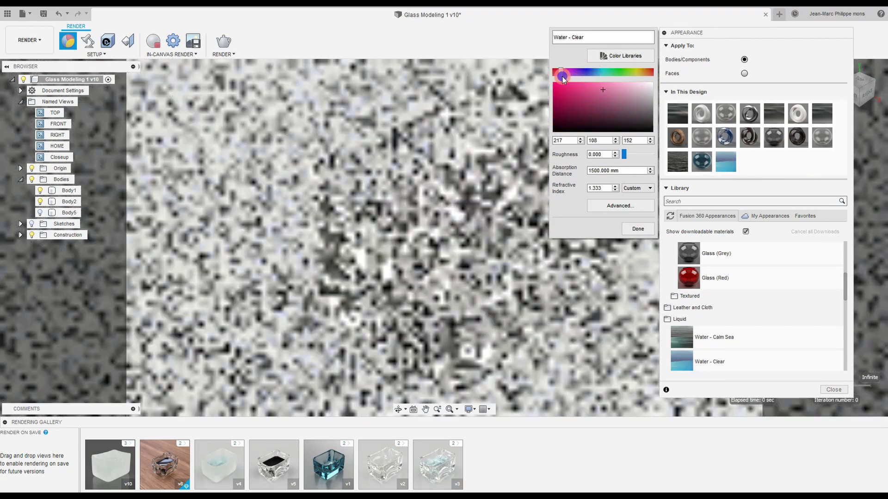
left_click(563, 114)
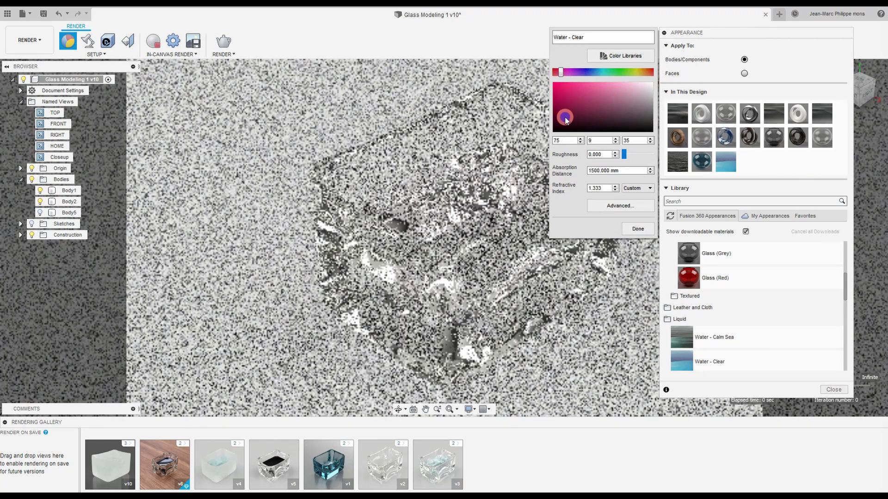
left_click_drag(566, 120, 616, 126)
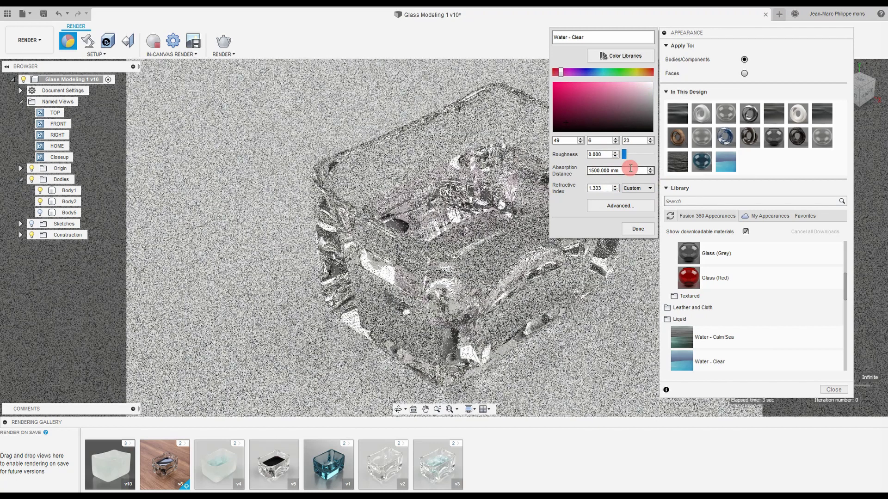
- Set the liquid's absorption distance to 0.1 mm and lighten its colour to RGB 77, 12, 38
left_click_drag(631, 169, 576, 172)
type("0.2")
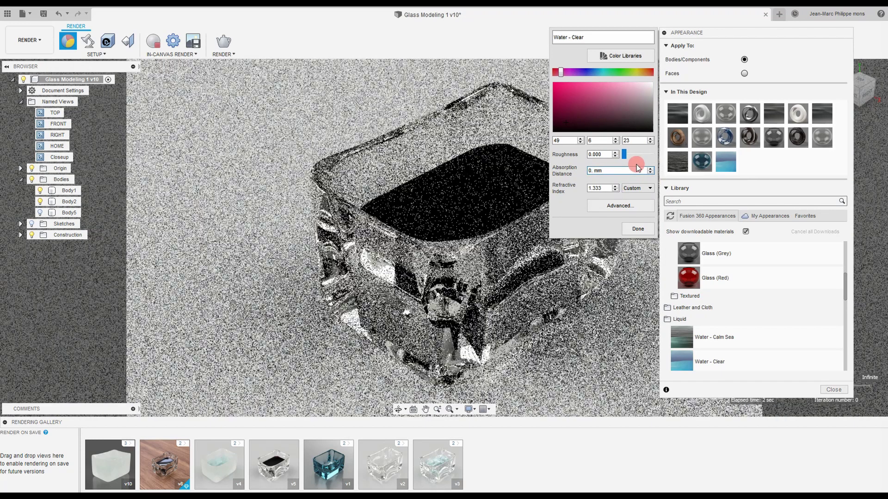
type("1")
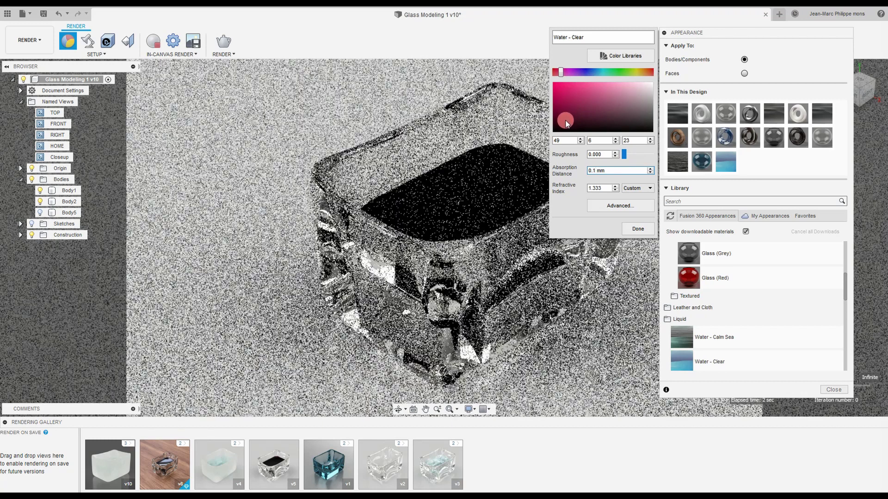
left_click_drag(567, 123, 570, 119)
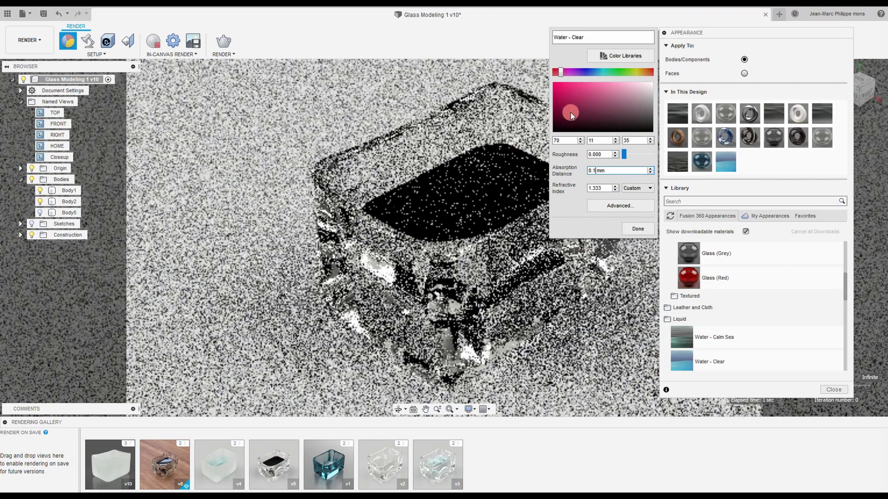
left_click(568, 117)
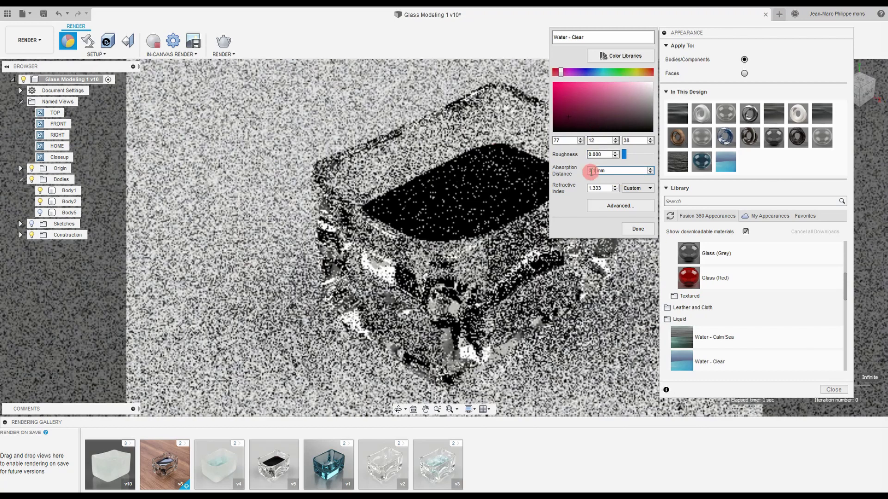
- Set the Water - Clear appearance's absorption distance to 0.5 mm and finish editing it
left_click(598, 172)
key("BackSpace")
type("2")
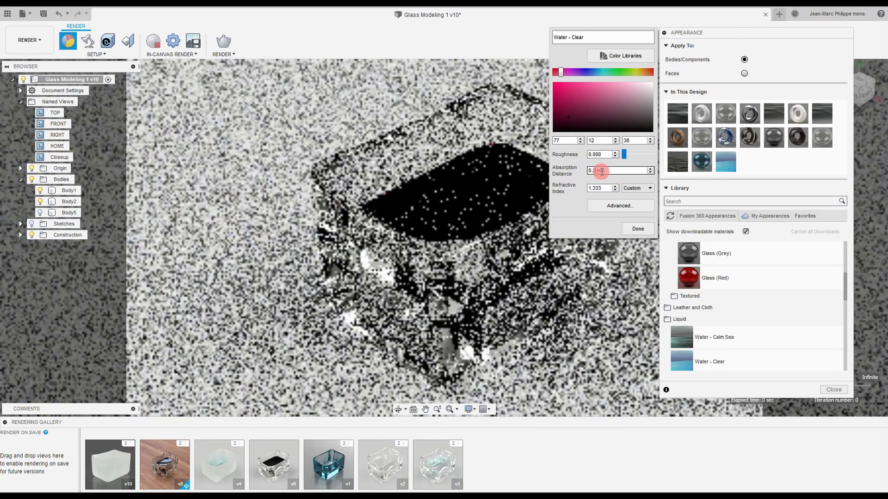
type("5")
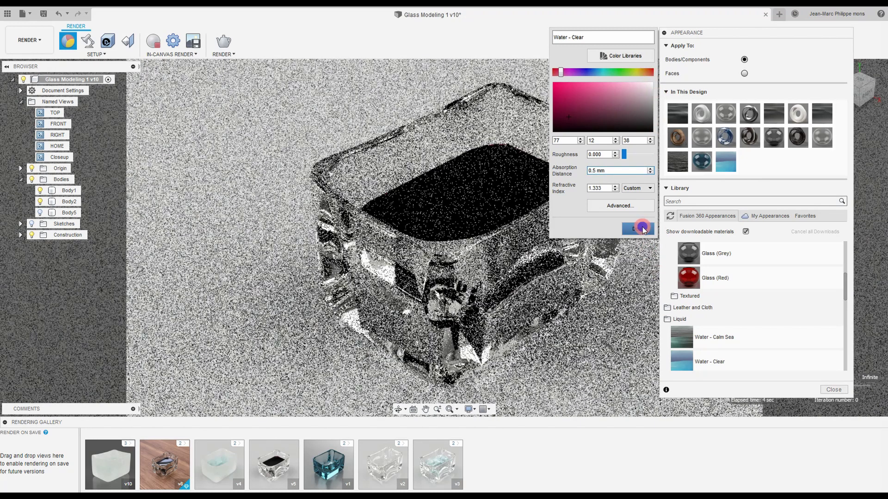
left_click(641, 229)
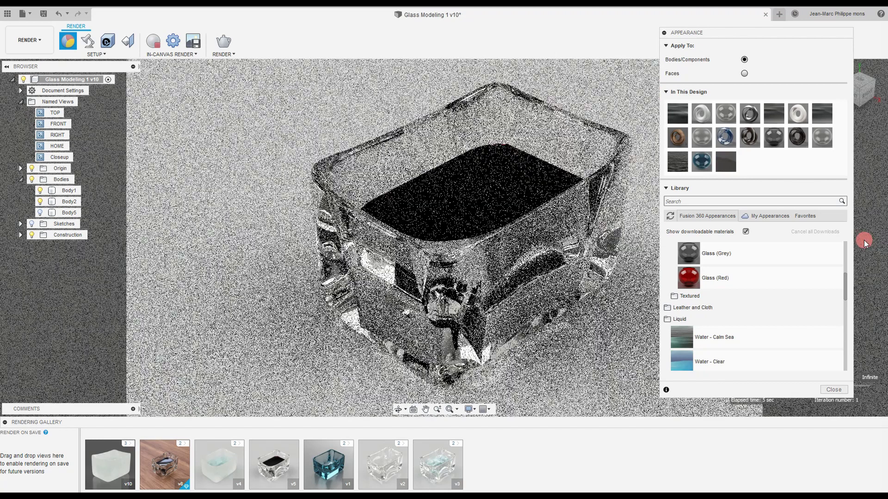
- Apply the saved Coffee appearance from the custom Liquid library to Body2
scroll(773, 222, "down", 5)
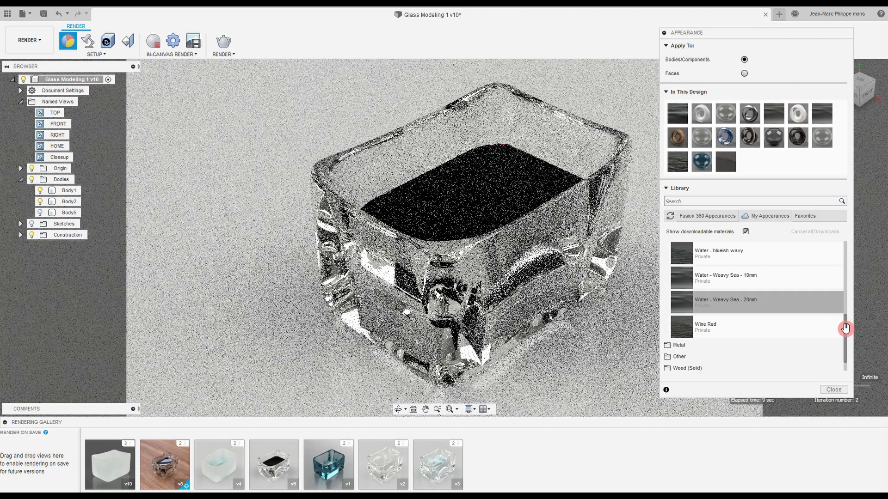
left_click_drag(844, 327, 847, 297)
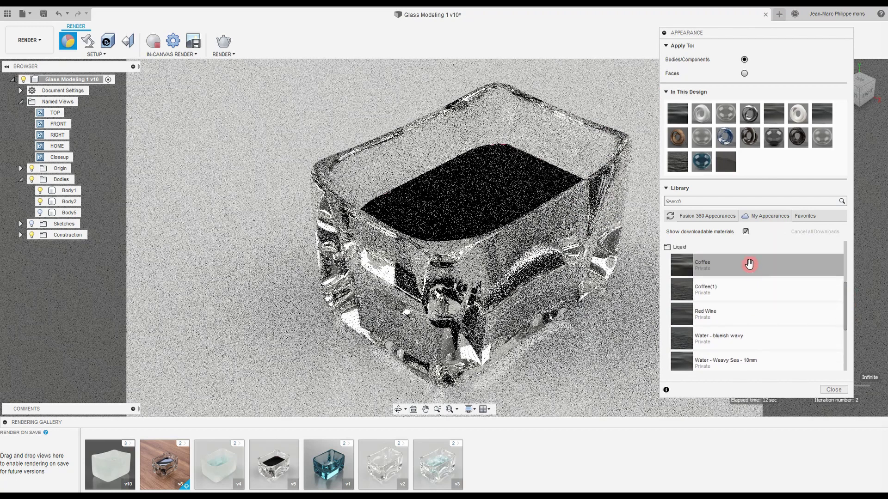
left_click_drag(749, 264, 429, 404)
left_click_drag(93, 181, 69, 207)
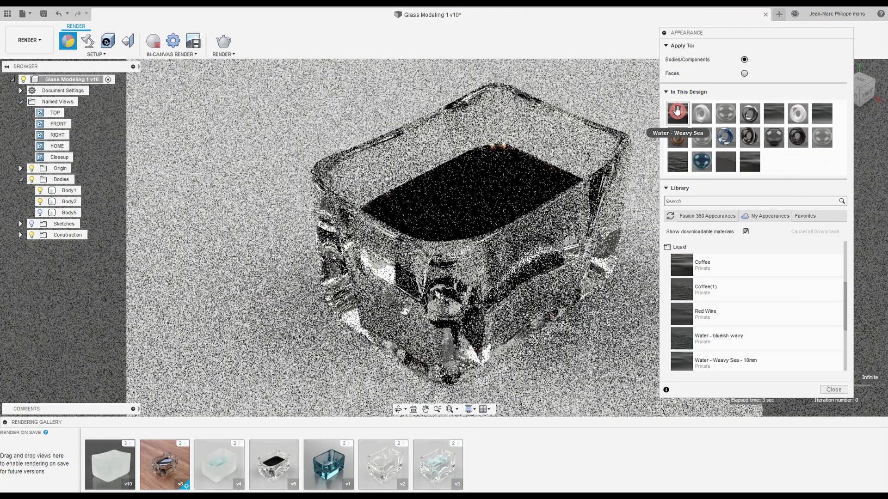
- Review the Coffee appearance's colour, roughness and absorption settings, and close the appearance settings
double_click(751, 161)
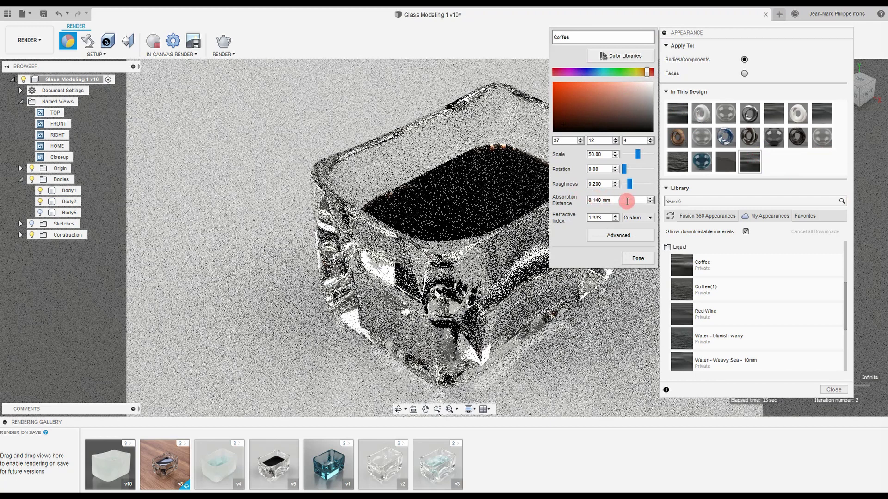
left_click(638, 259)
left_click(834, 390)
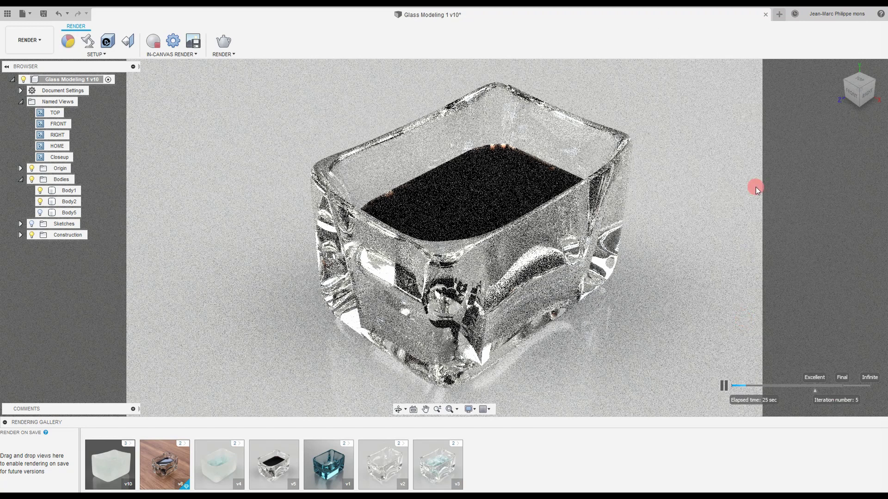
- Stop the in-canvas render and make Body5 visible in the Design workspace
left_click(153, 41)
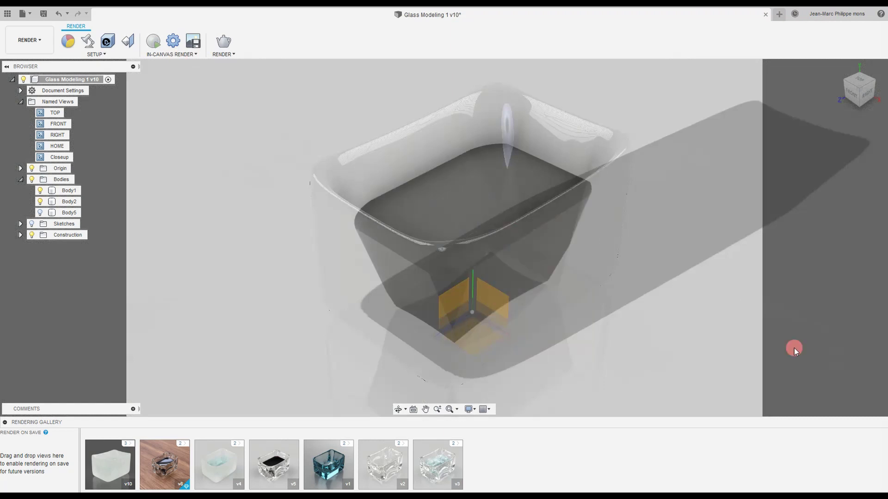
left_click(29, 40)
left_click(28, 59)
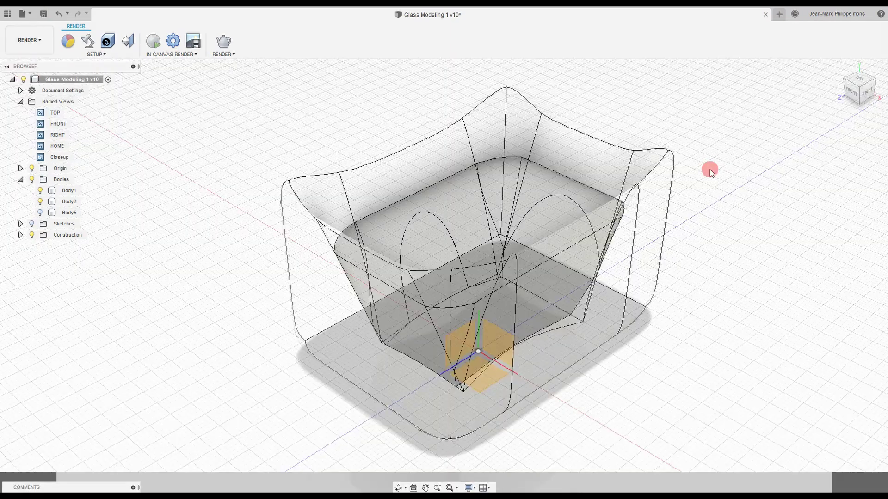
left_click(52, 213)
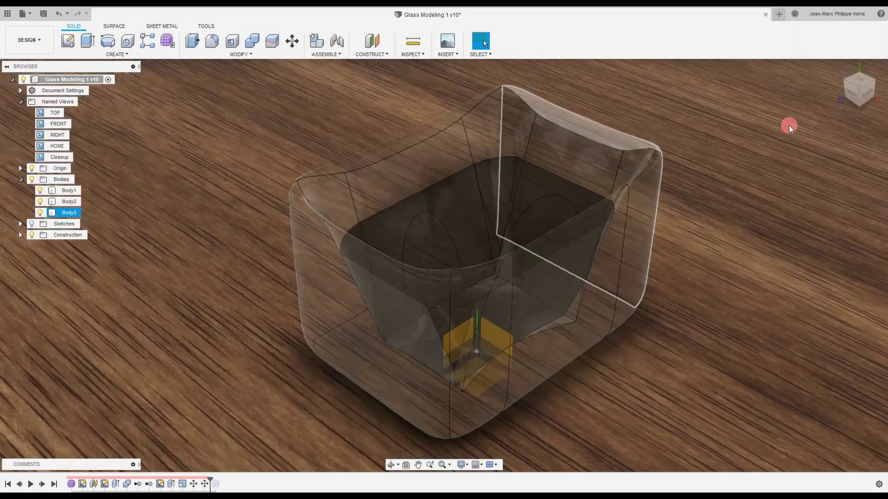
left_click(789, 125)
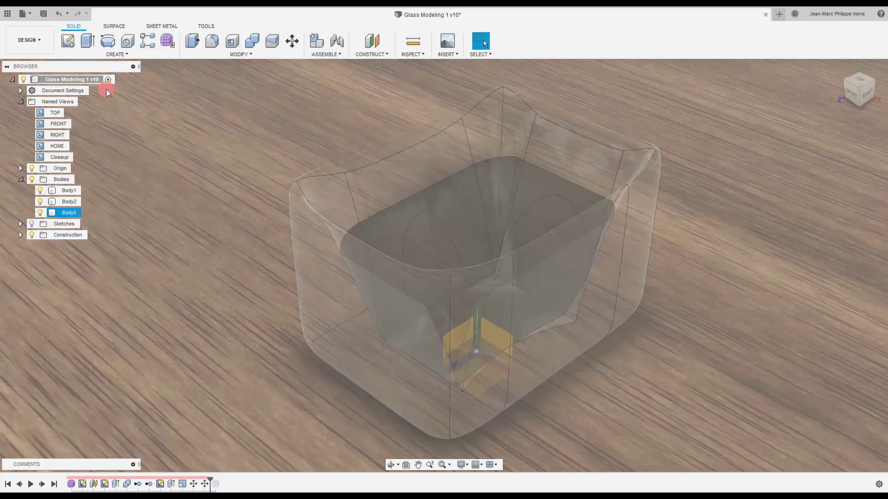
- Switch to the Render workspace and open the Appearance settings for Body5
left_click(40, 38)
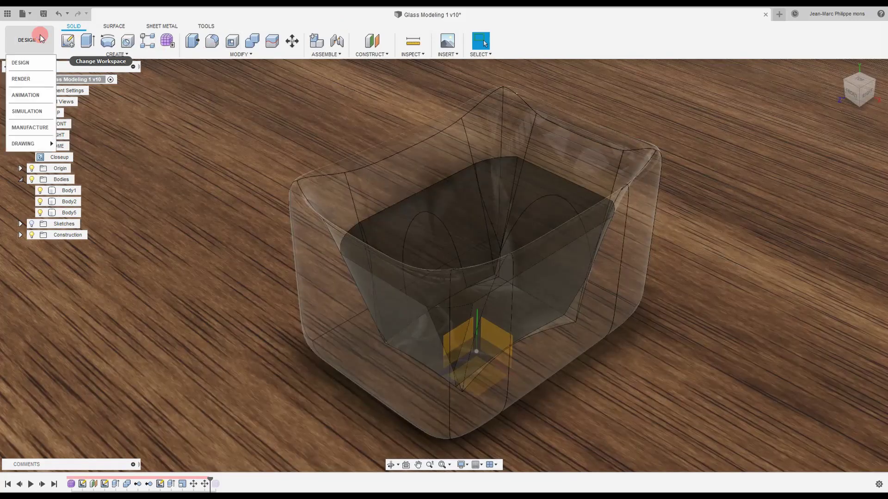
left_click(28, 79)
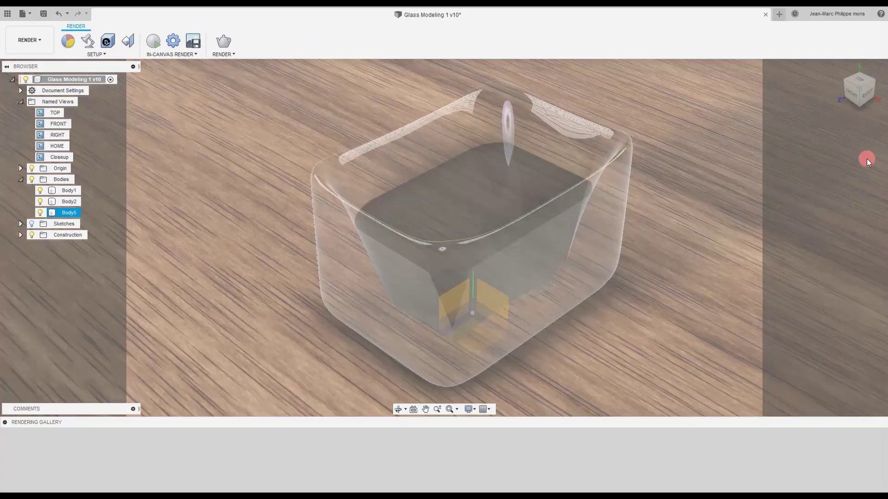
right_click(67, 214)
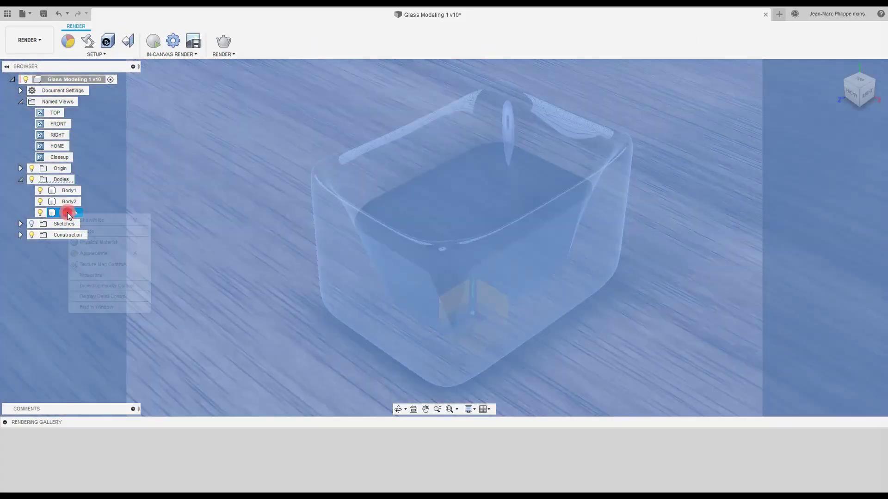
left_click(80, 253)
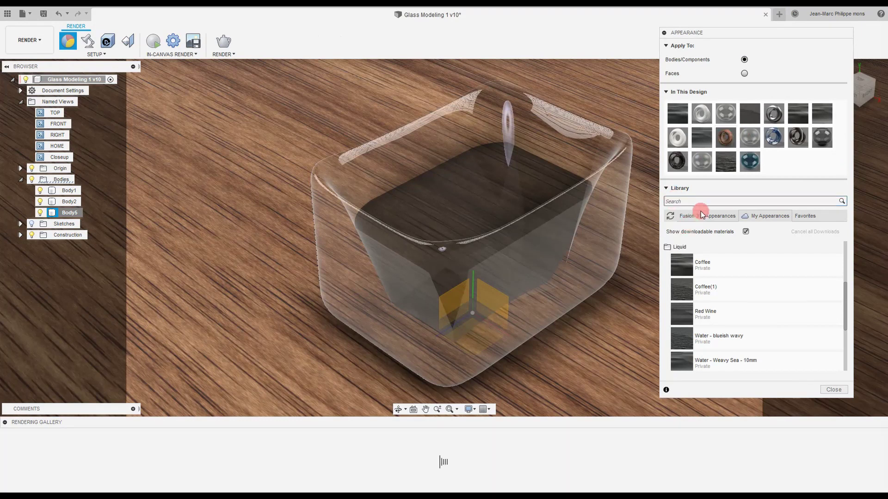
- Browse the finished Wood (Solid) appearances in the Fusion 360 appearance library
left_click(701, 214)
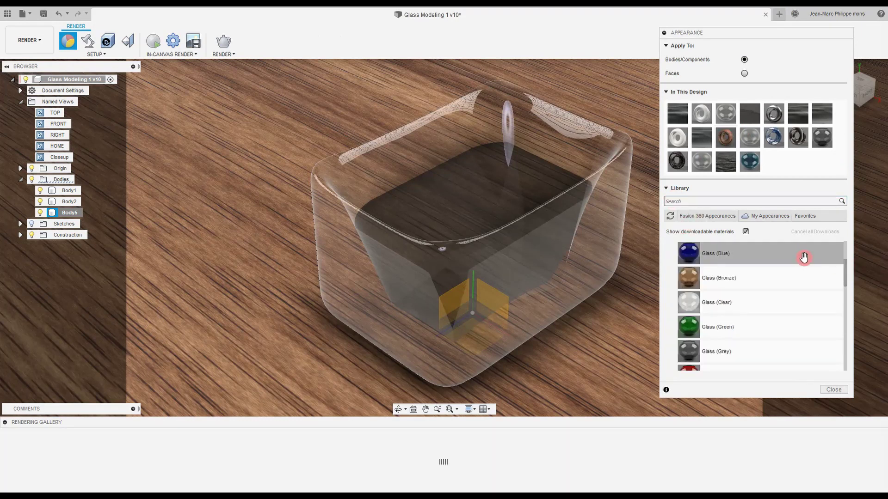
left_click_drag(845, 273, 858, 359)
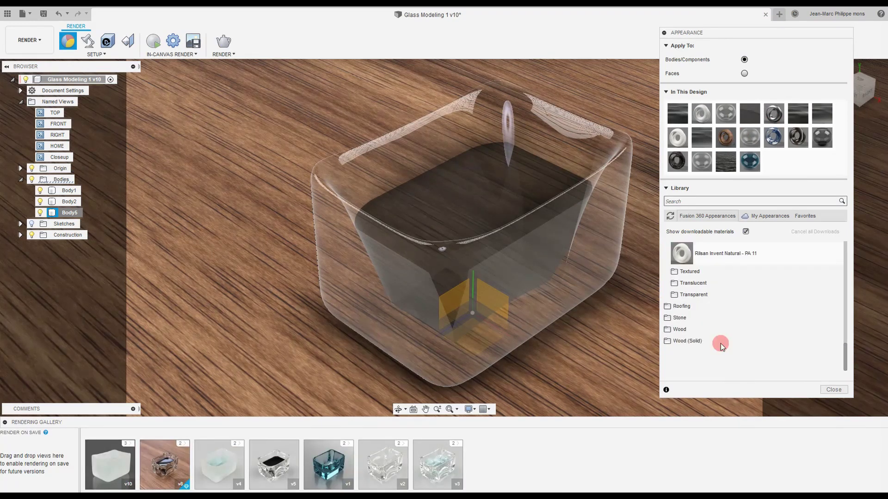
left_click(695, 343)
scroll(744, 338, "down", 1)
left_click(744, 330)
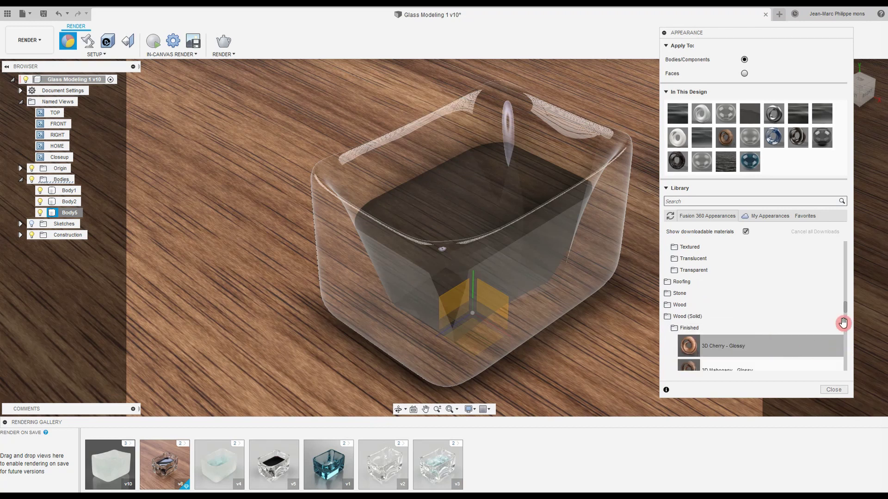
scroll(842, 323, "down", 4)
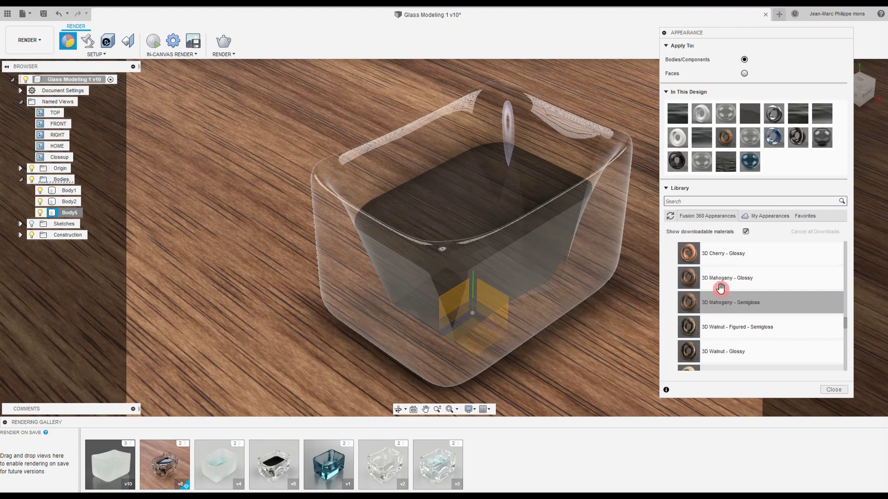
middle_click_drag(863, 186, 877, 191, "shift")
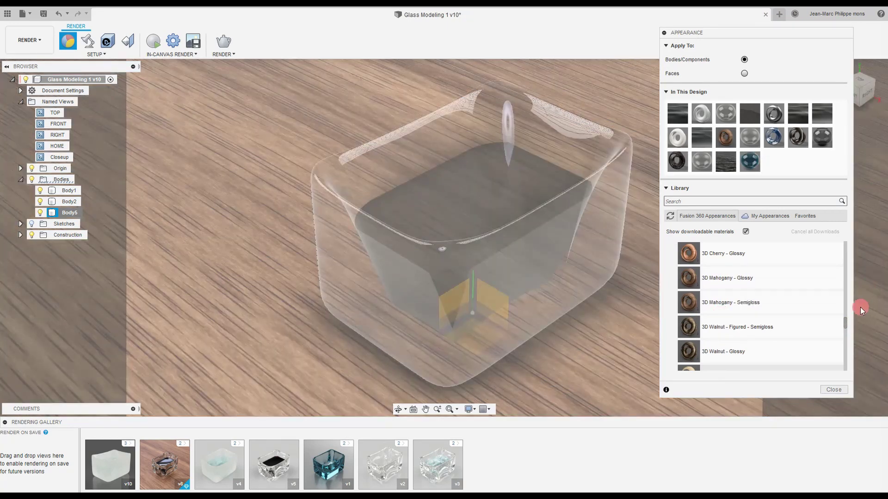
- Start the in-canvas render, close the appearance settings, and raise the scene's environment brightness to about 2319 lx
left_click(156, 38)
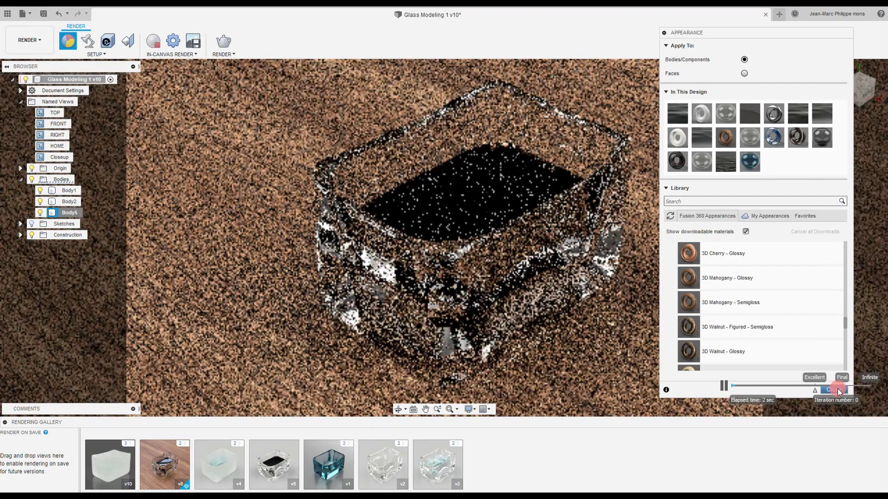
left_click(835, 391)
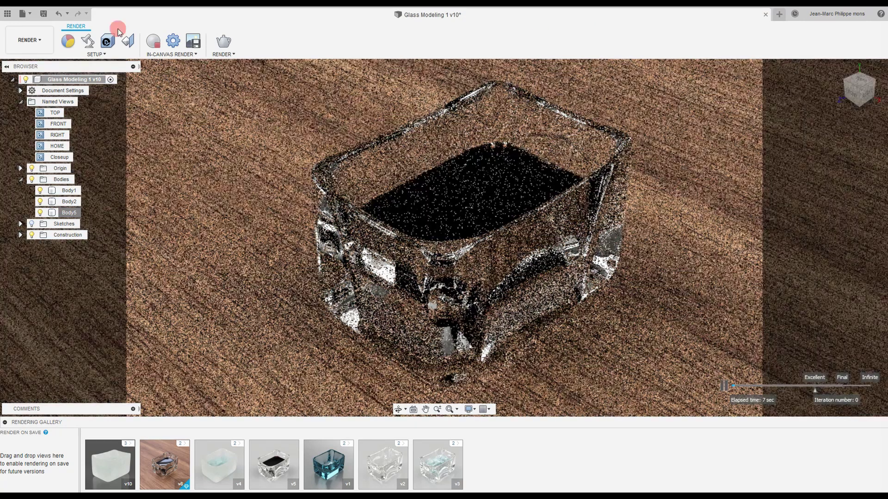
left_click(91, 45)
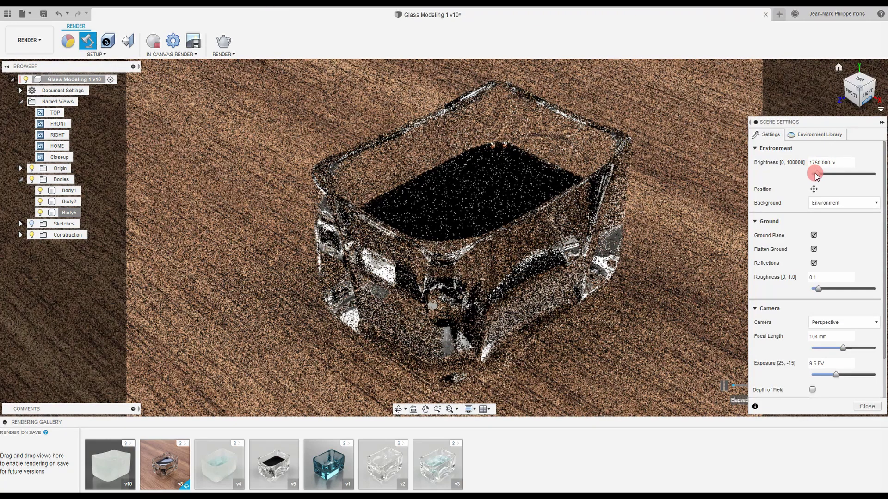
left_click_drag(816, 175, 821, 175)
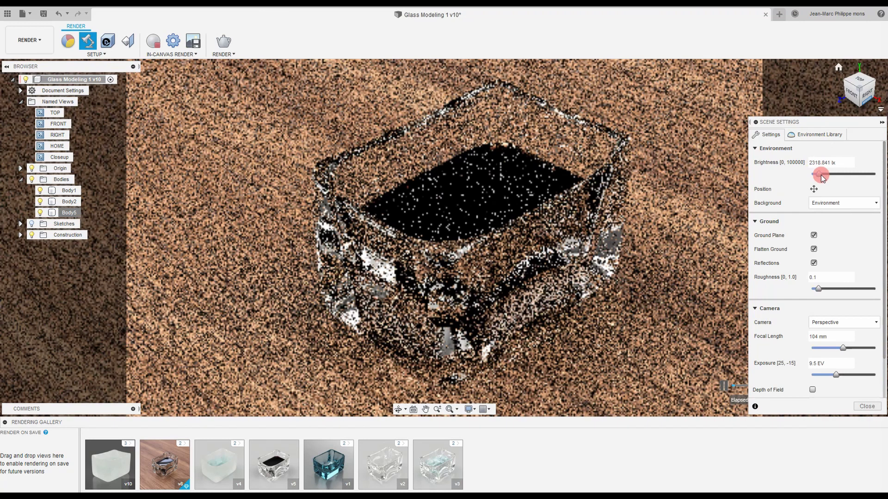
- Try the Dry lake bed and Plaza environments from the Fusion 360 library on the scene
left_click(817, 135)
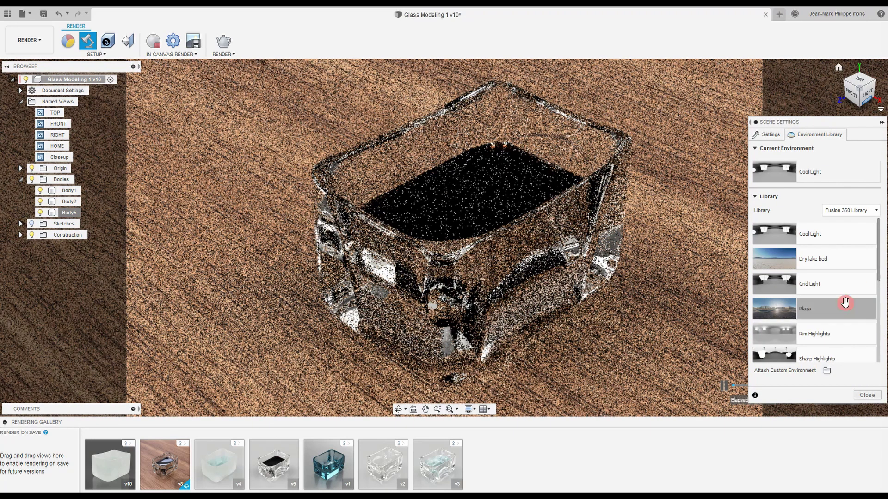
double_click(825, 262)
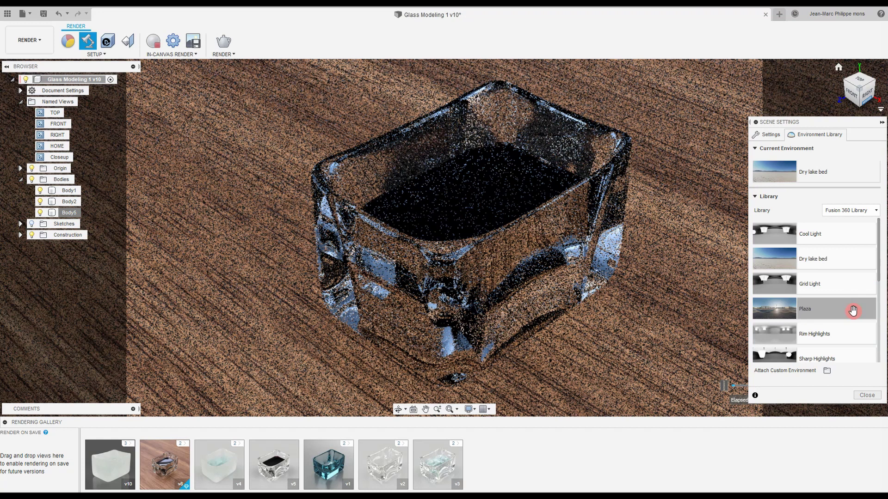
double_click(850, 308)
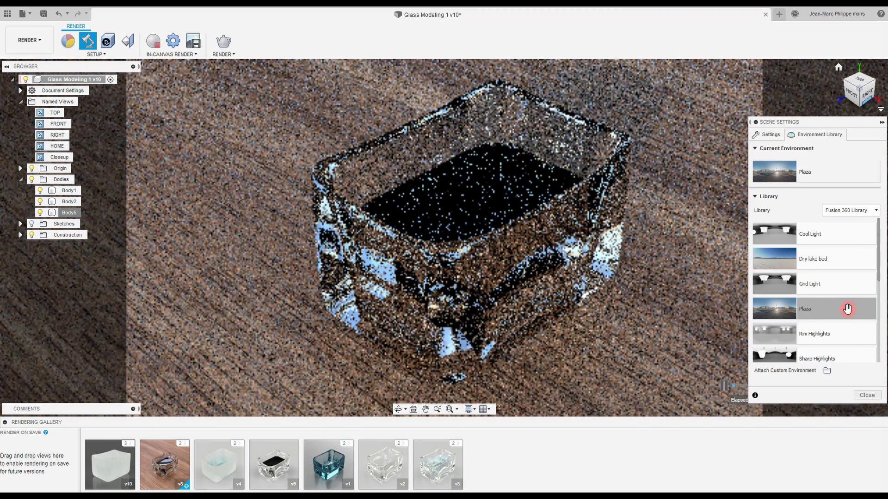
- Rotate the scene environment to about -17.8 degrees
left_click(770, 134)
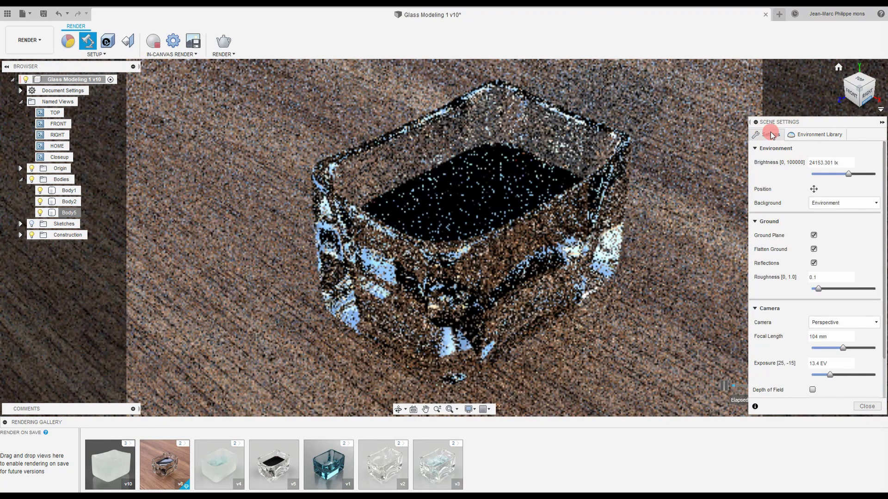
left_click(814, 189)
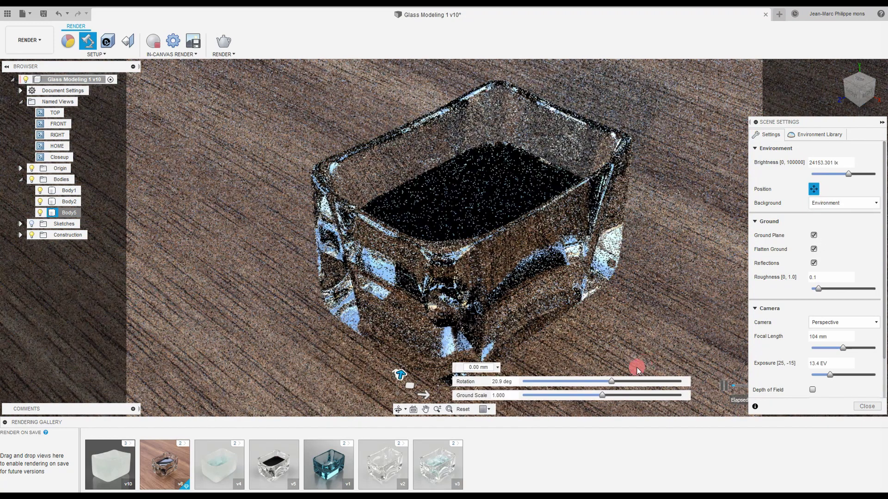
left_click_drag(611, 385, 594, 386)
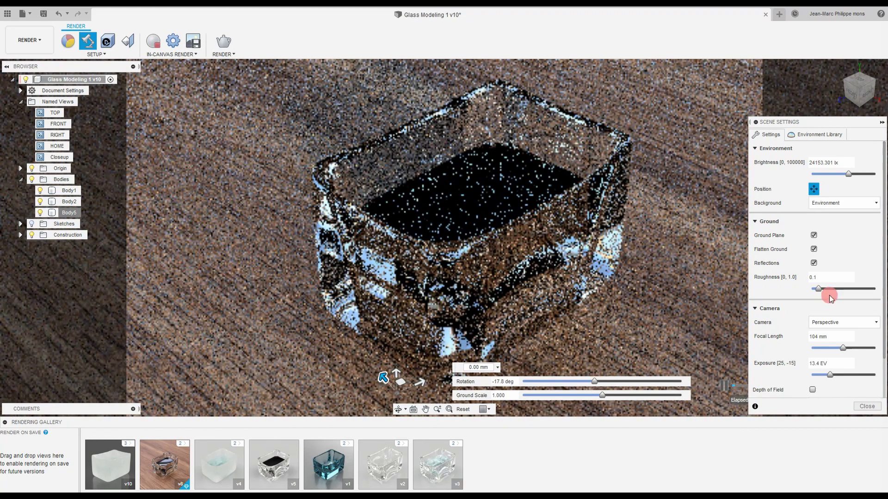
- Start attaching a custom environment and open the HDRI folder inside the Materials folder
left_click(826, 135)
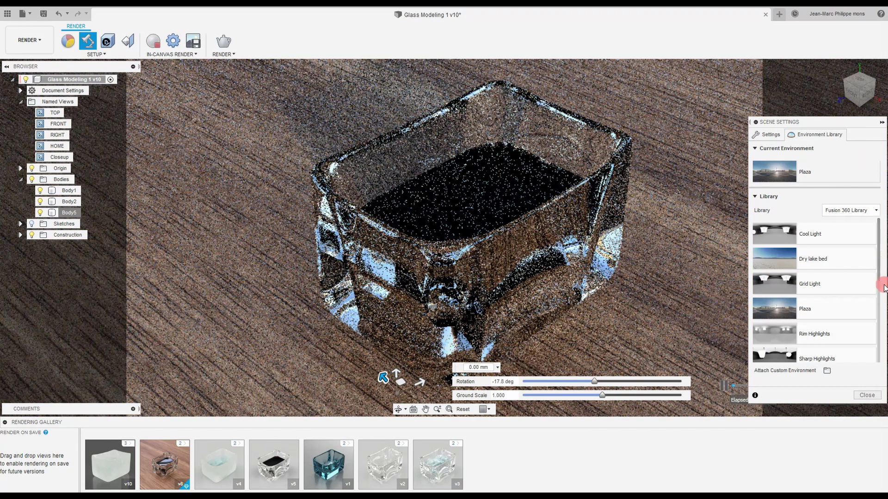
left_click_drag(880, 272, 874, 357)
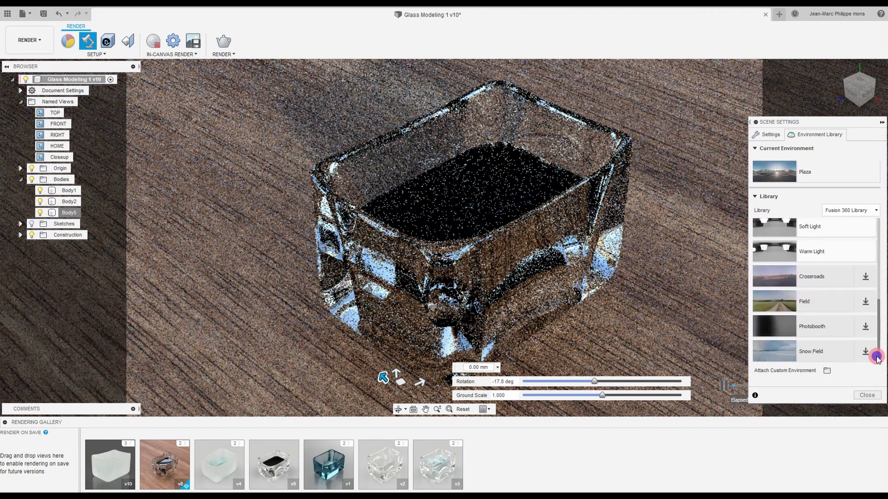
left_click(866, 329)
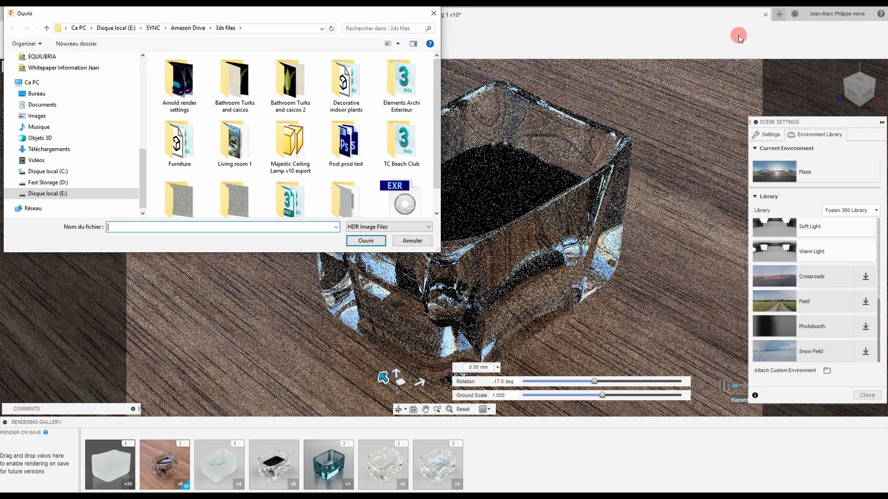
left_click_drag(141, 171, 134, 69)
left_click(46, 155)
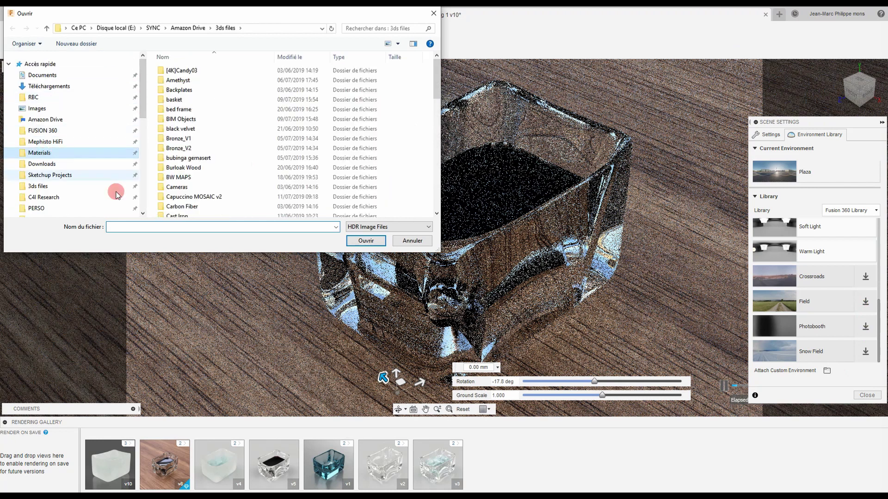
scroll(249, 171, "down", 7)
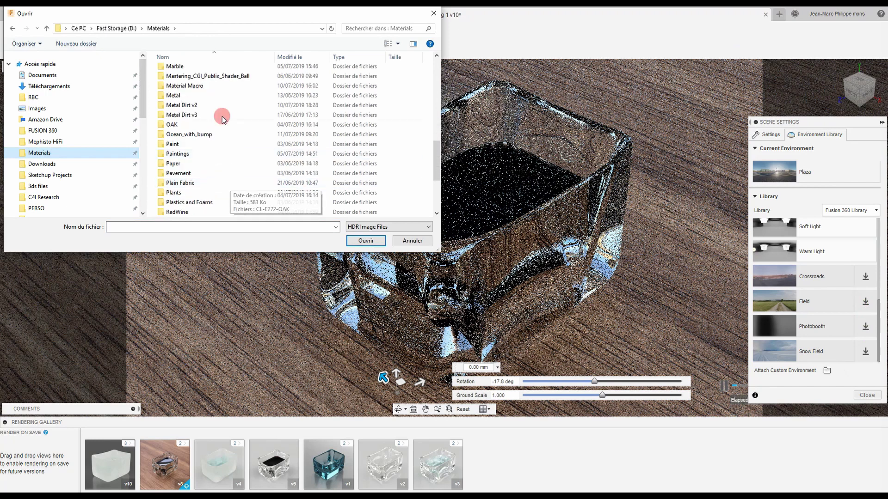
scroll(244, 146, "up", 1)
scroll(244, 146, "up", 4)
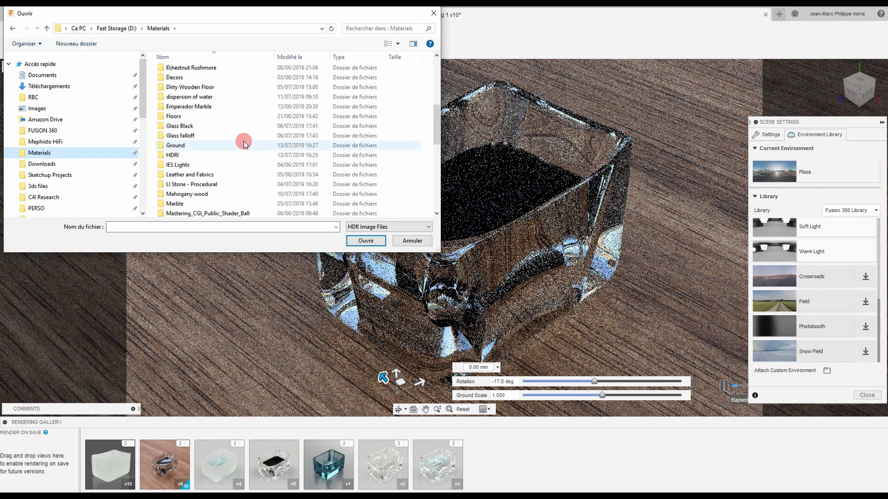
left_click(221, 154)
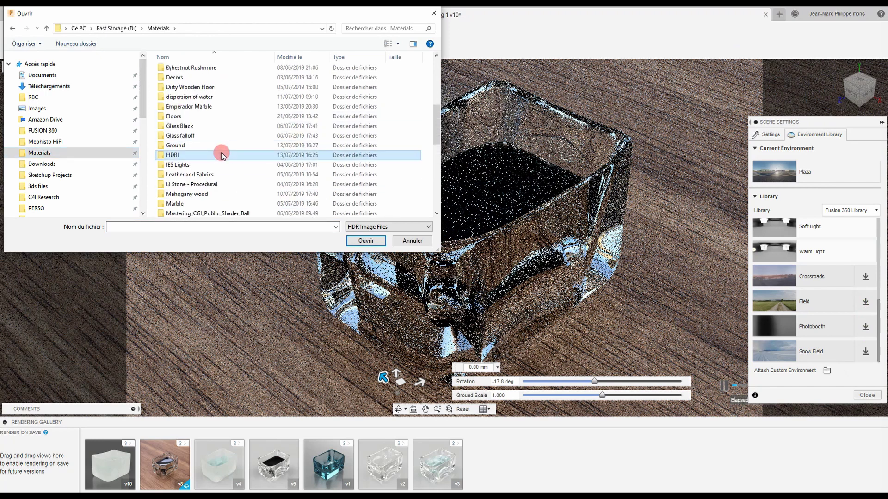
double_click(254, 158)
- Attach the int_station_entrance_2014_free2k HDR image as the scene's custom environment
scroll(437, 119, "down", 2)
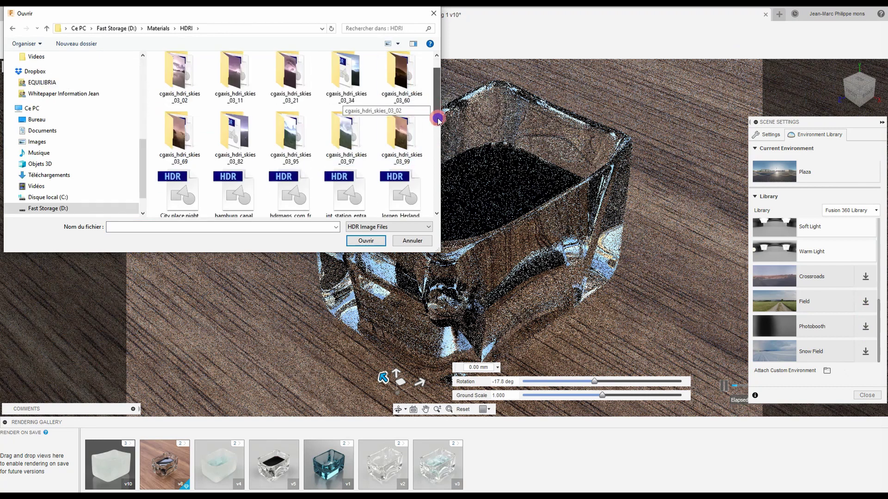
scroll(438, 118, "down", 3)
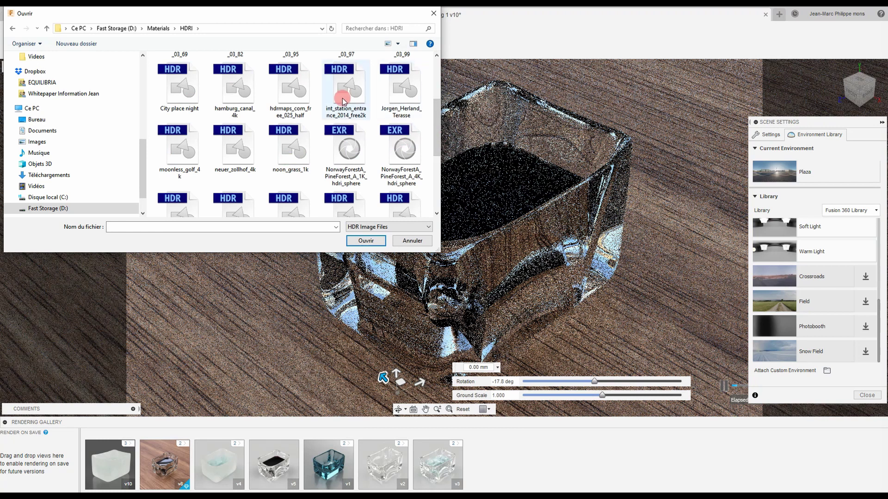
left_click(343, 100)
left_click(365, 241)
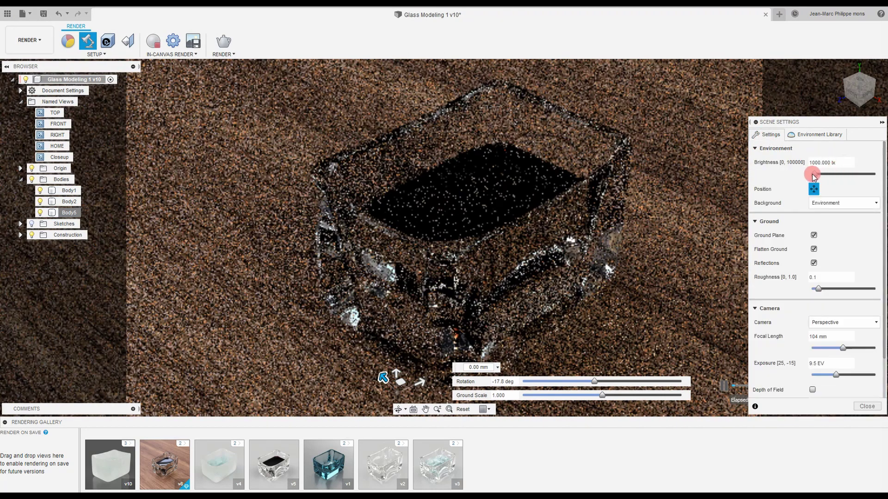
- Set the environment brightness to 1750 lx and leave the environment positioning mode
left_click_drag(815, 174, 768, 160)
type("1750")
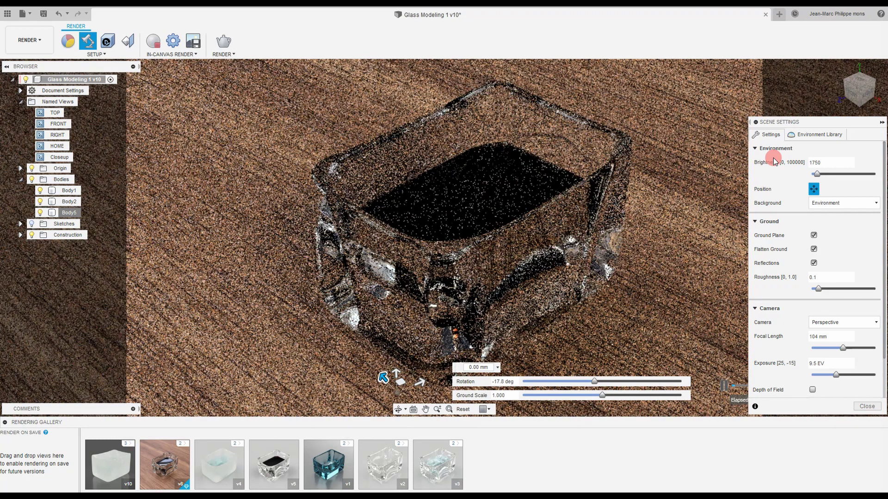
left_click(814, 190)
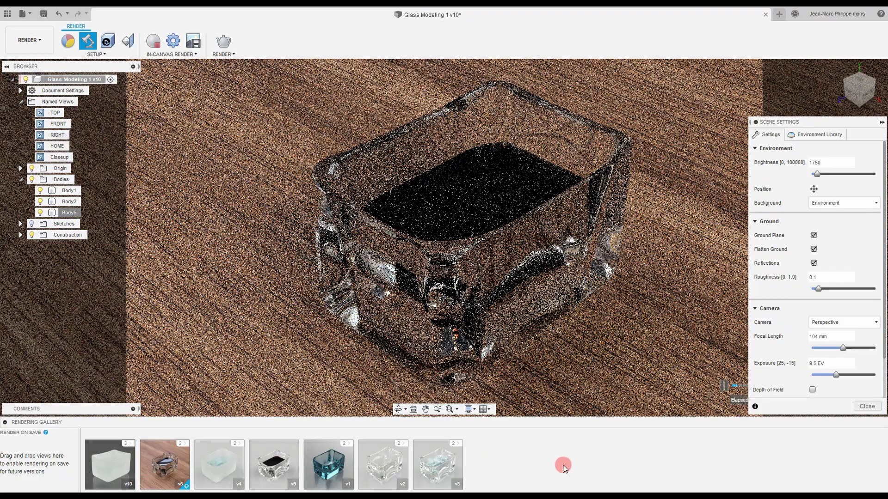
- Review the finished dark-liquid glass renders in the Photos viewer, and return to Fusion 360
key("alt+Tab")
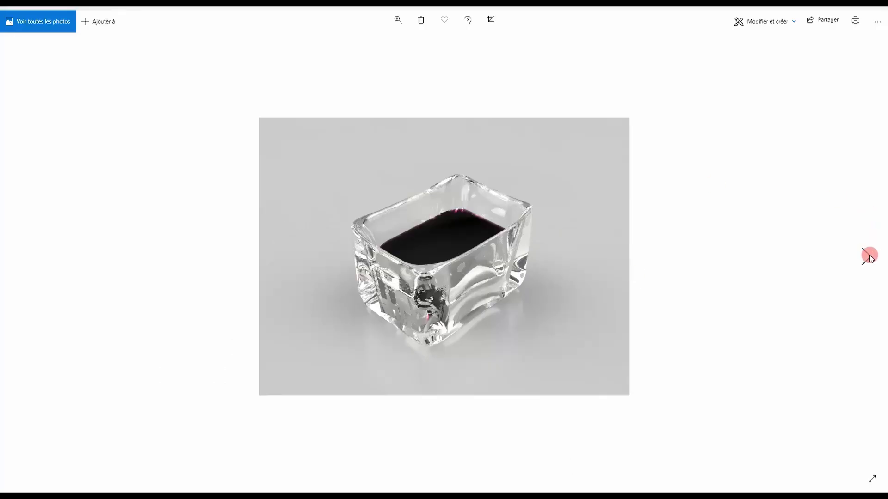
left_click(864, 256)
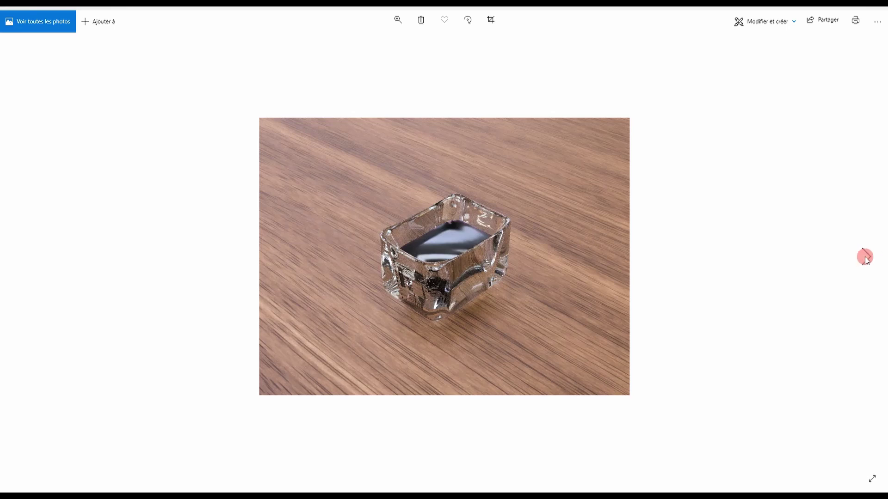
left_click(867, 258)
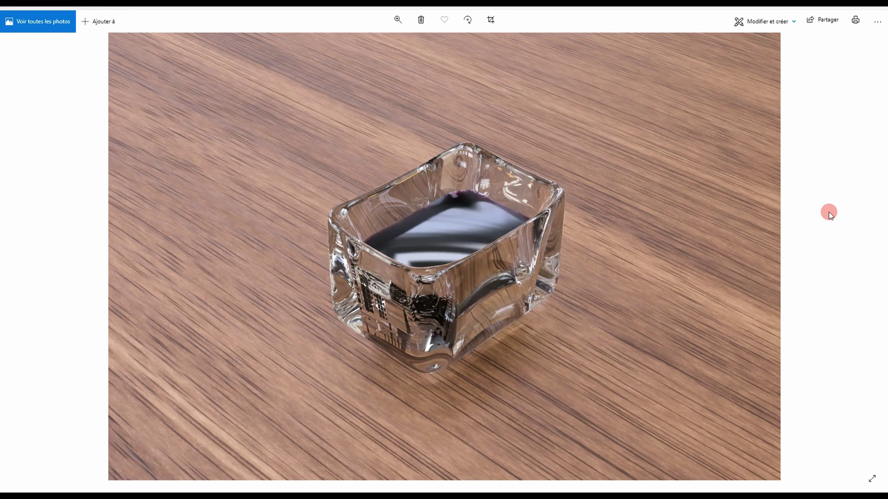
key("alt+Tab")
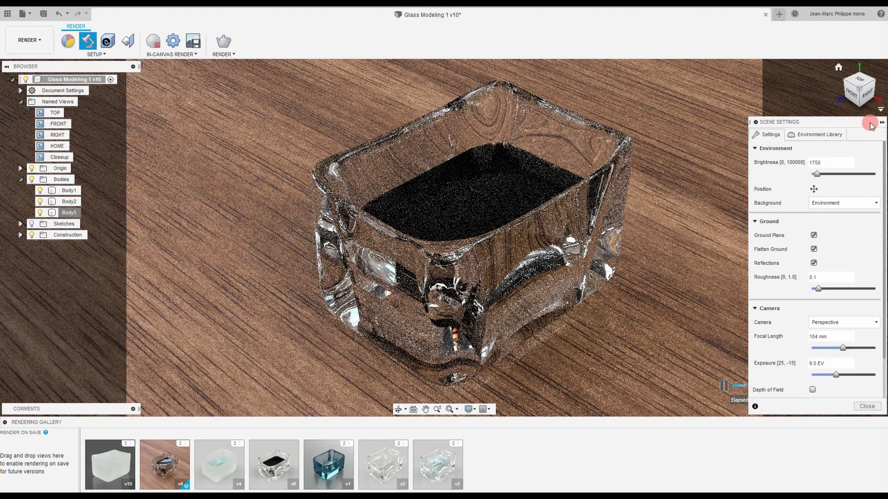
- Close the scene settings and examine the Glass (Clear) appearance's absorption distance and refractive index without changing them
left_click(866, 405)
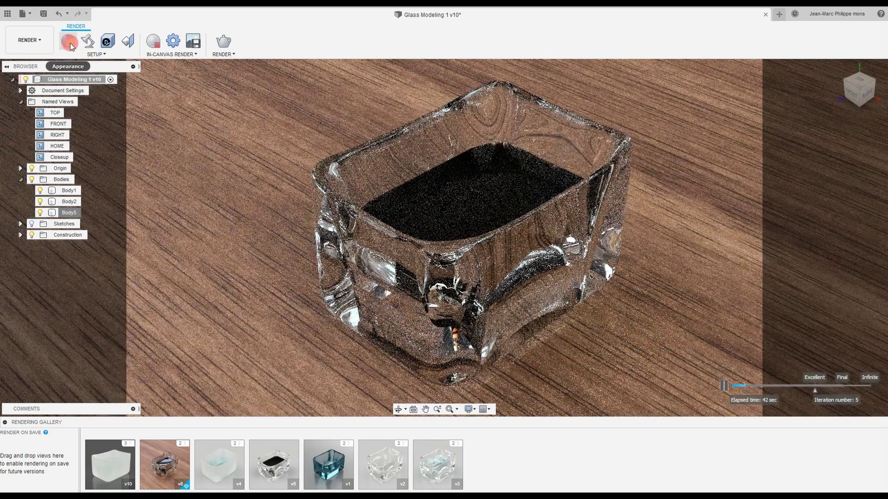
left_click(69, 42)
left_click(824, 250)
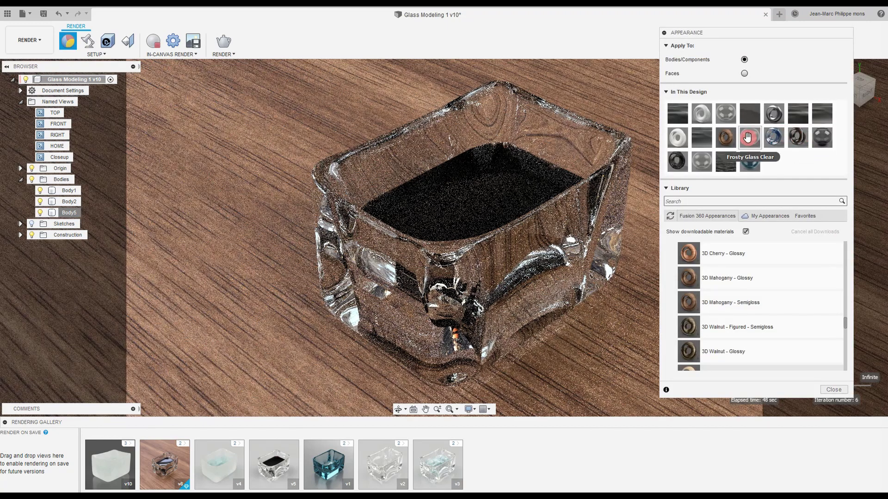
double_click(727, 111)
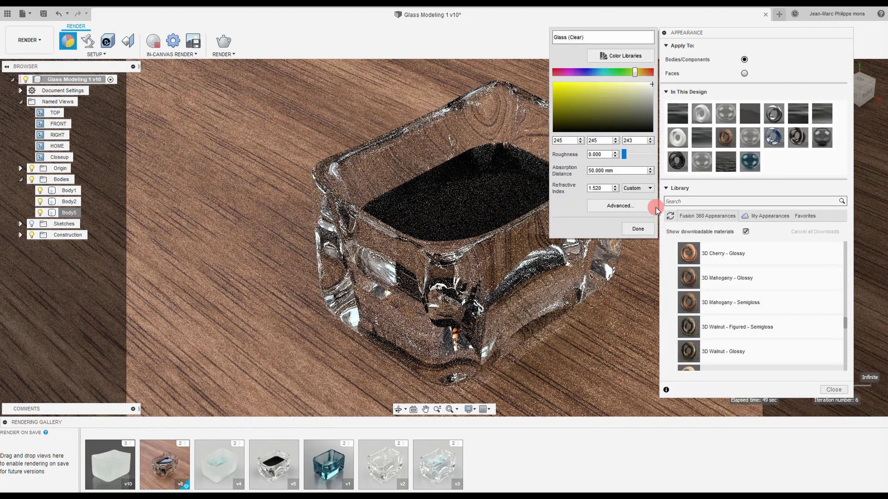
left_click(592, 171)
left_click(731, 26)
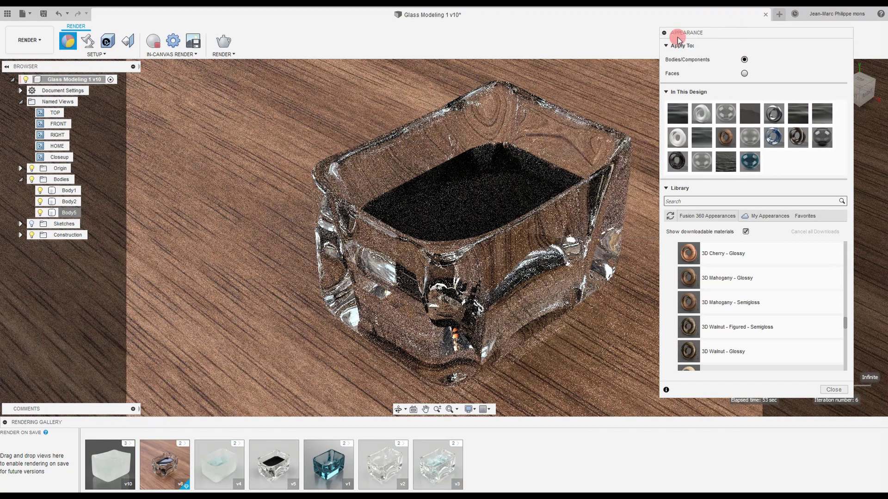
double_click(725, 114)
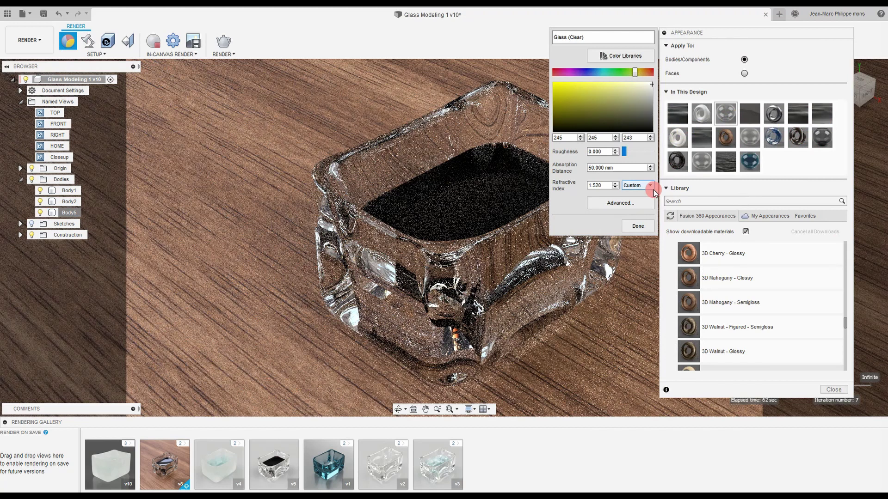
left_click_drag(619, 168, 581, 168)
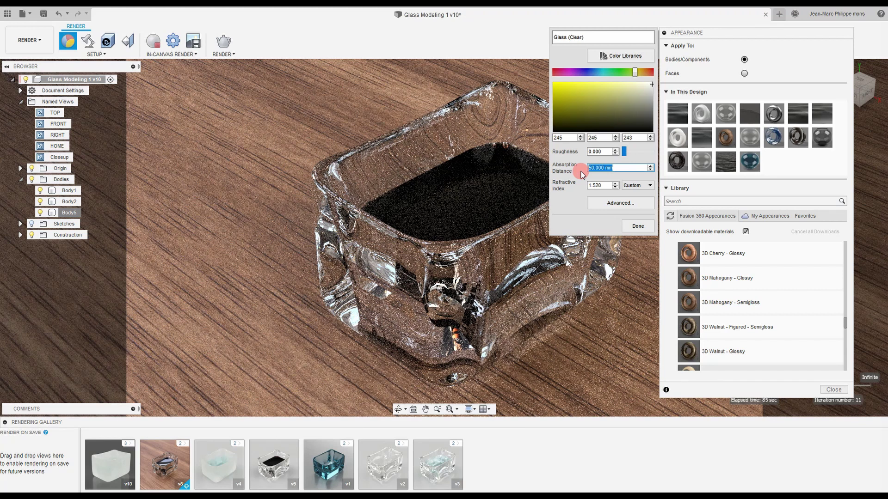
left_click(637, 225)
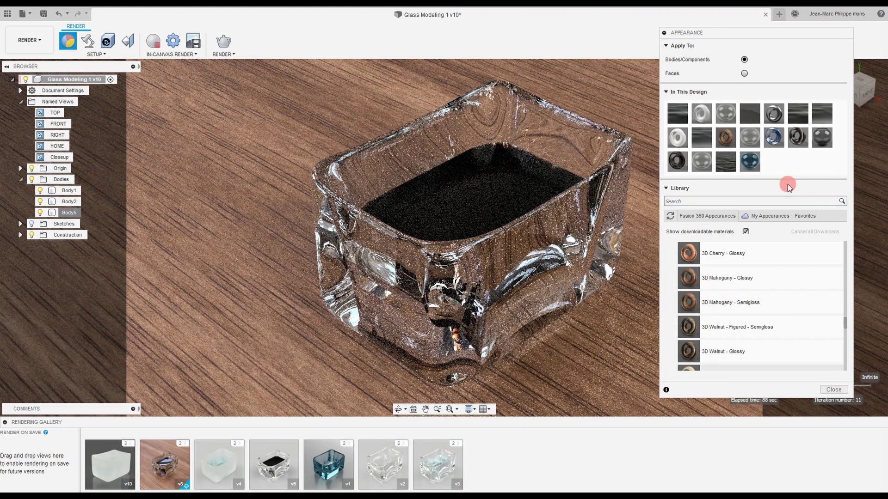
- Examine the Water - Weavy Sea and Coffee appearances' roughness, absorption distance and refractive index, and leave the appearance settings
double_click(680, 114)
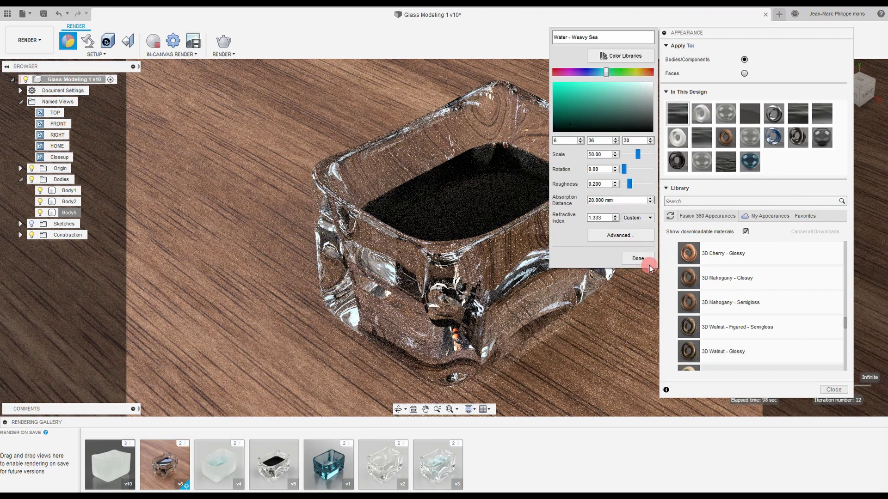
left_click(637, 258)
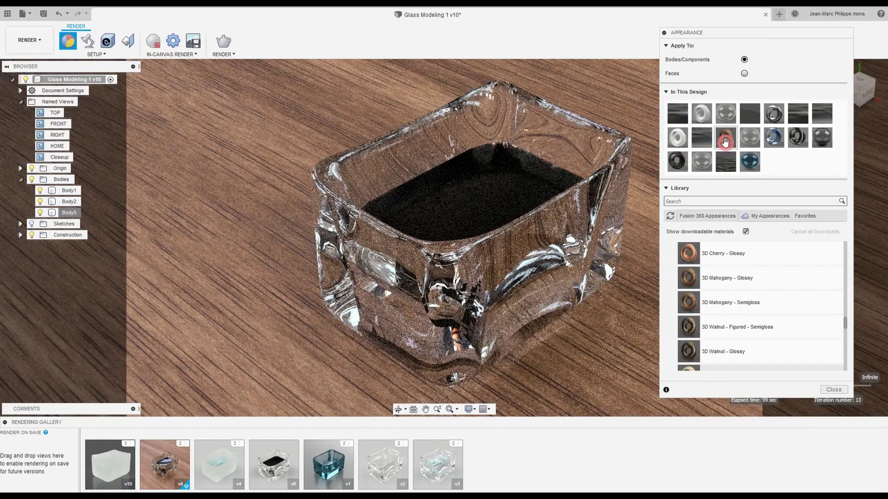
left_click(801, 115)
left_click(801, 116)
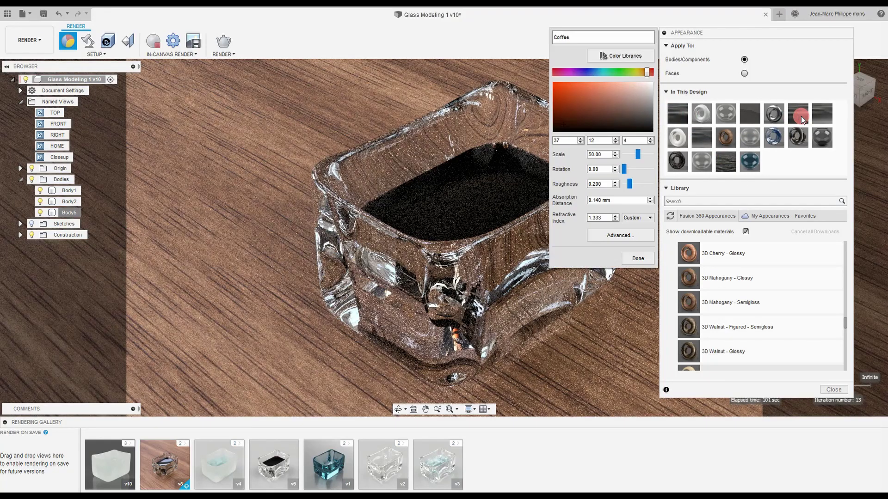
left_click(593, 186)
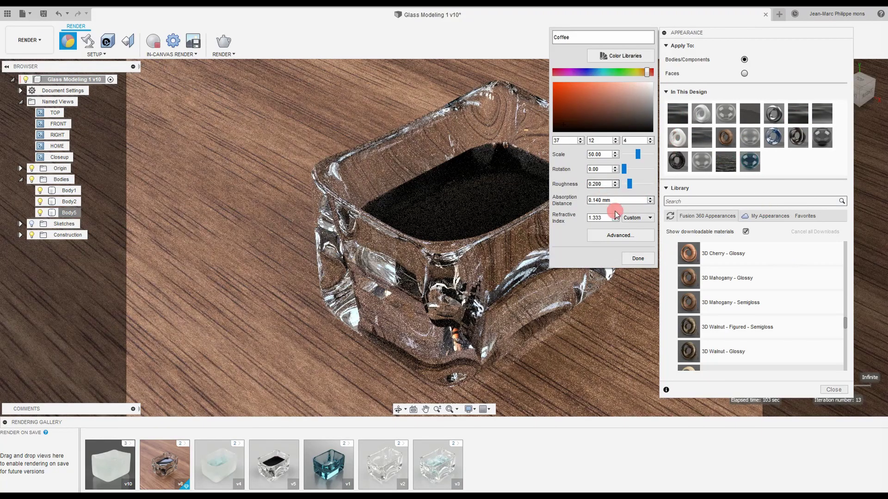
left_click(616, 199)
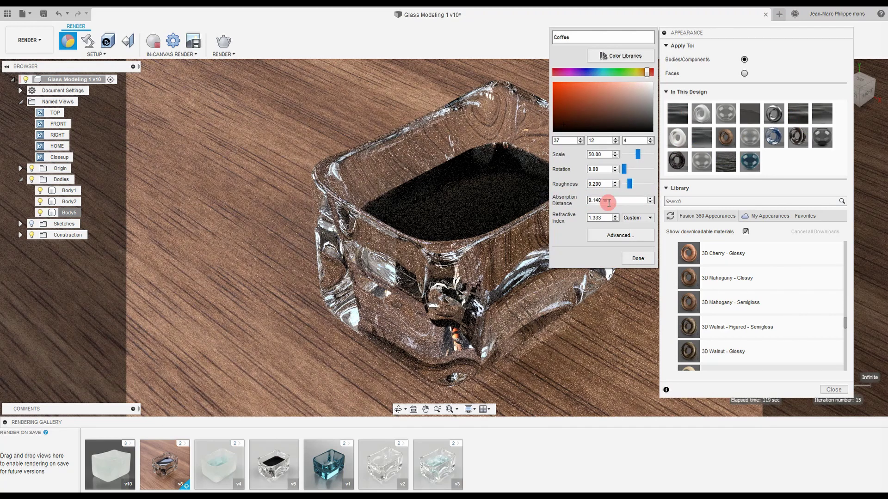
left_click(639, 260)
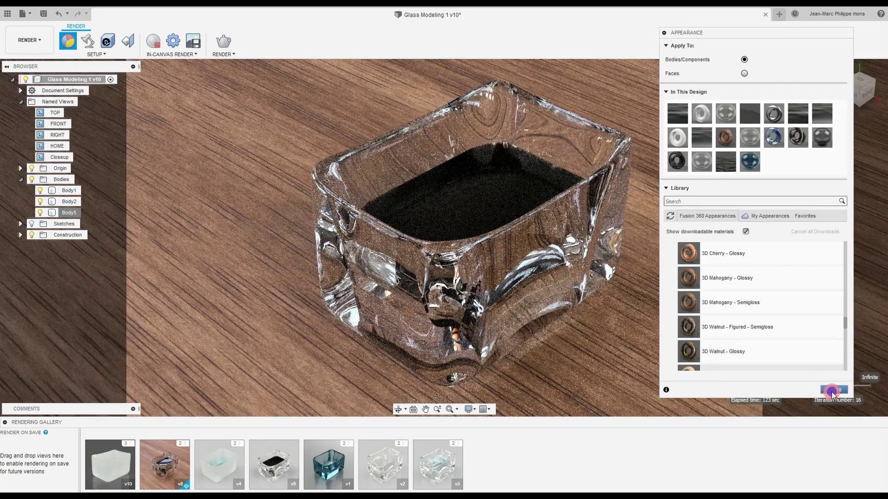
left_click(833, 389)
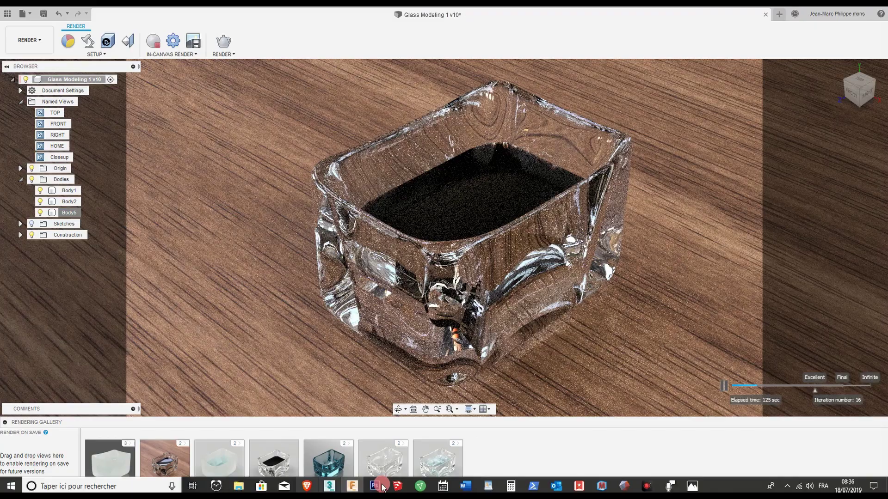
- Switch to the Photos viewer and browse back through the finished renders, from the dark liquid on wood to the empty clear glass
left_click(648, 230)
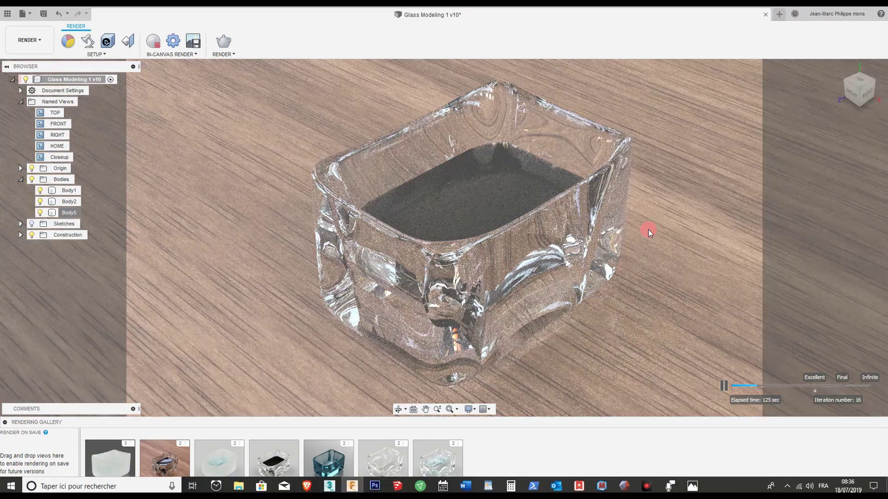
key("alt+Tab")
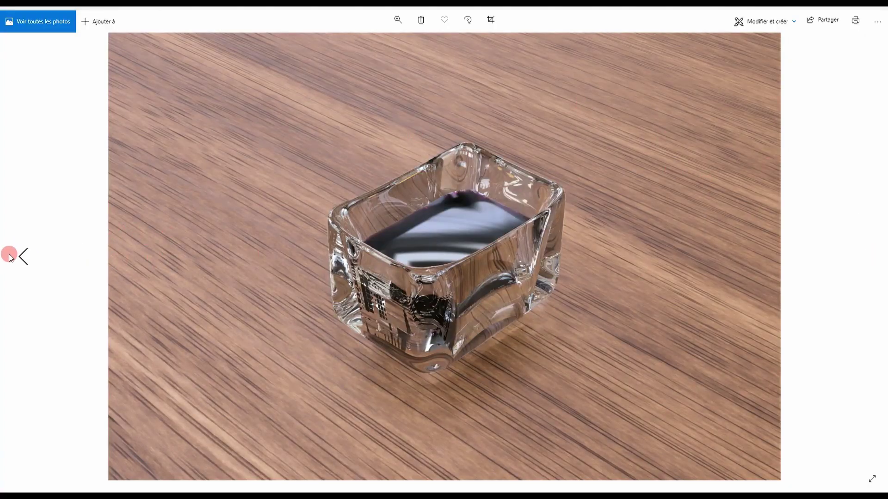
left_click(23, 261)
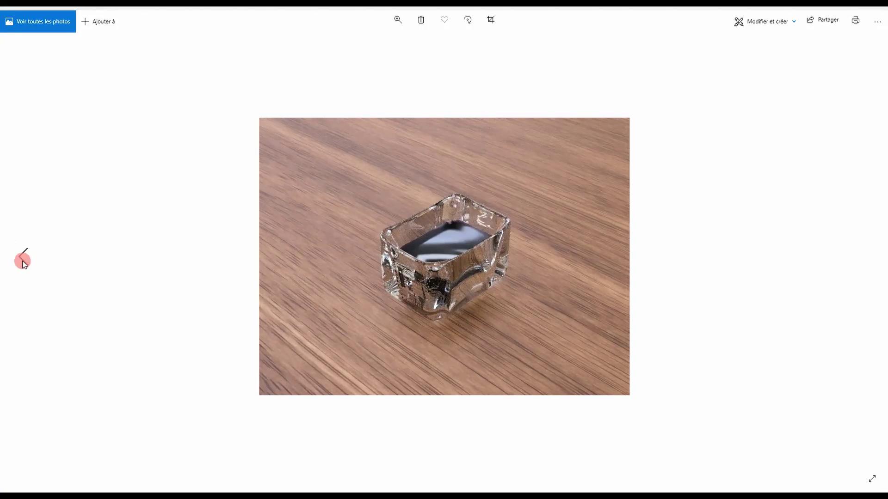
left_click(23, 261)
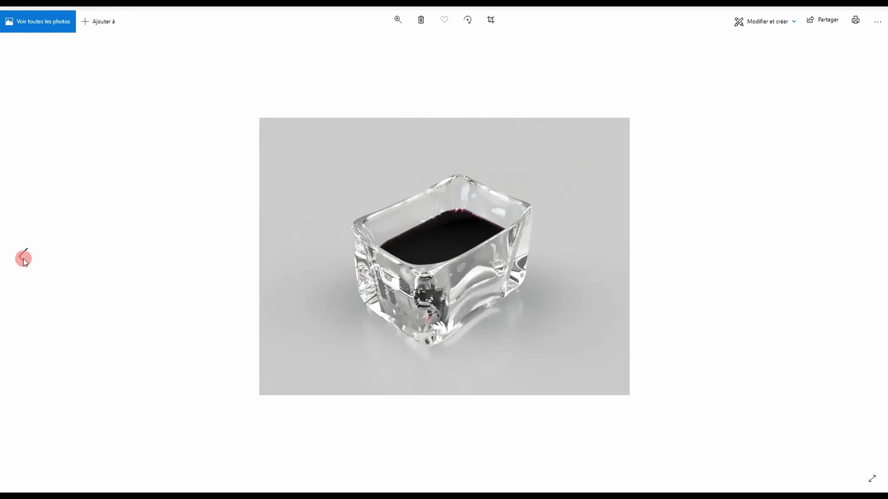
left_click(23, 259)
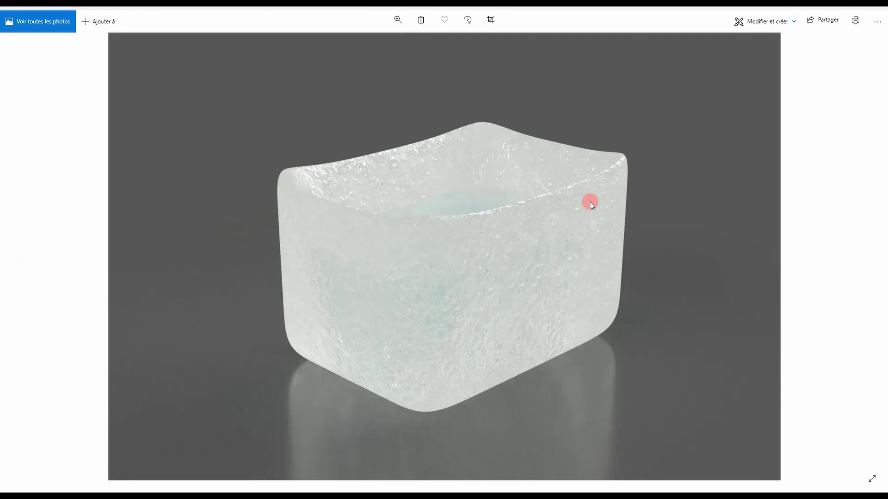
mouse_move(22, 234)
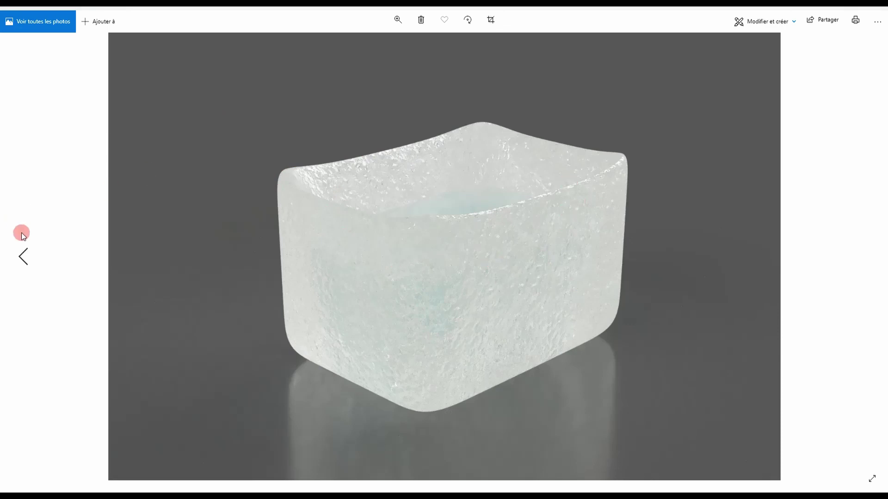
left_click(22, 256)
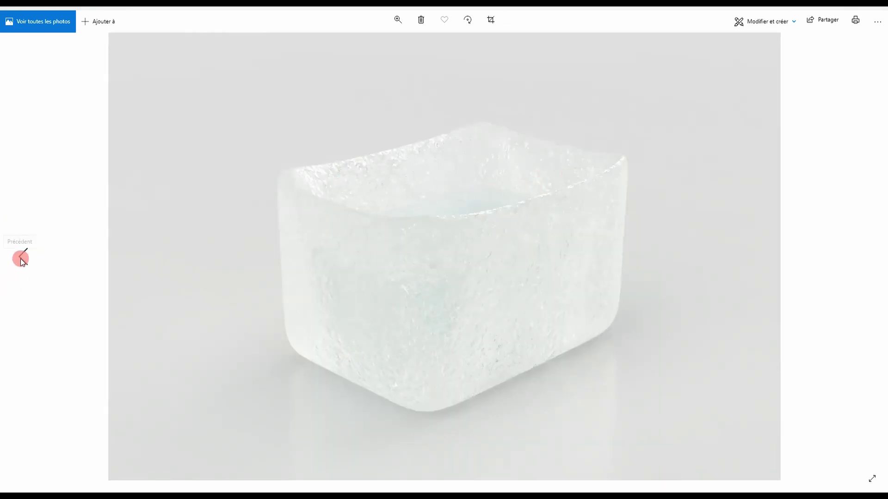
left_click(20, 259)
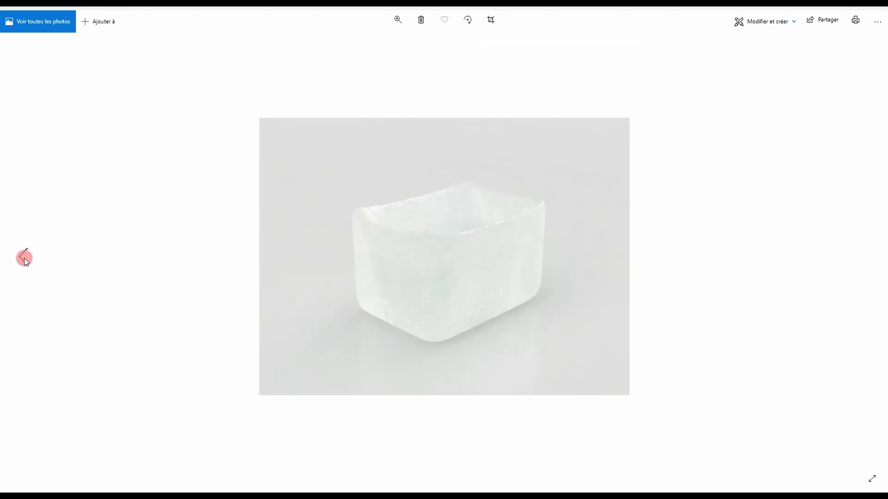
left_click(18, 258)
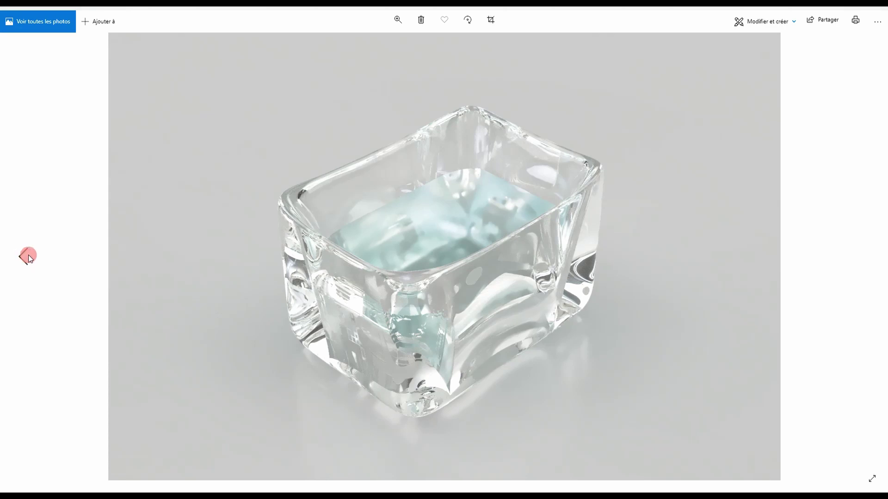
left_click(20, 259)
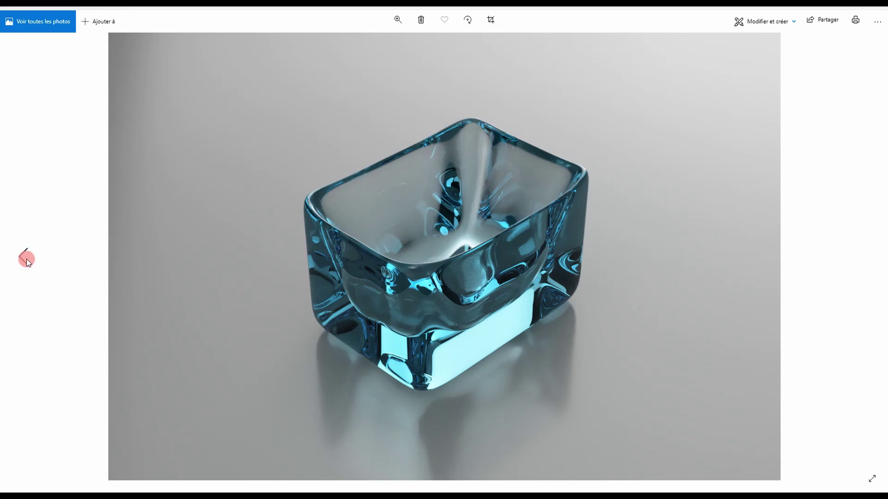
left_click(25, 259)
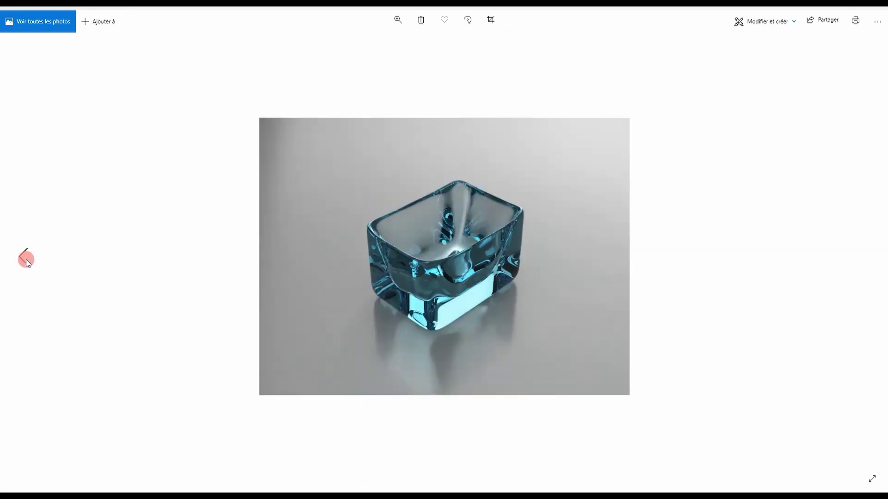
left_click(23, 259)
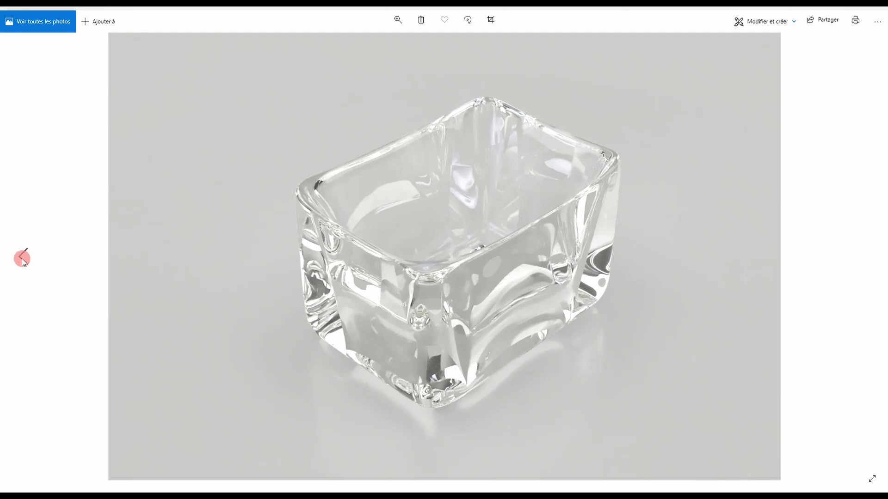
left_click(22, 259)
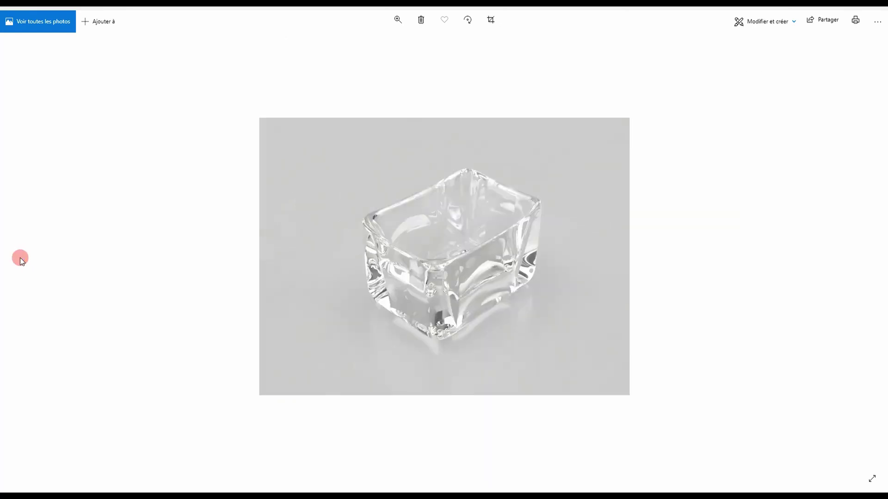